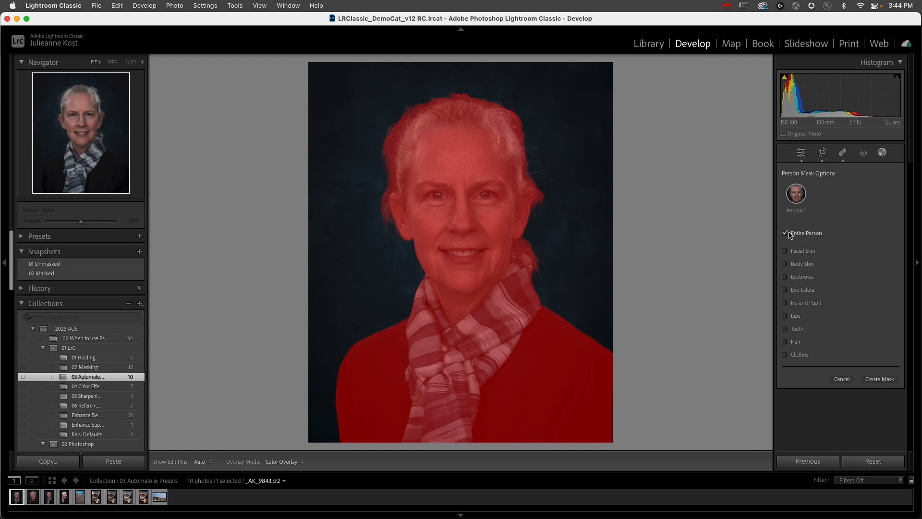
- Create nine separate masks for the person's facial skin, body skin, eyebrows, eye sclera, iris and pupil, lips, teeth, hair and clothes
click(789, 234)
click(786, 251)
click(786, 264)
click(786, 277)
click(785, 290)
click(786, 303)
click(785, 315)
click(785, 328)
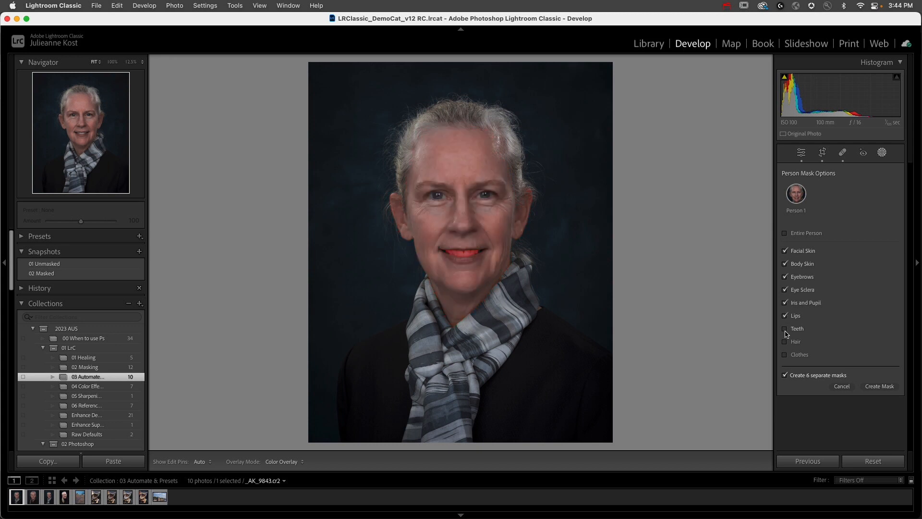
click(785, 342)
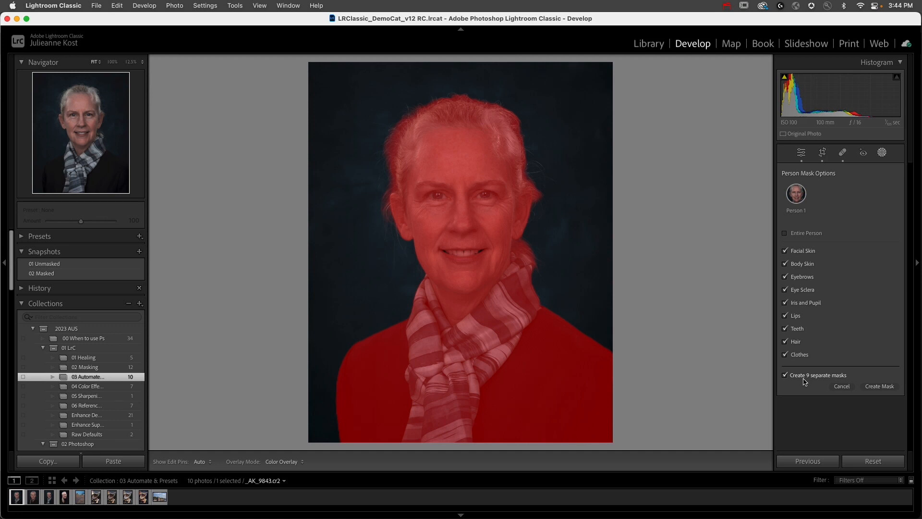
click(885, 387)
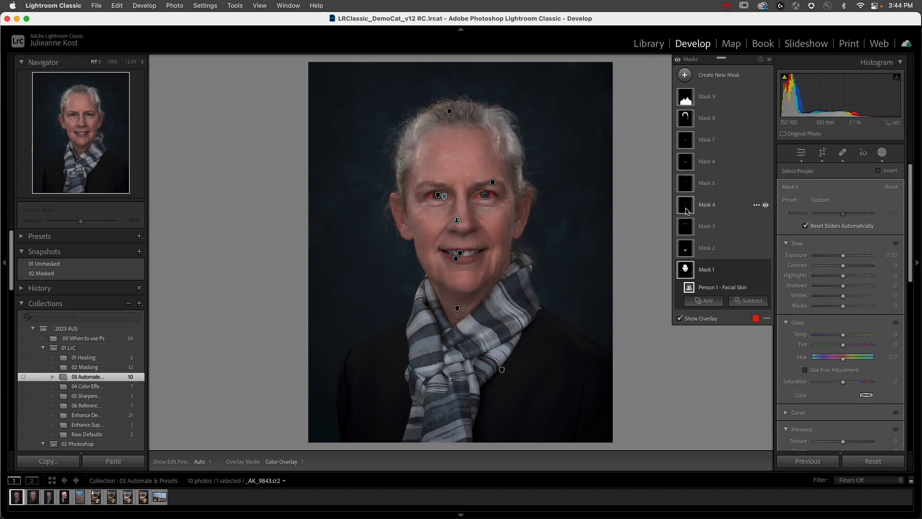
- Soften the facial skin mask by setting its Texture to -29
click(723, 272)
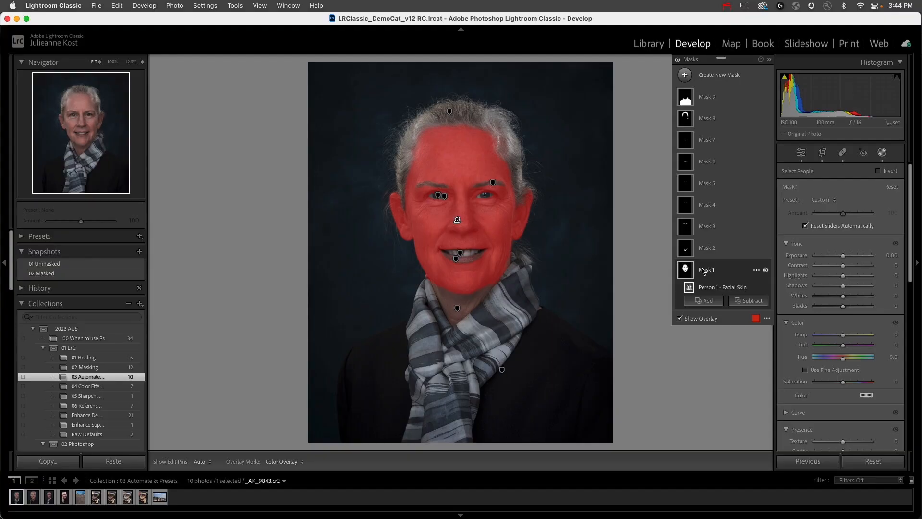
scroll(844, 344, down, 5)
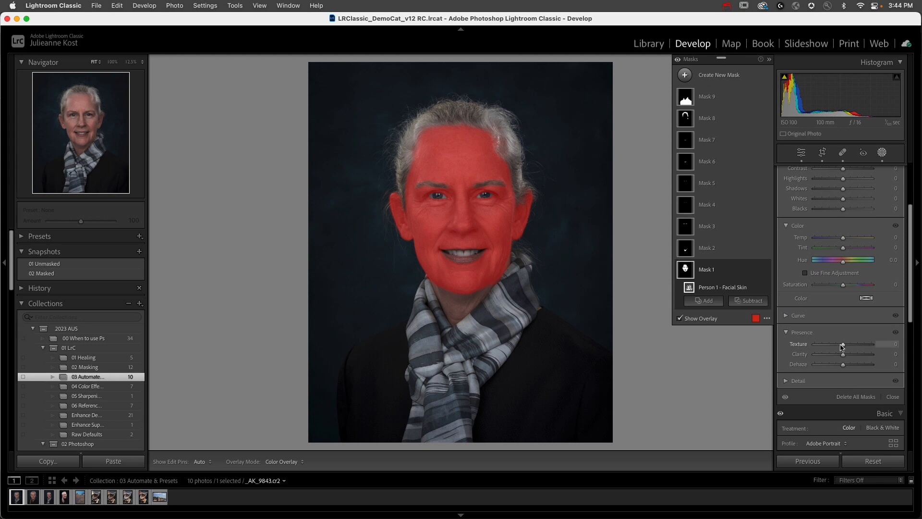
drag(844, 347, 837, 349)
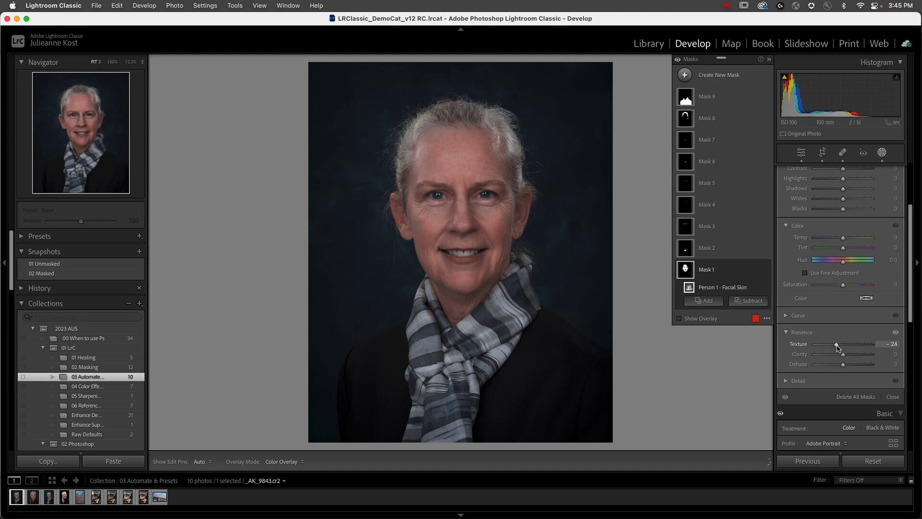
drag(836, 348, 835, 348)
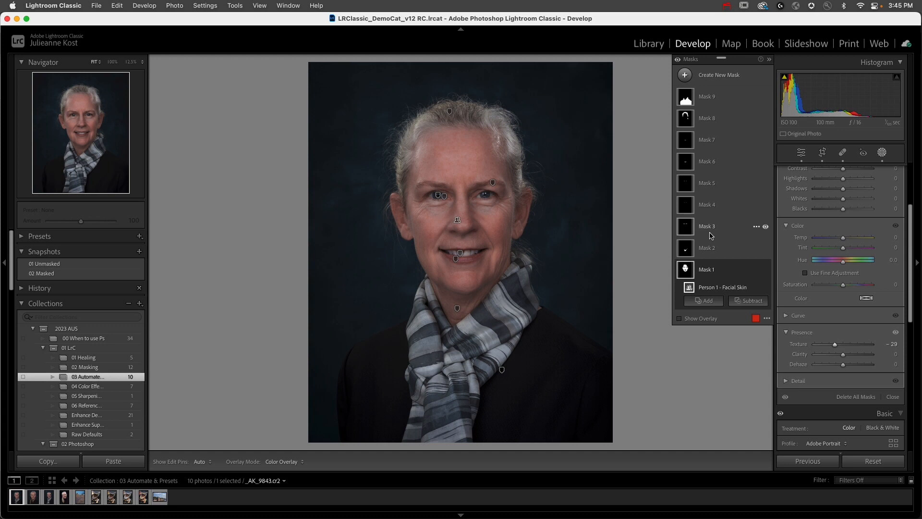
- Set the body skin mask's Texture to -23 and its Exposure to -0.38
click(685, 250)
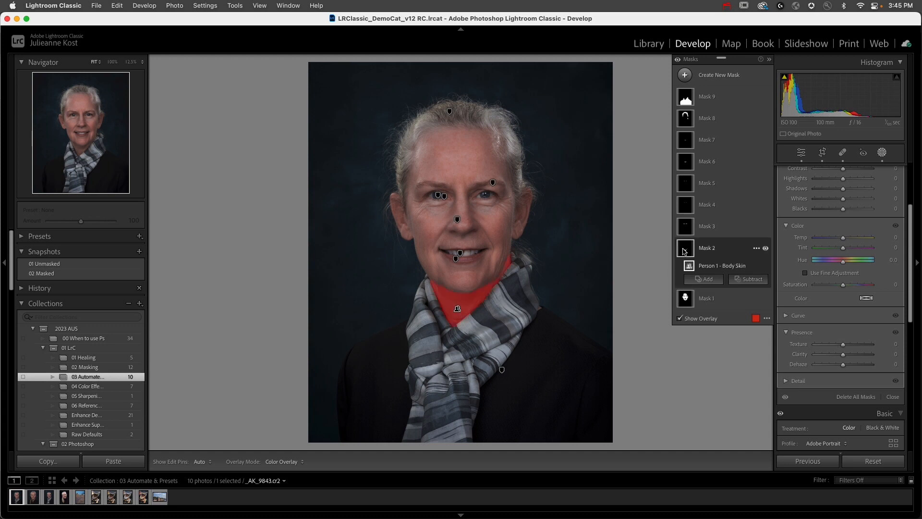
drag(843, 346, 839, 346)
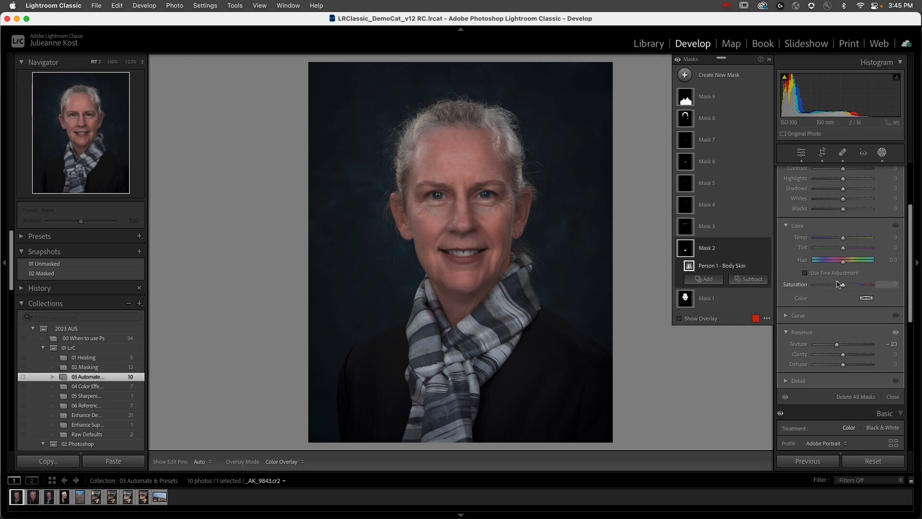
scroll(841, 284, up, 3)
drag(844, 221, 841, 221)
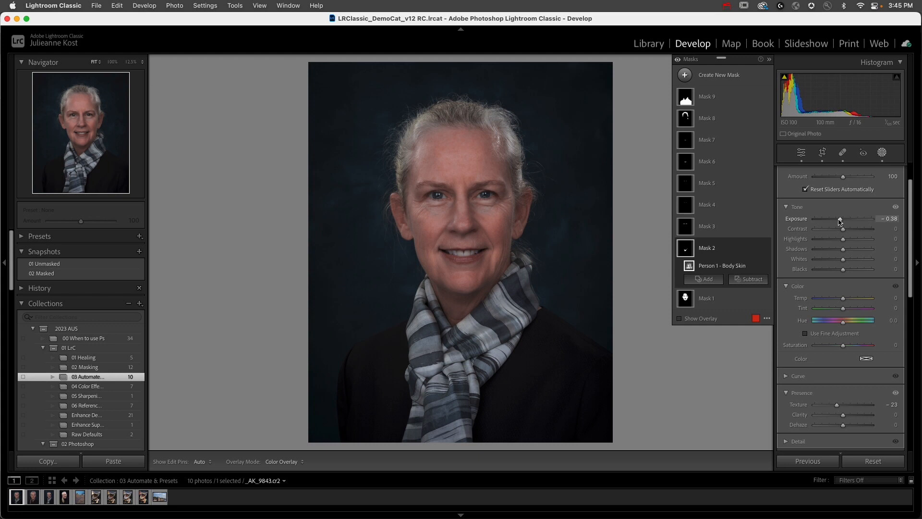
- Delete the eyebrows mask
click(711, 227)
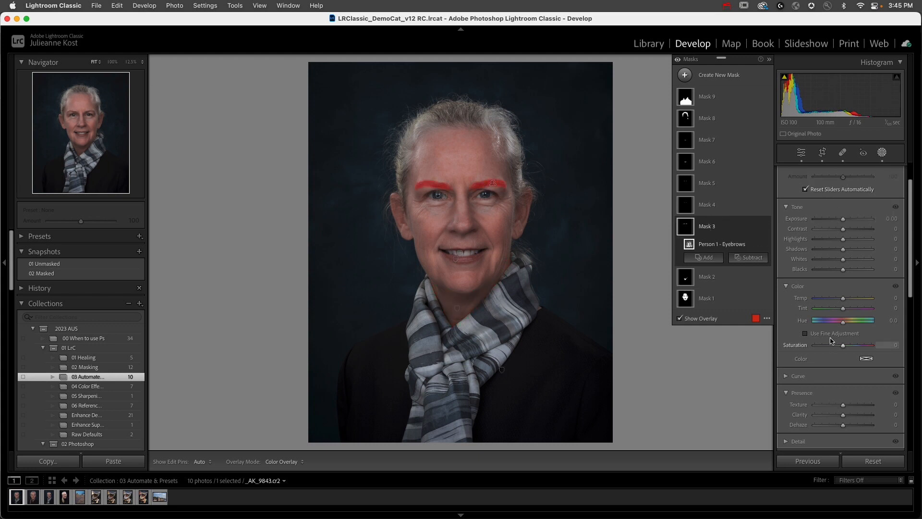
click(757, 227)
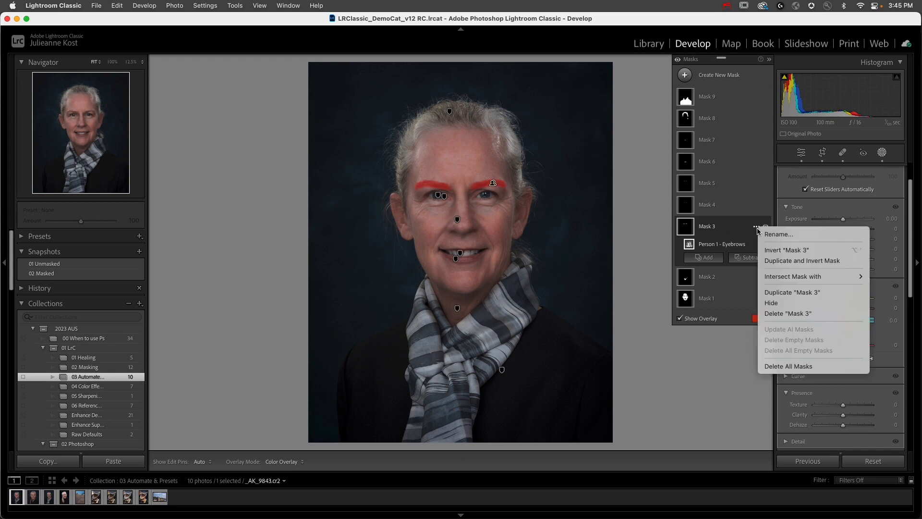
click(792, 317)
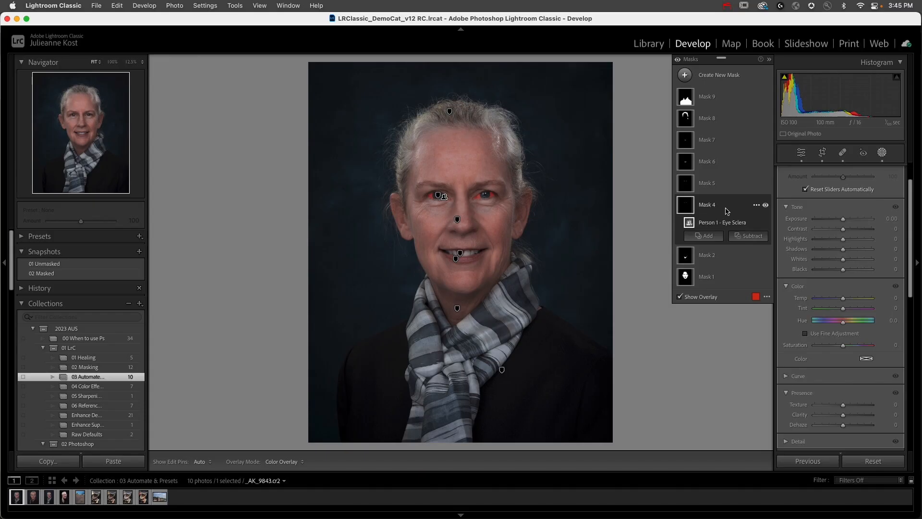
- Brighten the whites of the eyes by setting the eye sclera mask's Exposure to 0.53
click(481, 198)
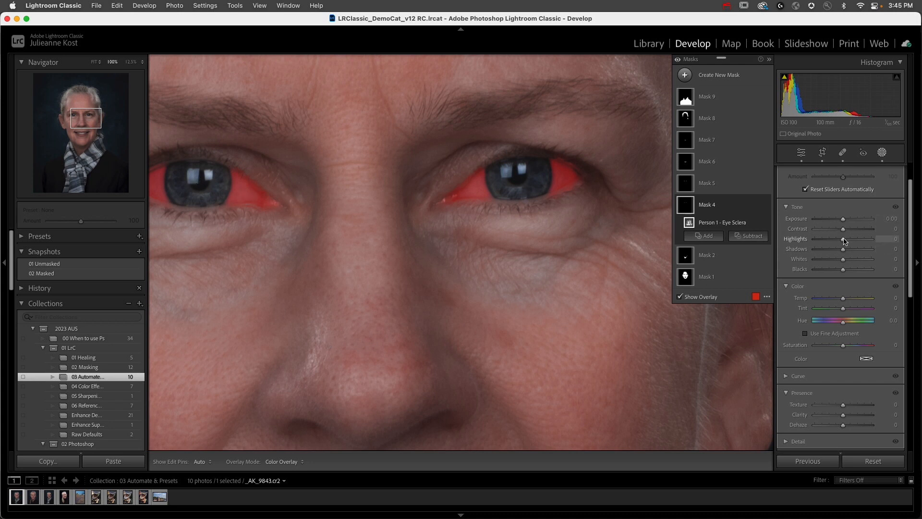
drag(844, 219, 848, 221)
key(o)
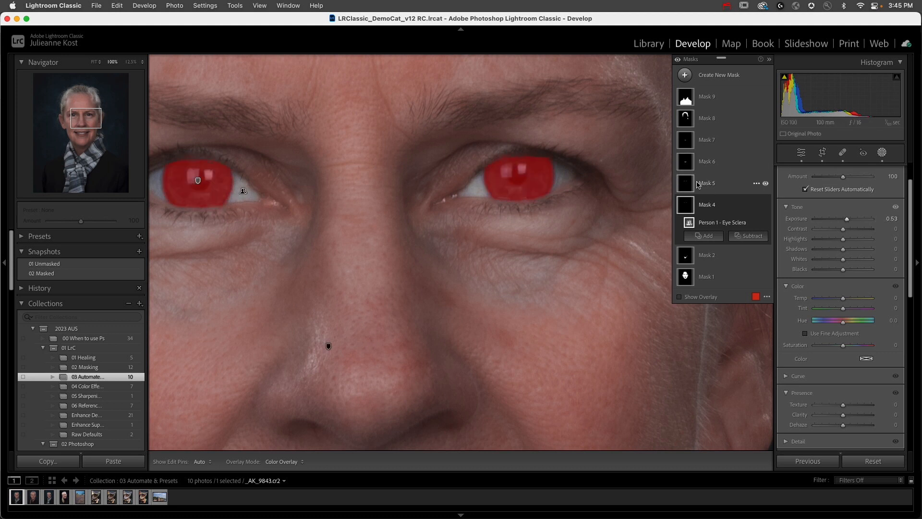
- Set the iris and pupil mask's Exposure to 0.52 and Dehaze to 28
click(708, 184)
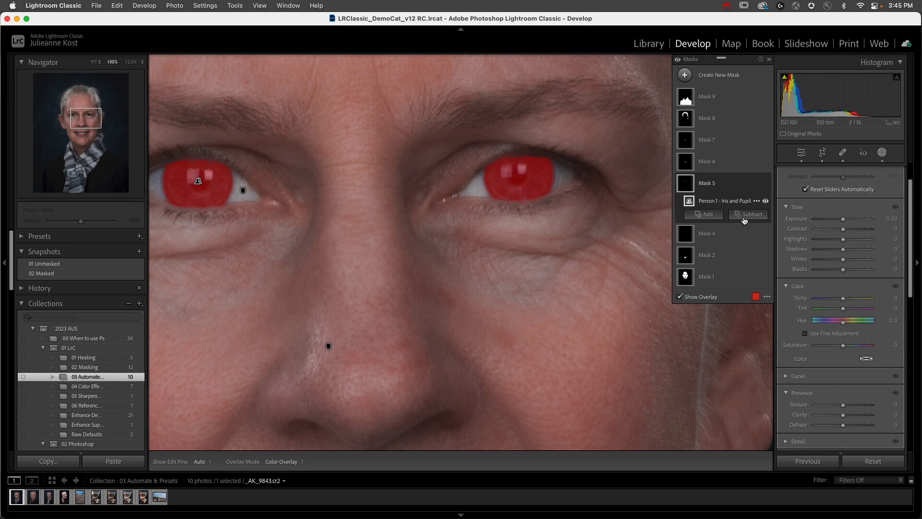
drag(844, 219, 846, 223)
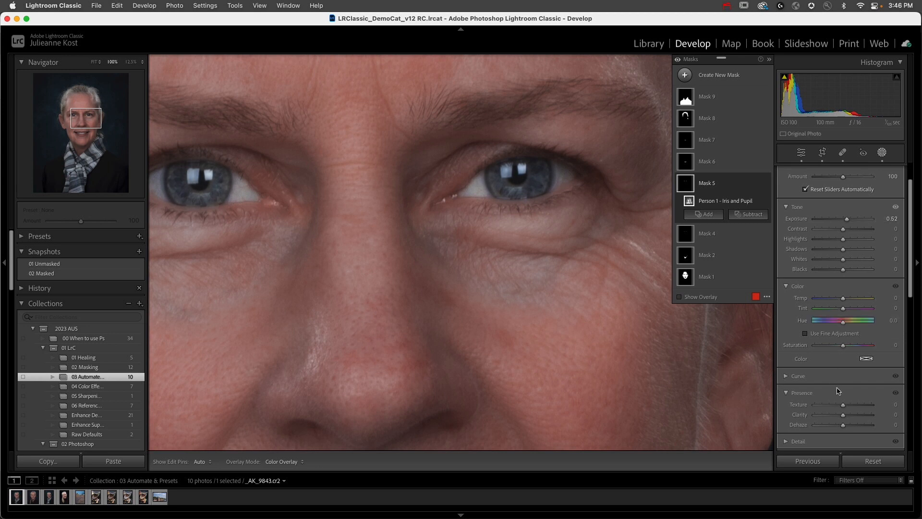
drag(844, 427, 846, 427)
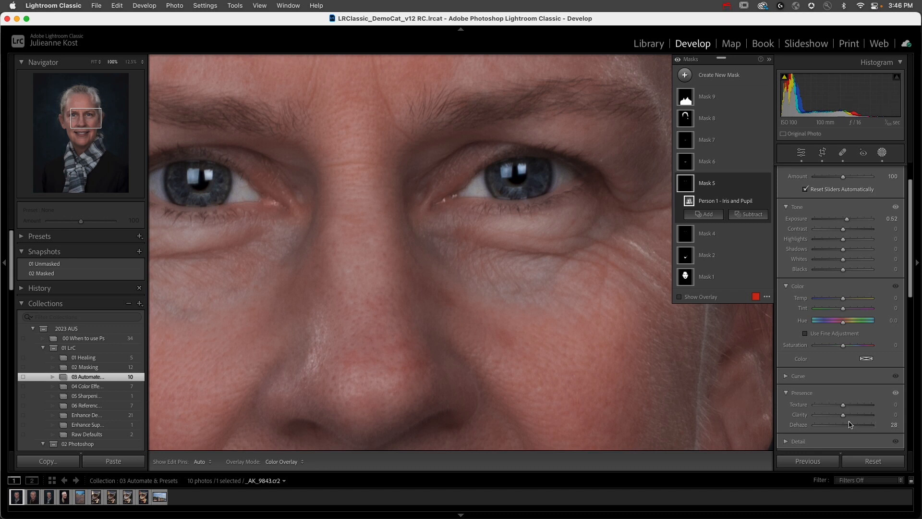
- Tint the iris and pupil mask with a reddish color of hue 6 and saturation 38%
click(866, 358)
drag(761, 365, 728, 327)
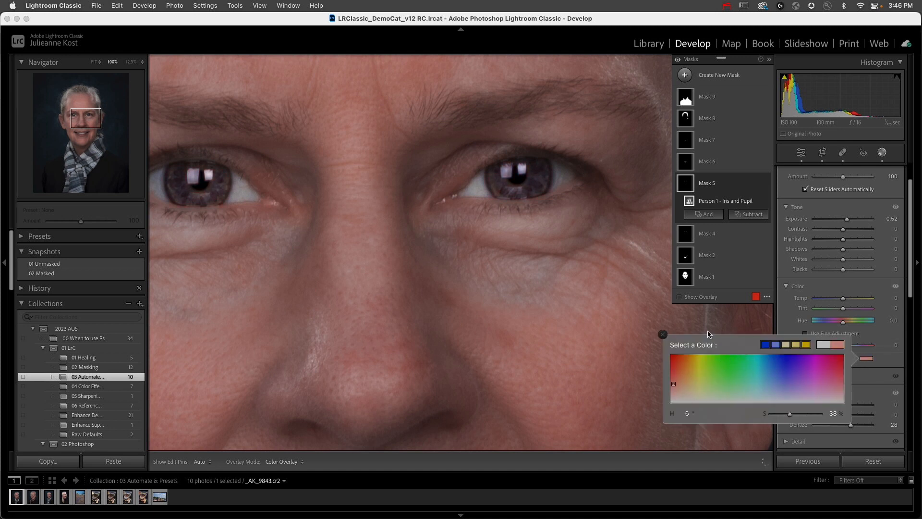
click(663, 334)
- Adjust the lips mask to Temp -2, Tint 25 and Exposure -0.14
click(706, 162)
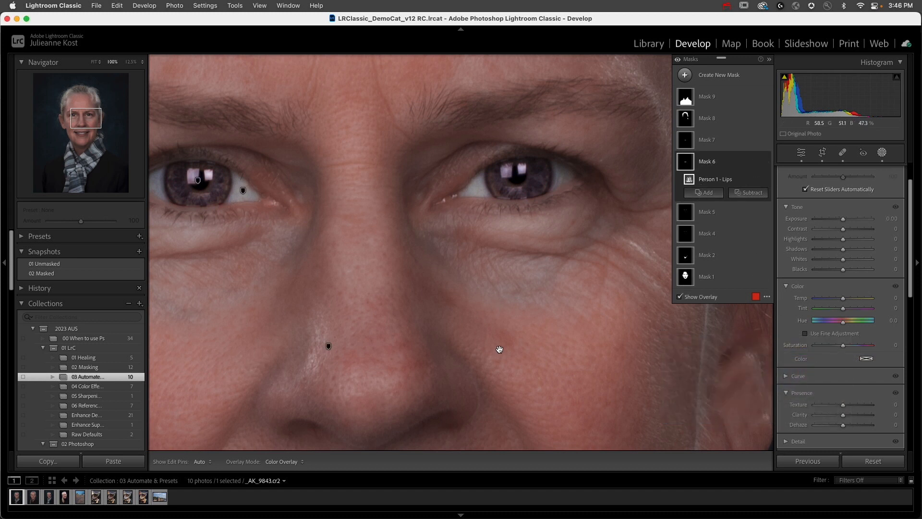
drag(495, 340, 538, 109)
drag(844, 308, 844, 298)
drag(843, 221, 843, 224)
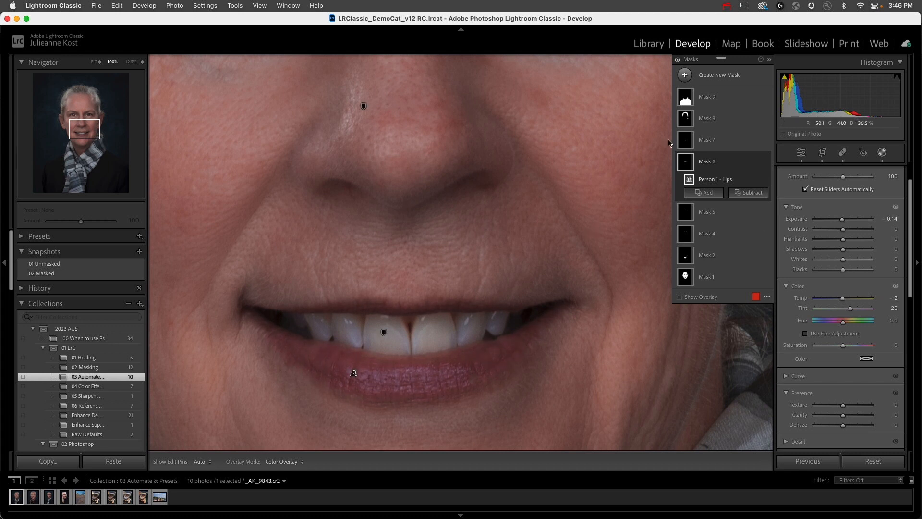
- Whiten the teeth by setting the teeth mask's Saturation to -53
click(709, 144)
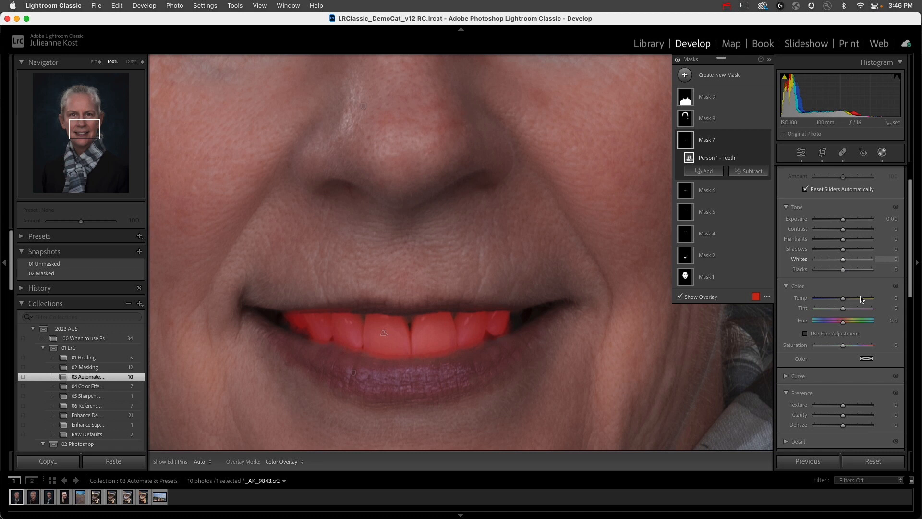
drag(842, 346, 833, 349)
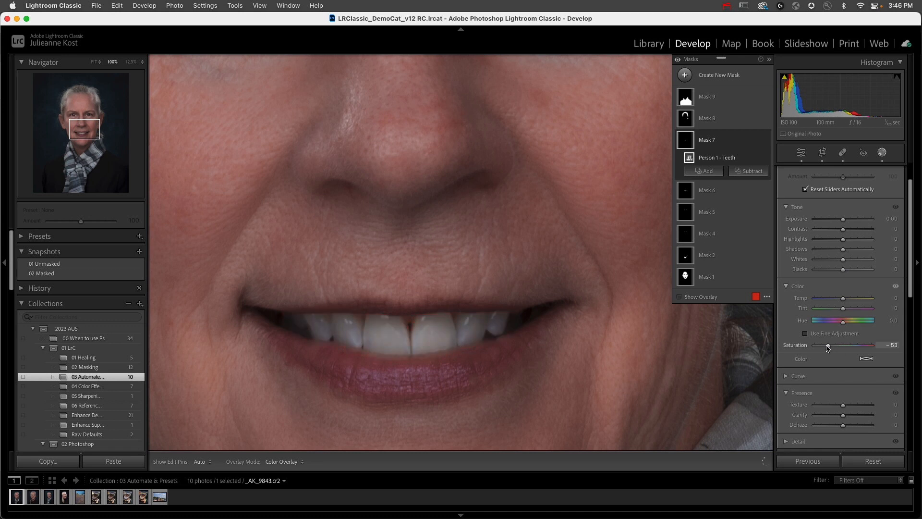
- Set the hair mask's Saturation to -57 and its Exposure to 0.63
click(721, 120)
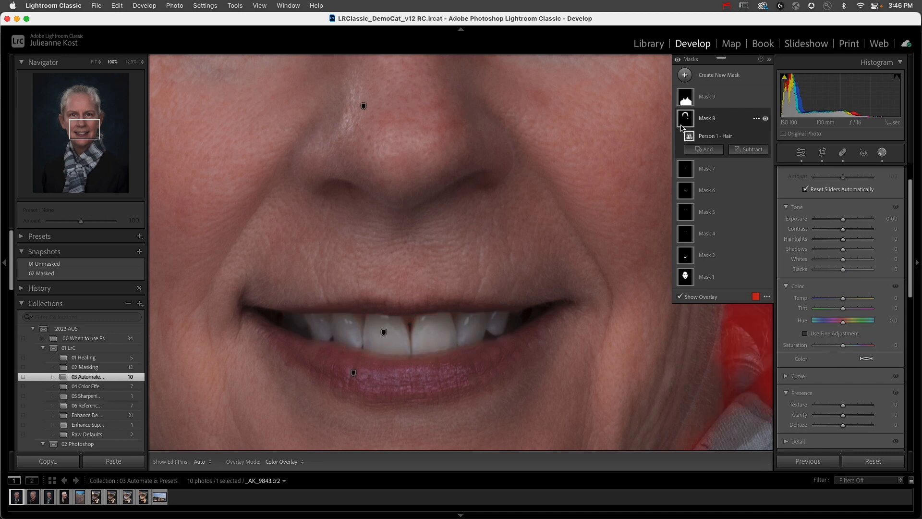
click(471, 130)
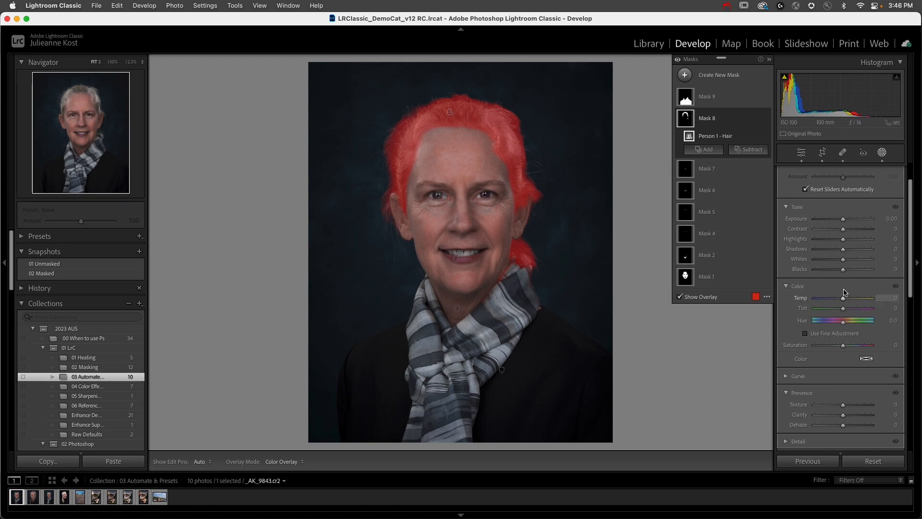
mouse_move(843, 345)
mouse_down()
mouse_move(818, 345)
mouse_move(831, 347)
mouse_up()
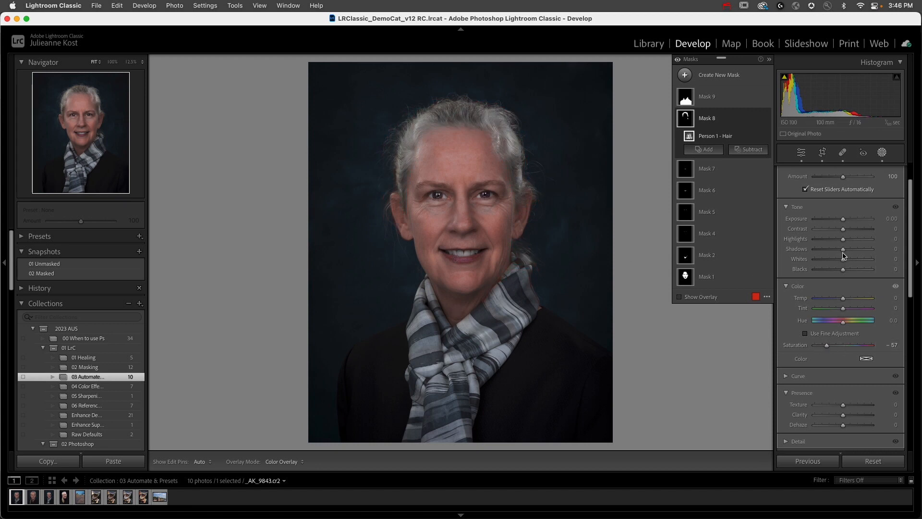
drag(844, 220, 848, 222)
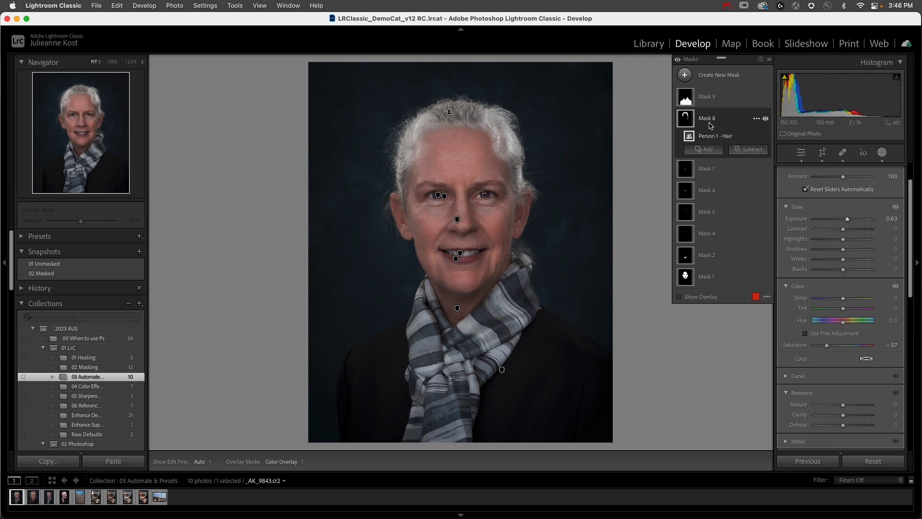
- Subtract the hair at both temples from the hair mask using a brush of size 13, feather 43 and flow 48
click(750, 150)
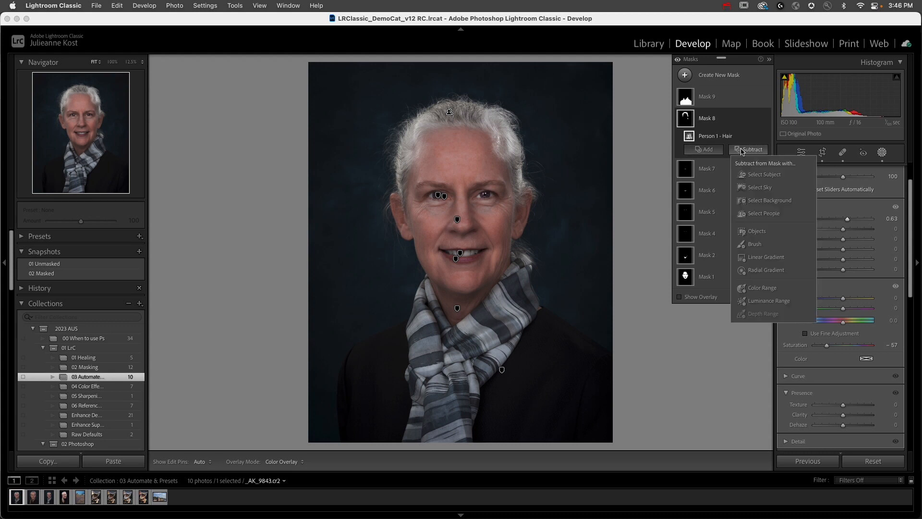
click(756, 245)
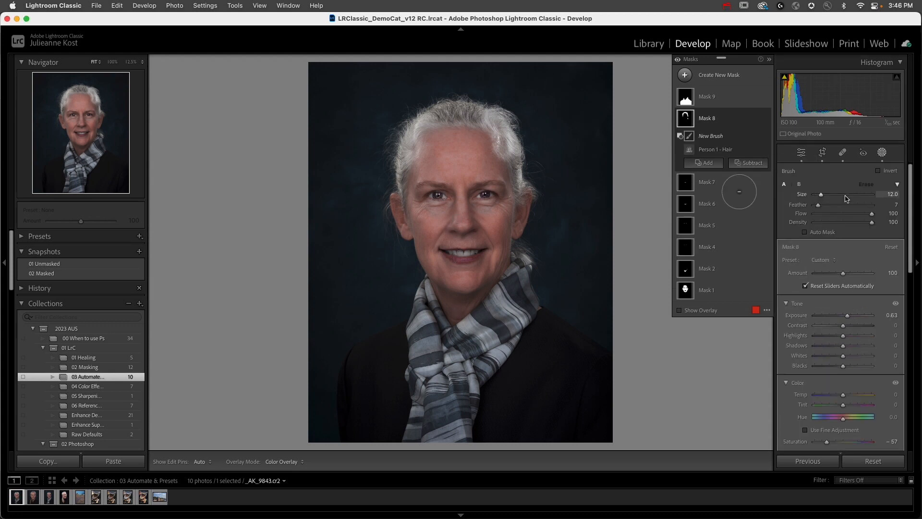
click(841, 214)
key(])
drag(818, 205, 839, 205)
mouse_move(509, 142)
mouse_down()
mouse_move(512, 120)
mouse_move(526, 144)
mouse_move(524, 161)
mouse_move(518, 153)
mouse_up()
mouse_move(413, 135)
mouse_down()
mouse_move(418, 150)
mouse_move(416, 134)
mouse_up()
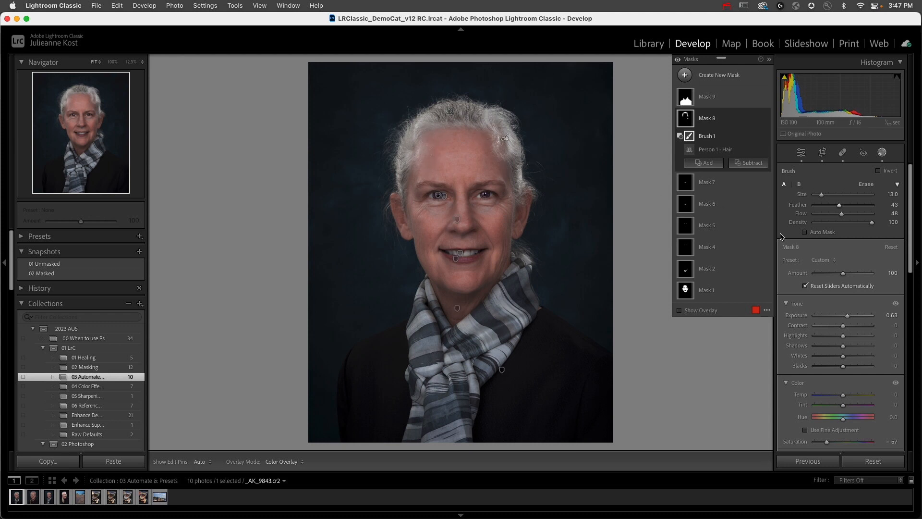
- Try an exposure adjustment on the clothes mask, ending with Exposure at 0.00
click(715, 105)
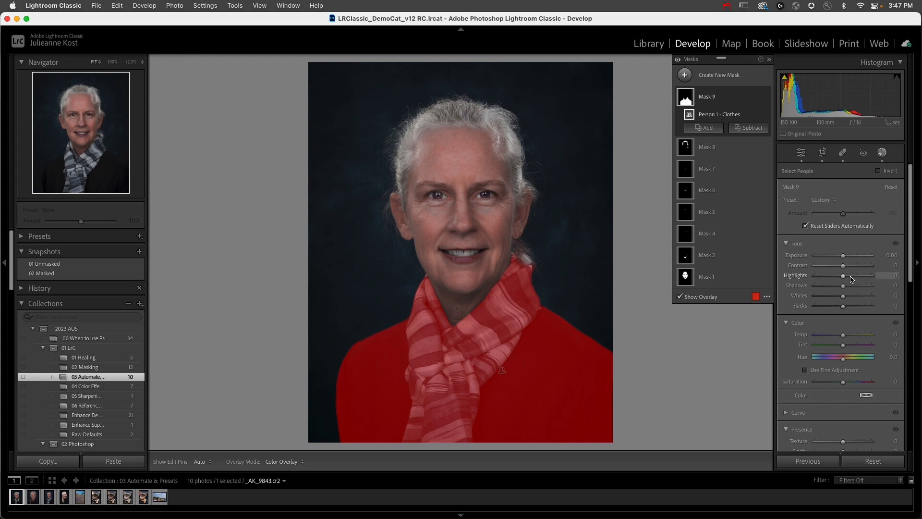
drag(844, 257, 844, 258)
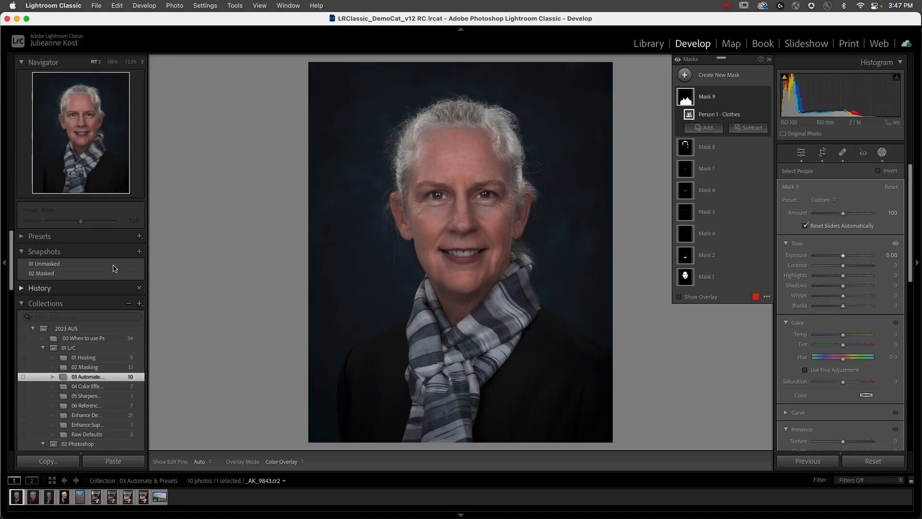
- Rename the facial skin mask, Mask 1, as "face"
click(140, 237)
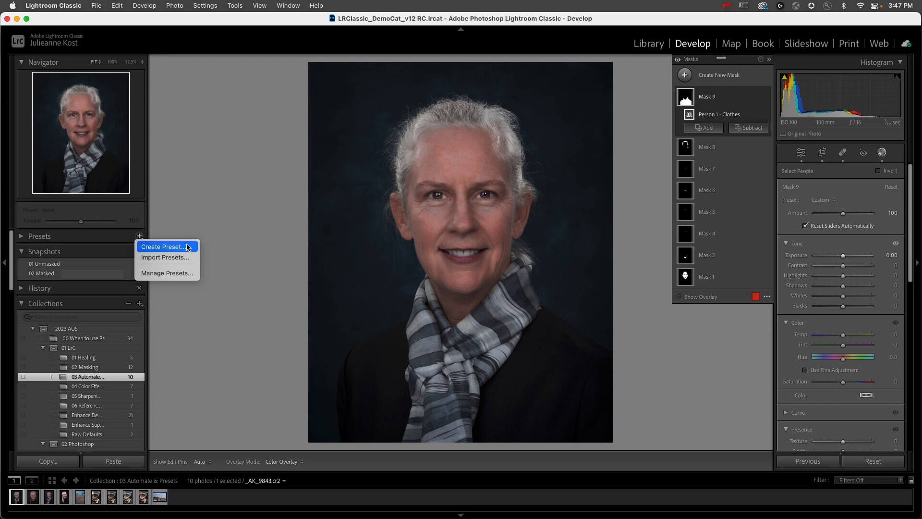
click(207, 216)
click(705, 277)
double_click(706, 278)
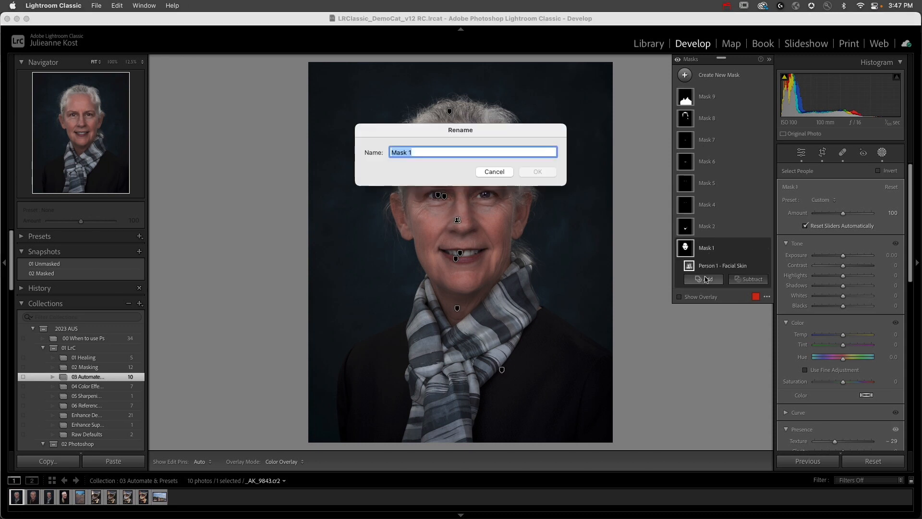
text(face)
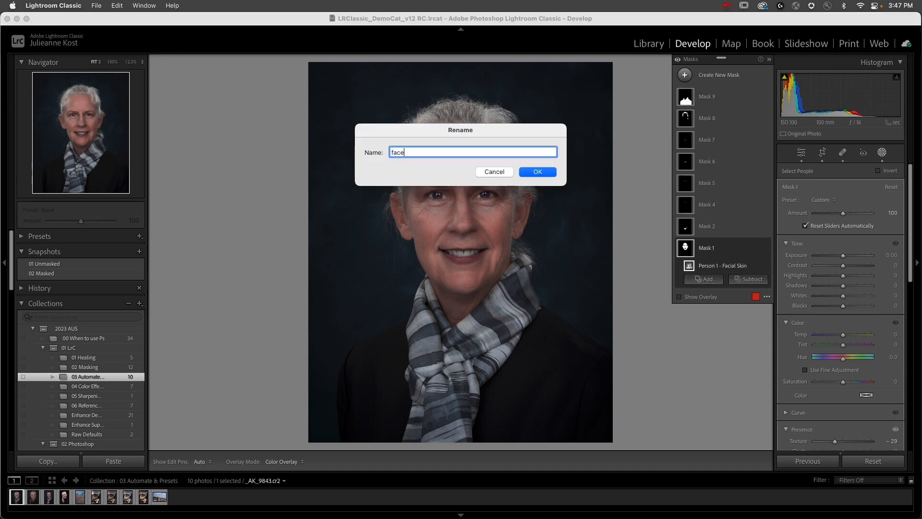
key(Return)
- Rename the body skin mask, Mask 2, as "other skin"
click(706, 227)
double_click(706, 228)
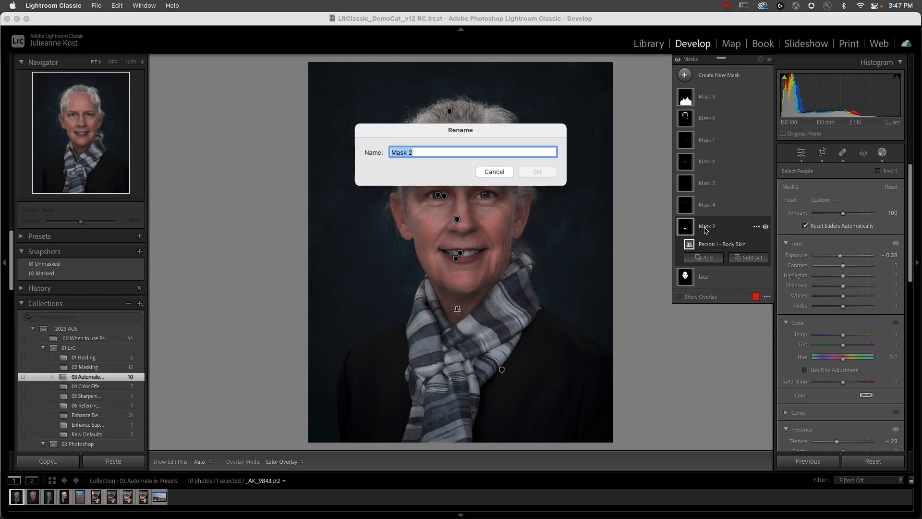
text(othe)
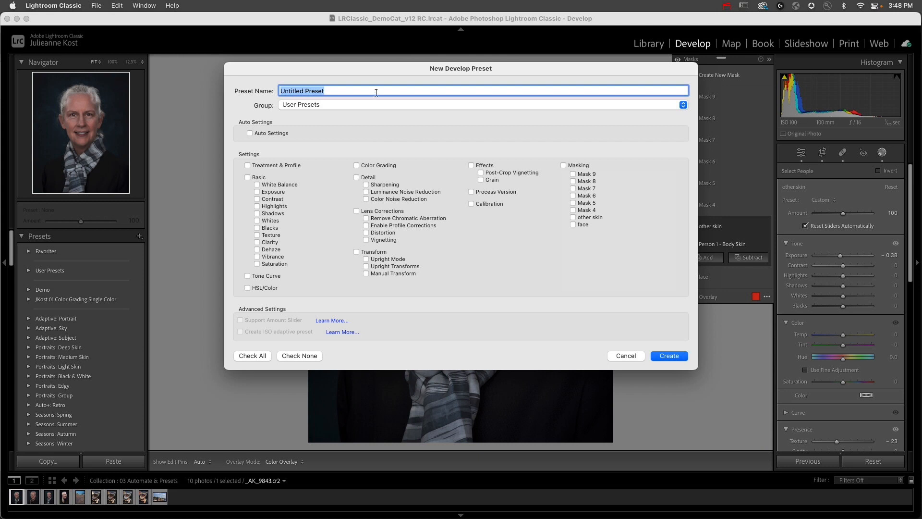
- Name the new develop preset "auto correct portreait" and assign it to a new preset group called "Trash me please"
text(aut)
text(o correct portreait)
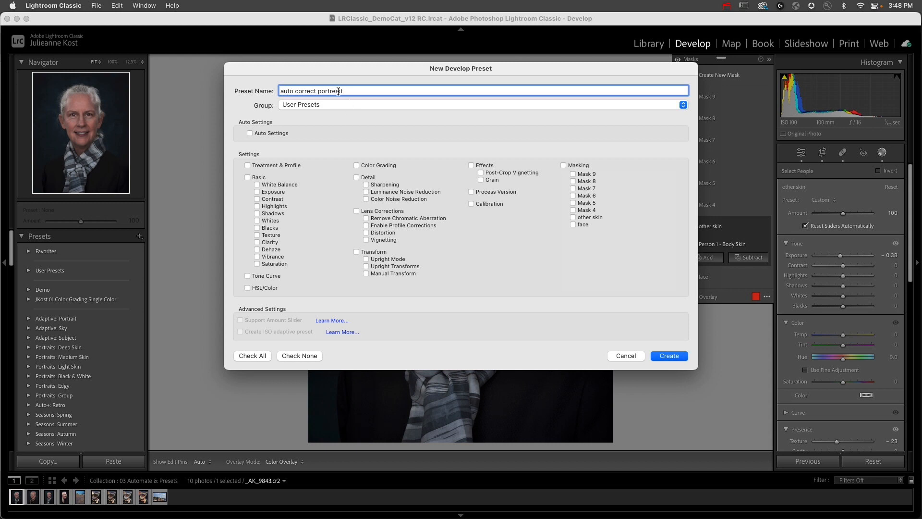
click(294, 105)
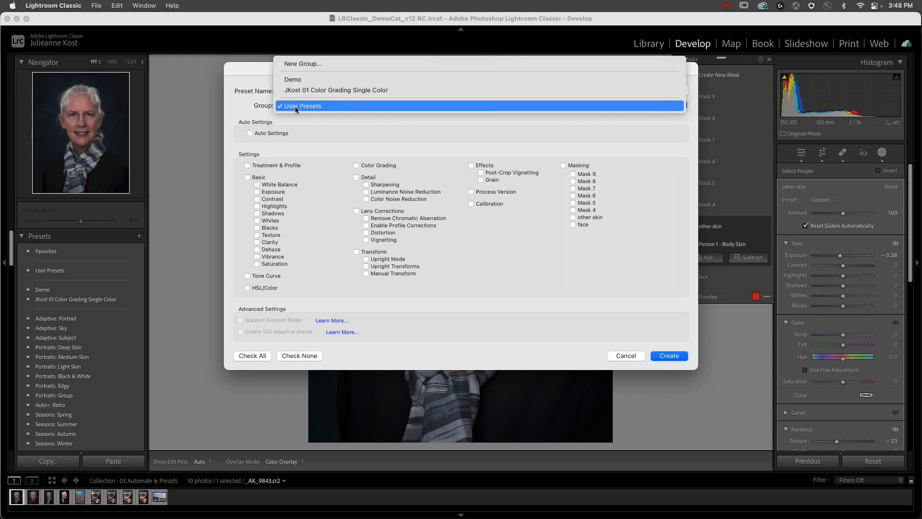
click(302, 64)
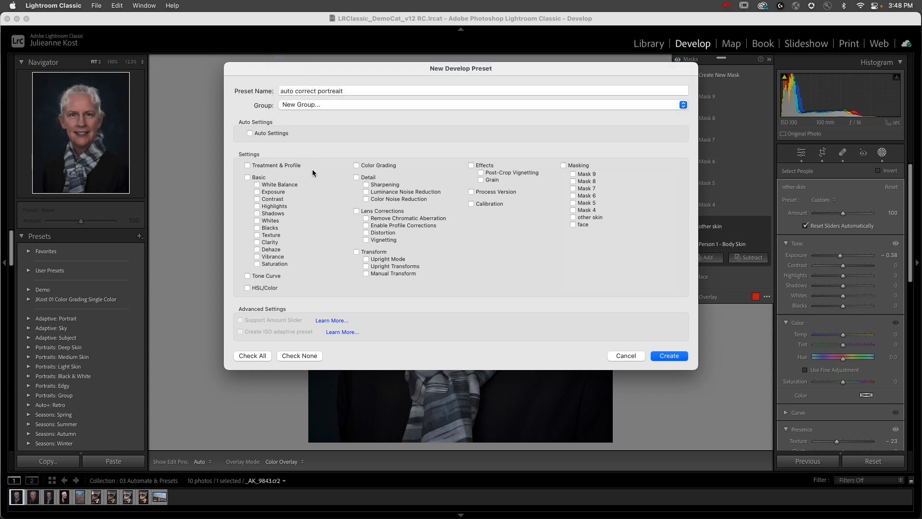
text(Trash me please)
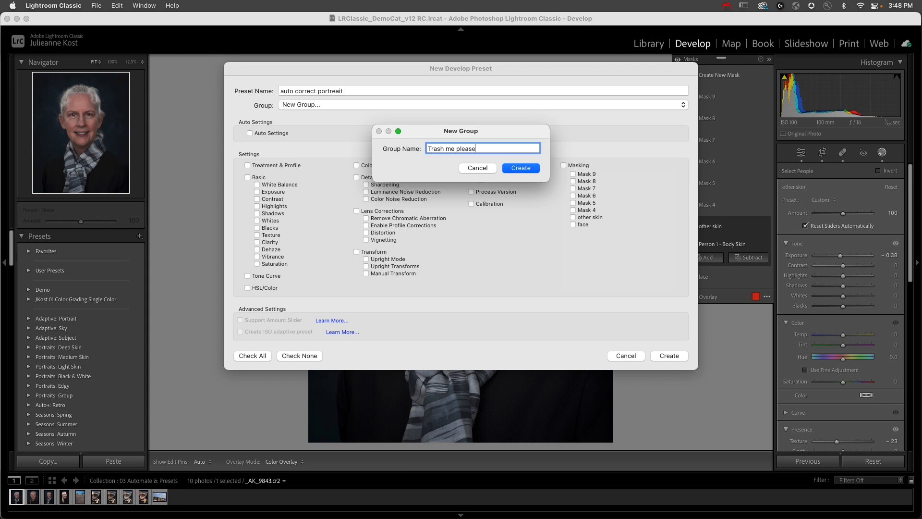
click(516, 169)
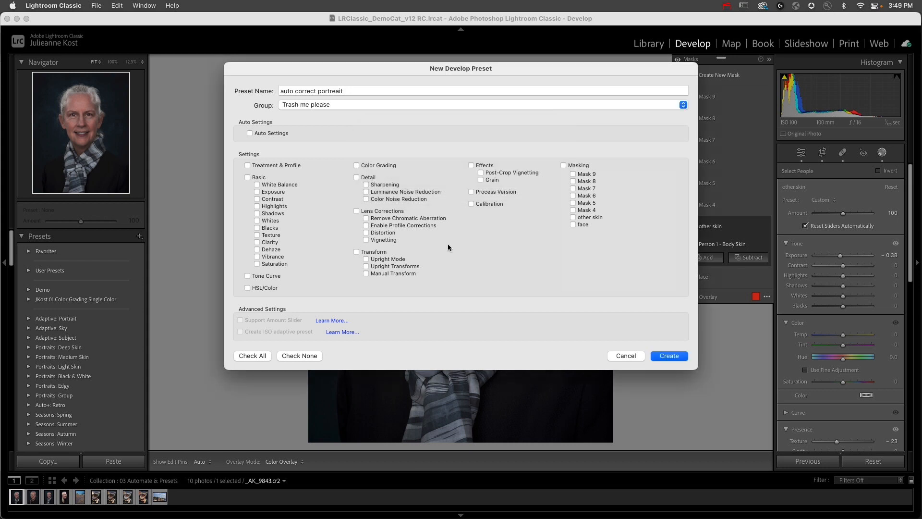
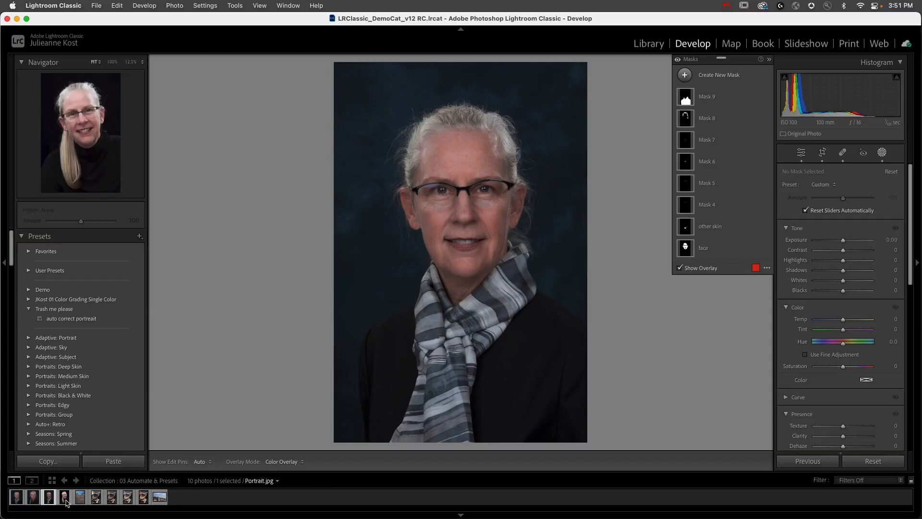
- Apply the previously edited photo's develop settings, including its people masks, to Portrait.jpg
click(65, 499)
click(825, 464)
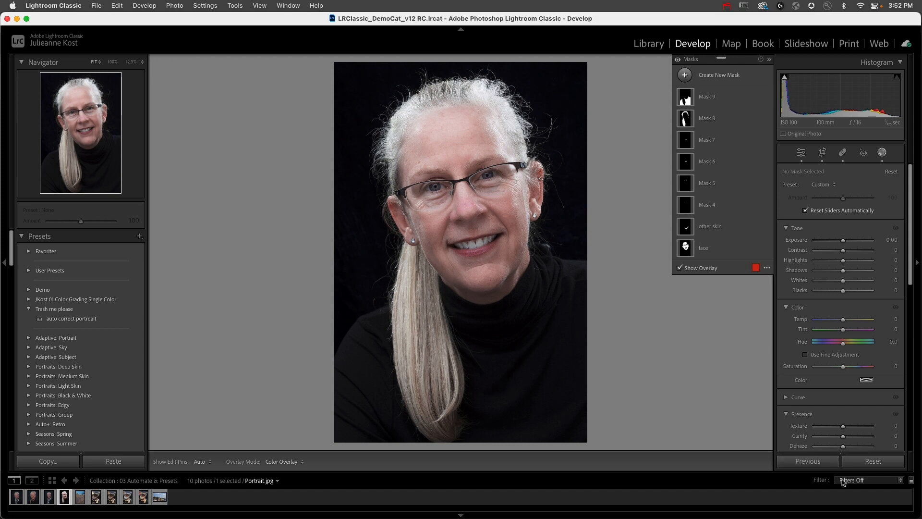
- Inspect the clothes mask and the hair mask's components on the portrait, and open the options for Brush 1
click(703, 98)
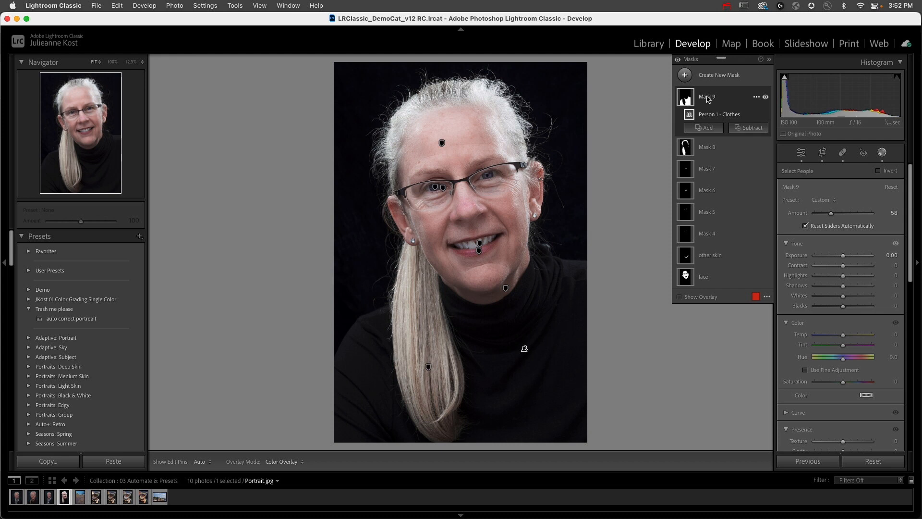
mouse_move(690, 102)
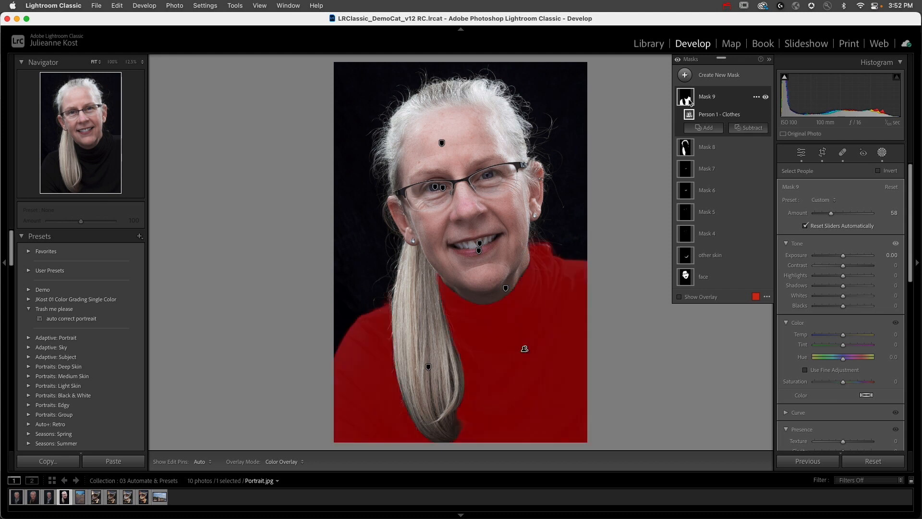
click(705, 148)
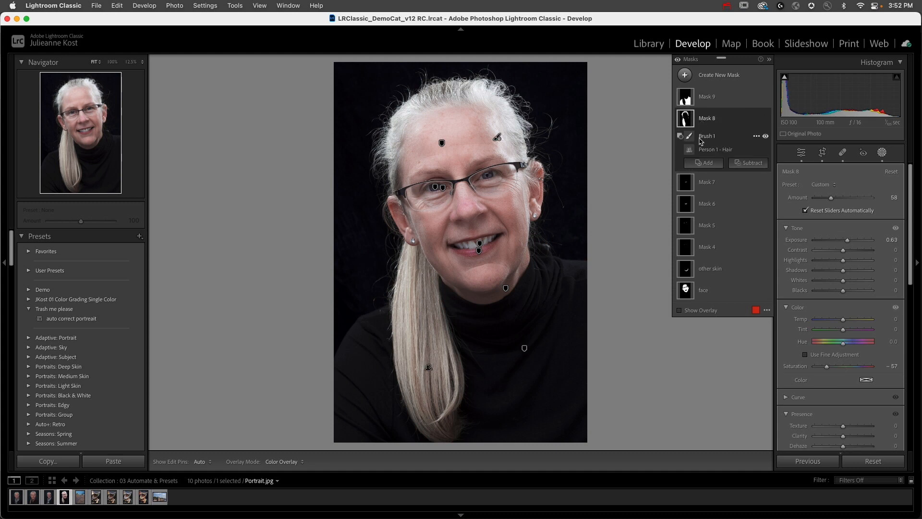
mouse_move(692, 153)
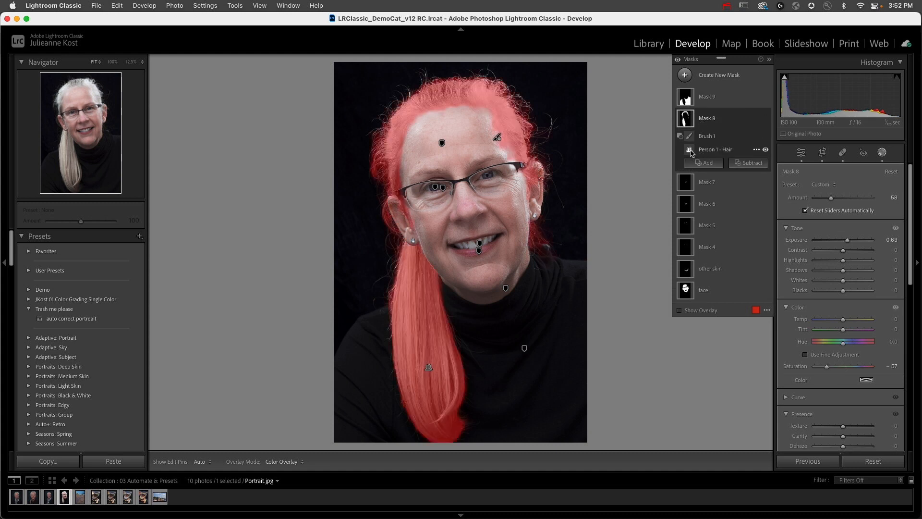
mouse_move(690, 137)
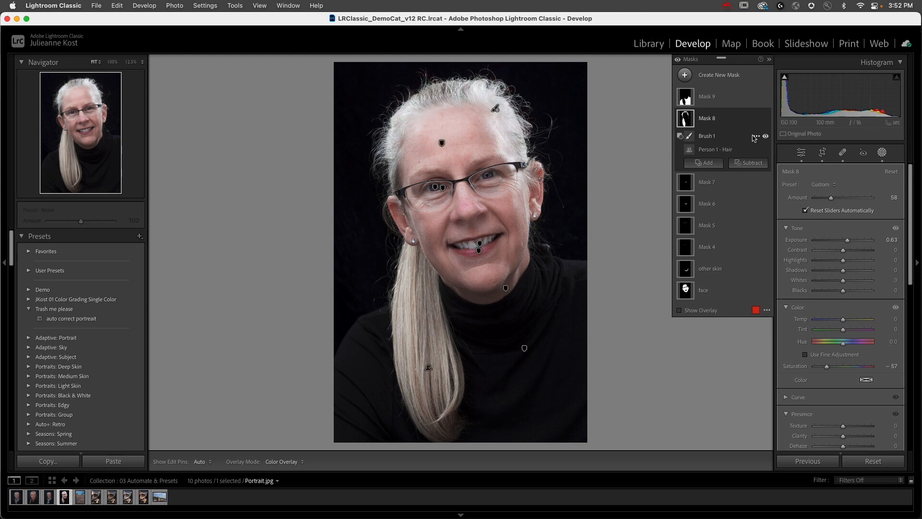
right_click(755, 138)
click(779, 220)
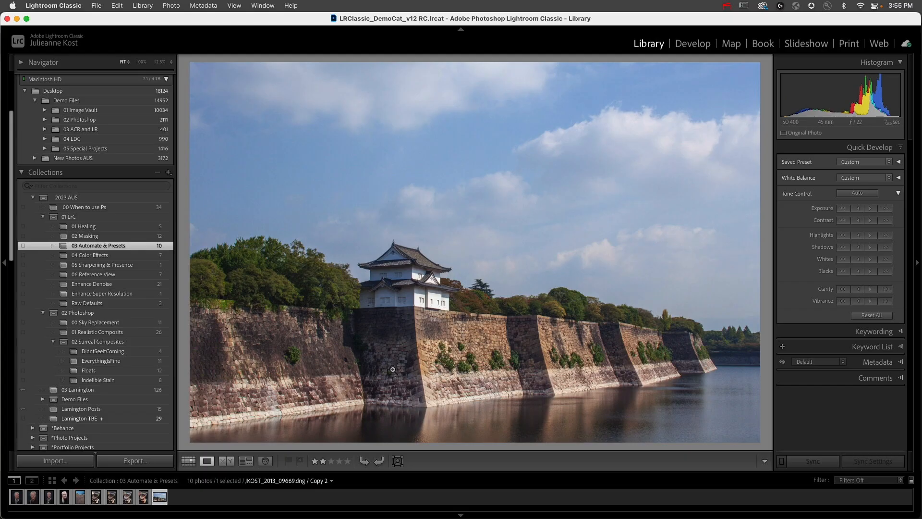
- Compare the differently styled virtual copies of the mushroom photo JKOST_2023_11577.dng in the Library
key(Left)
key(Left)
key(Left)
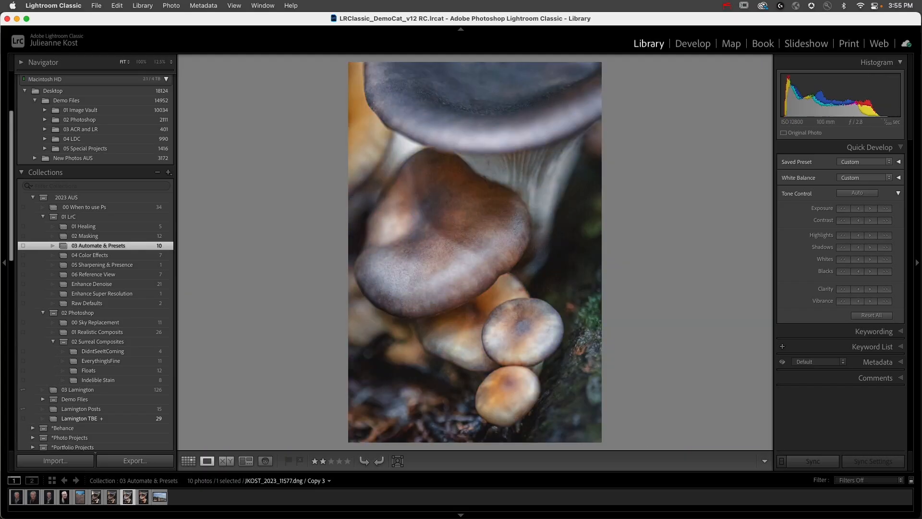
key(Right)
key(Right)
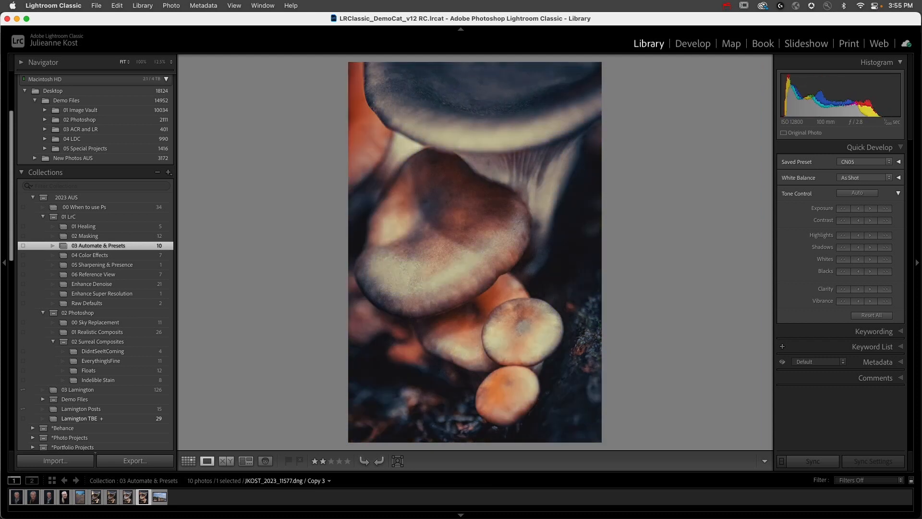
key(Left)
key(Left)
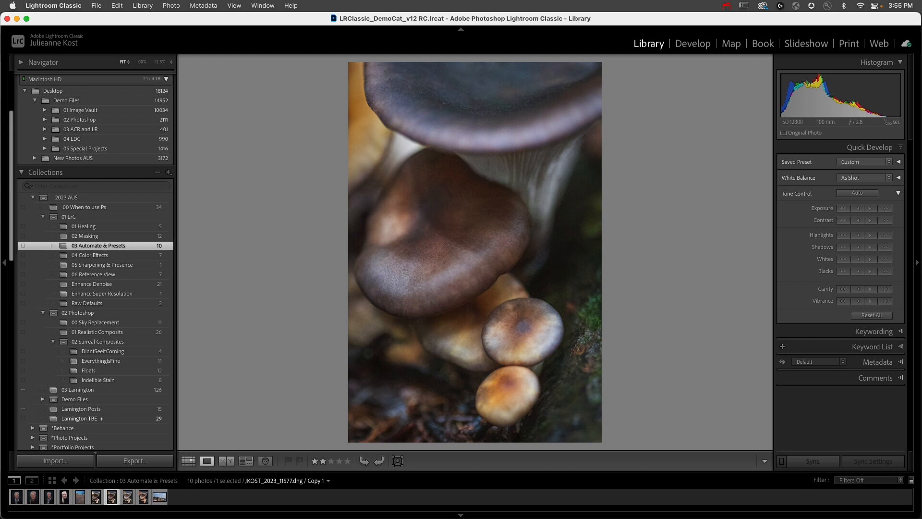
key(Right)
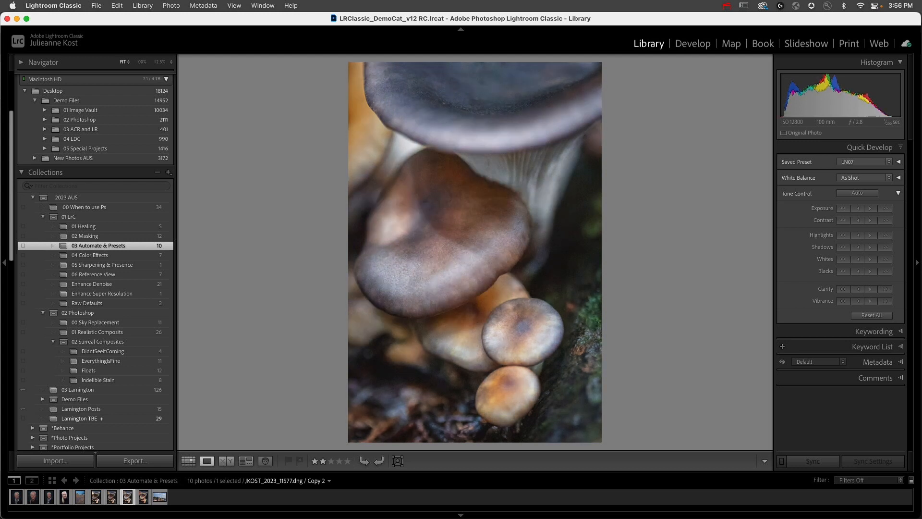
key(Right)
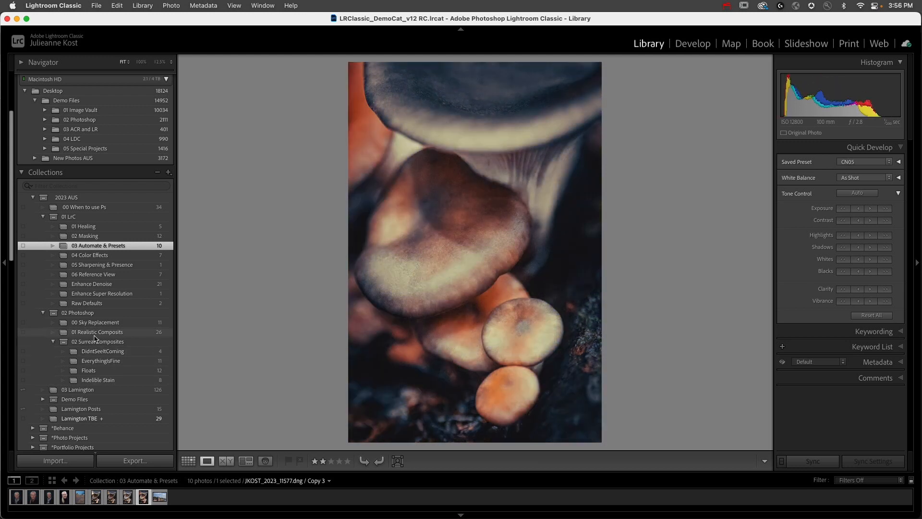
- Show Copy 3 of the mushroom photo in Develop and look through the preset groups down to Subject: Landscape
key(d)
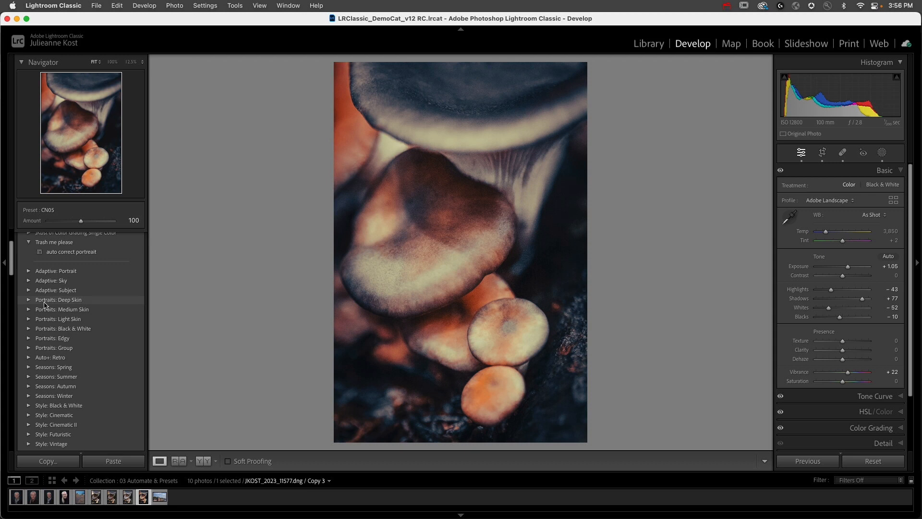
scroll(48, 316, down, 10)
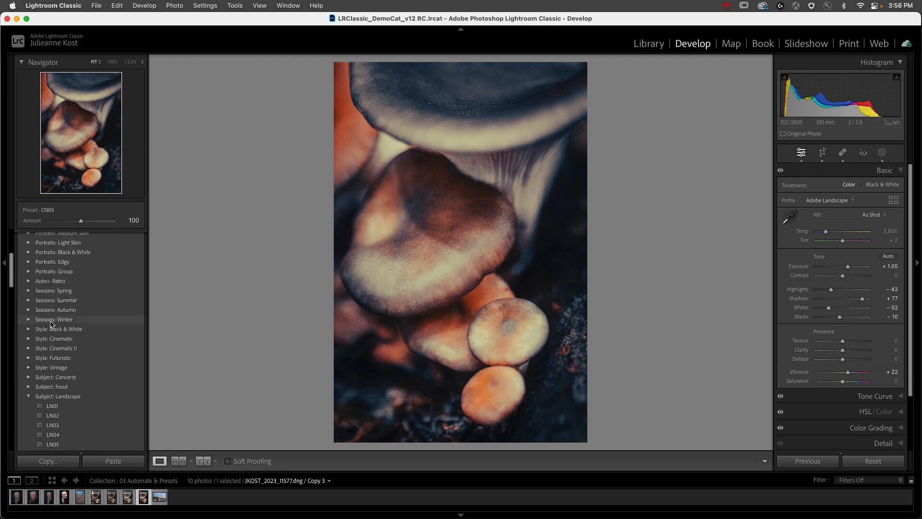
scroll(56, 339, down, 2)
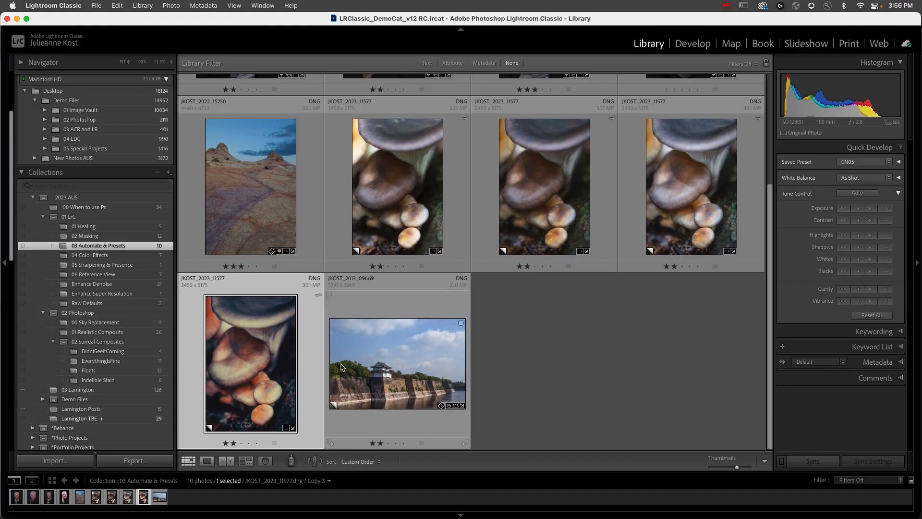
- Bring the castle photo JKOST_2013_09669.dng into Develop and apply the CN08 preset from the Style: Cinematic group
click(377, 361)
scroll(114, 368, down, 1)
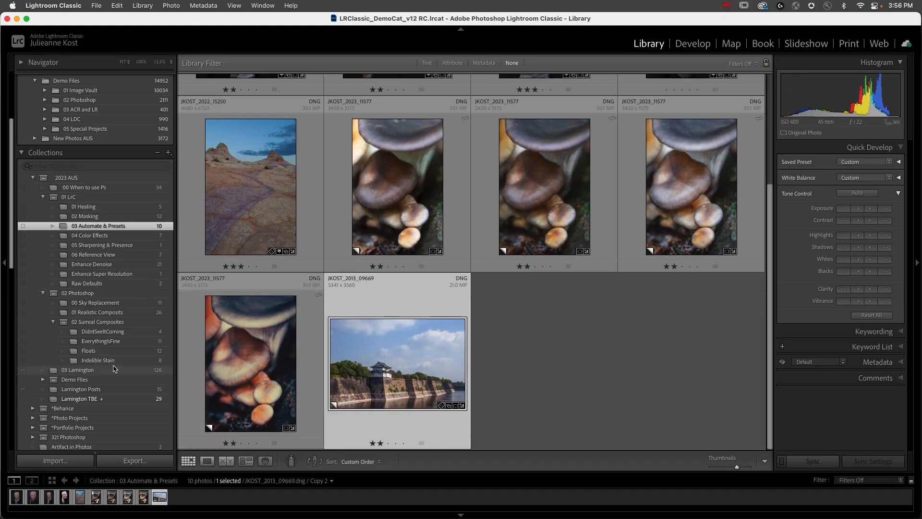
key(d)
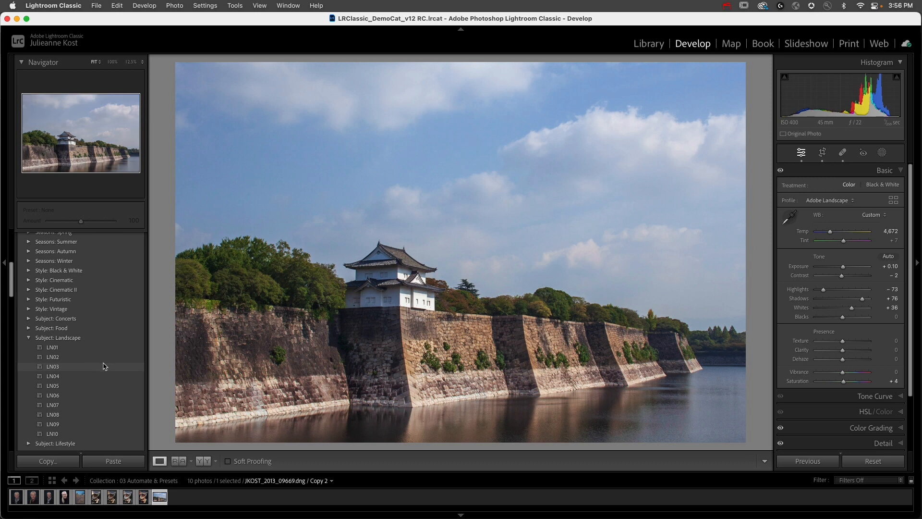
click(29, 289)
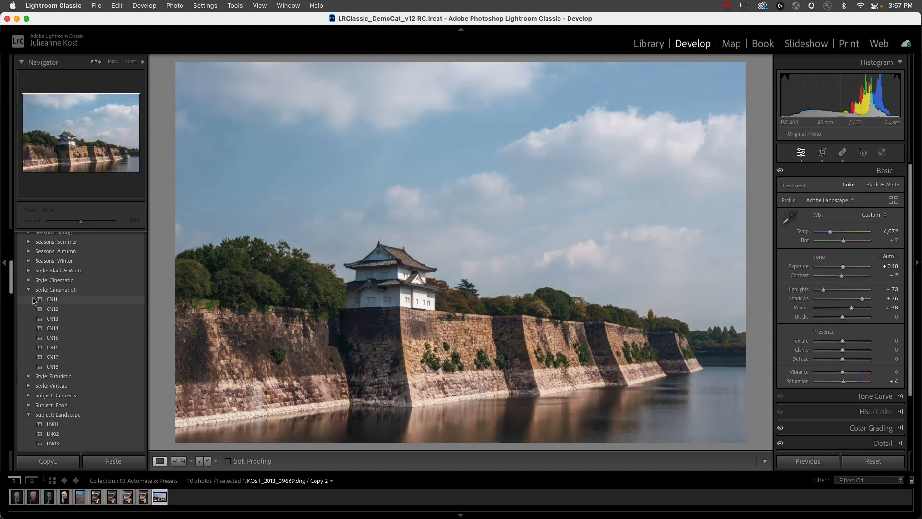
click(28, 281)
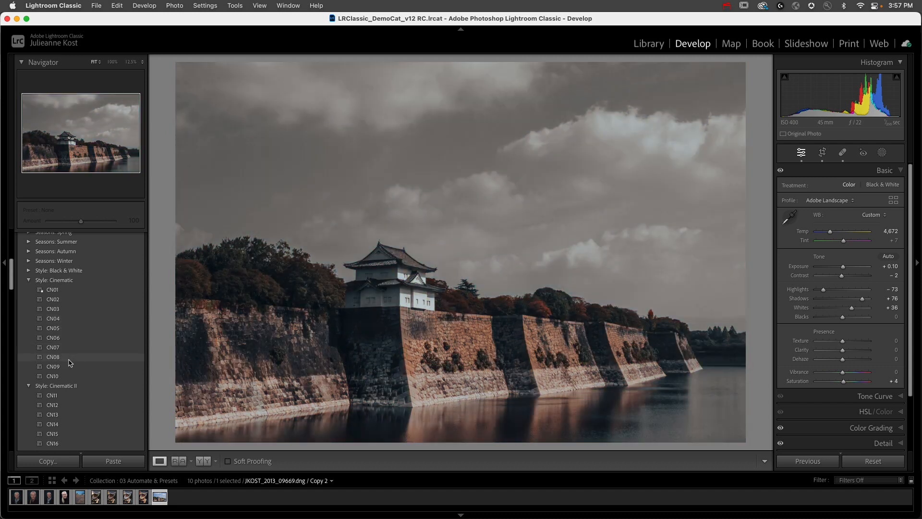
click(71, 362)
- Add the Adaptive: Sky preset Dark Drama to the castle photo and set its Amount to 40
scroll(72, 352, up, 2)
scroll(73, 351, up, 3)
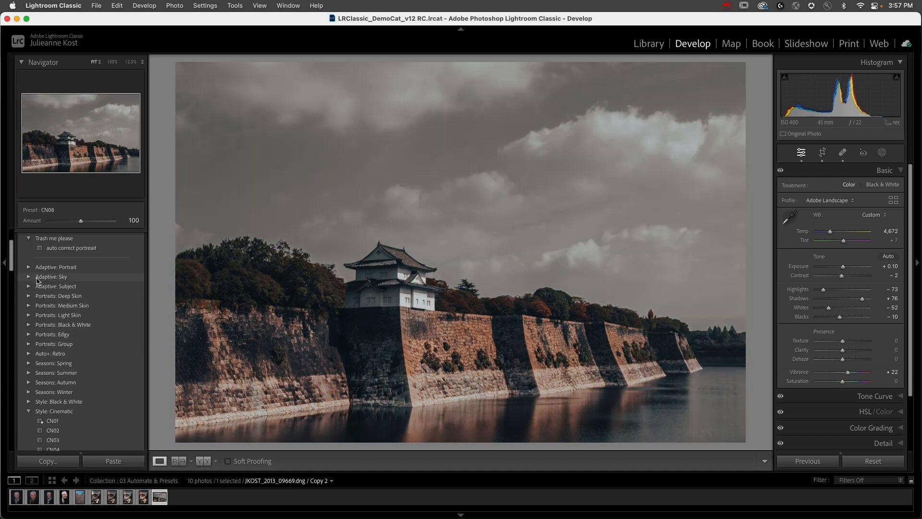
click(28, 278)
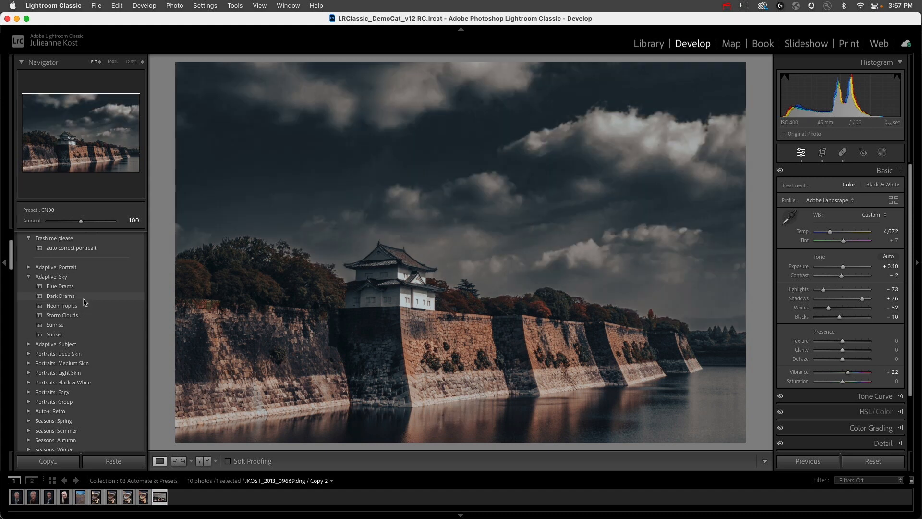
click(84, 297)
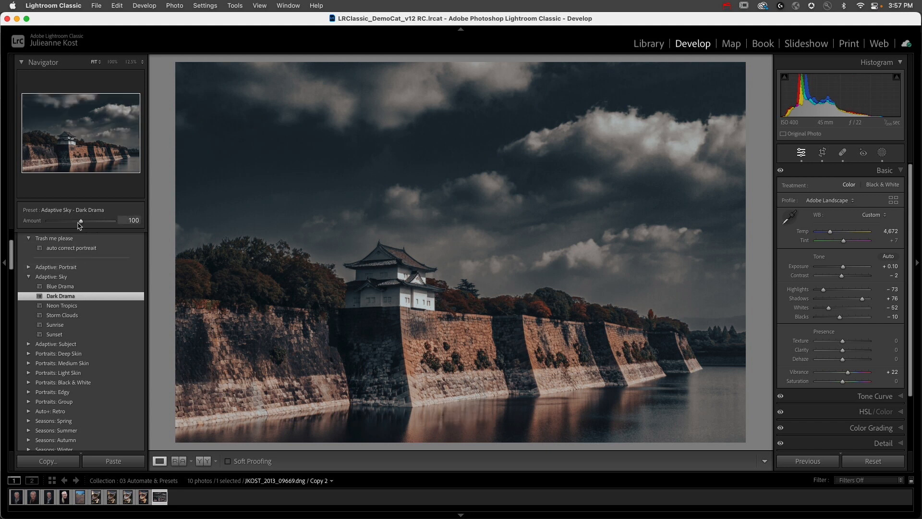
drag(82, 222, 62, 224)
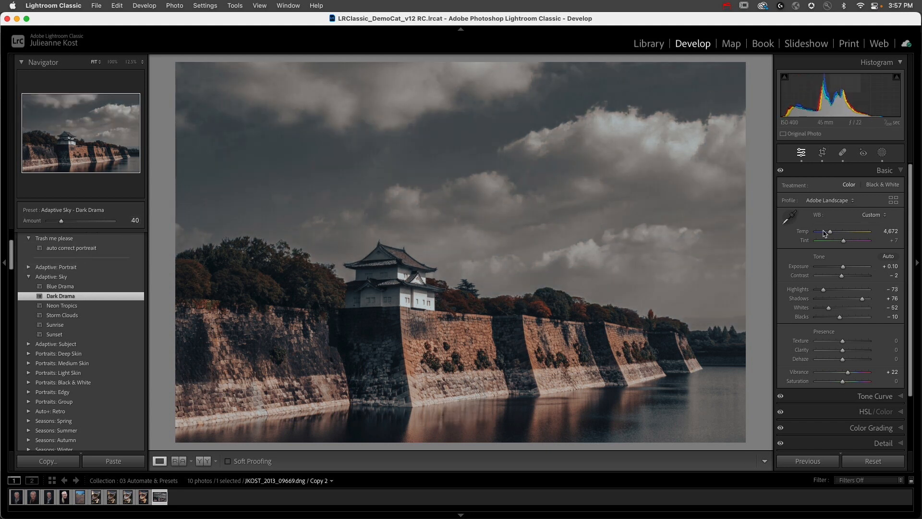
- Review the castle photo's Lens Corrections, Detail and Color Grading settings
scroll(798, 296, down, 3)
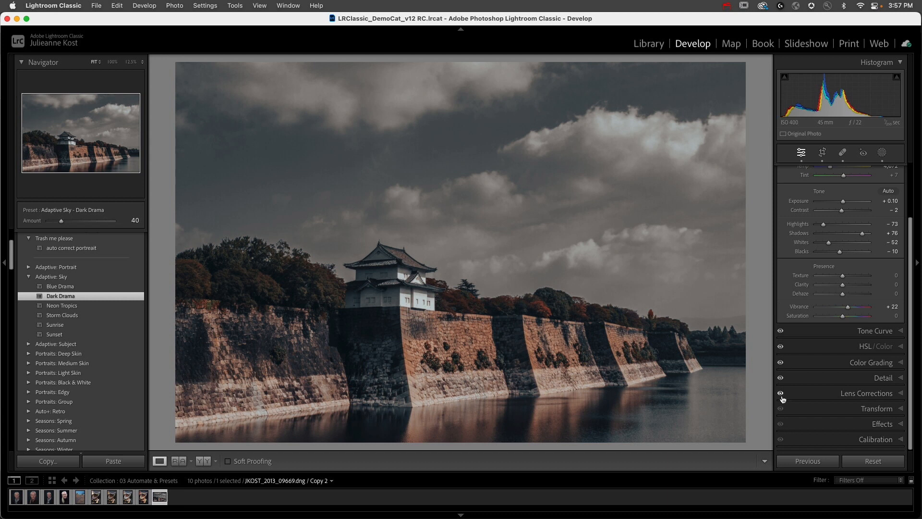
click(819, 394)
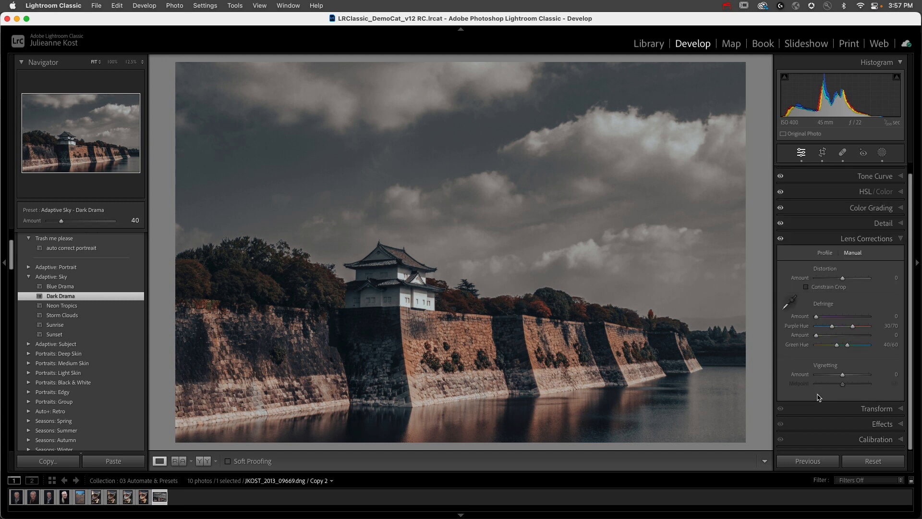
click(849, 223)
click(836, 208)
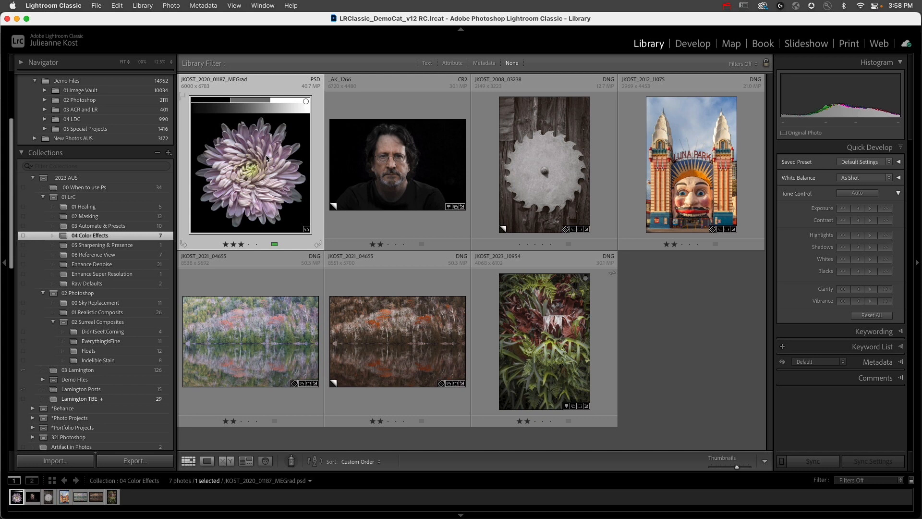
- Show the flower image JKOST_2020_01187_MEGrad.psd in Develop with its Basic adjustments expanded
key(d)
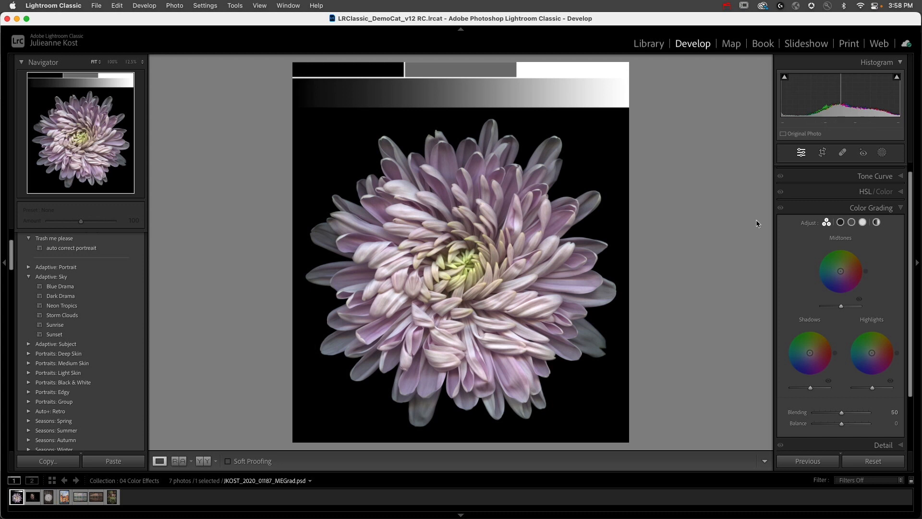
scroll(851, 179, up, 1)
click(853, 172)
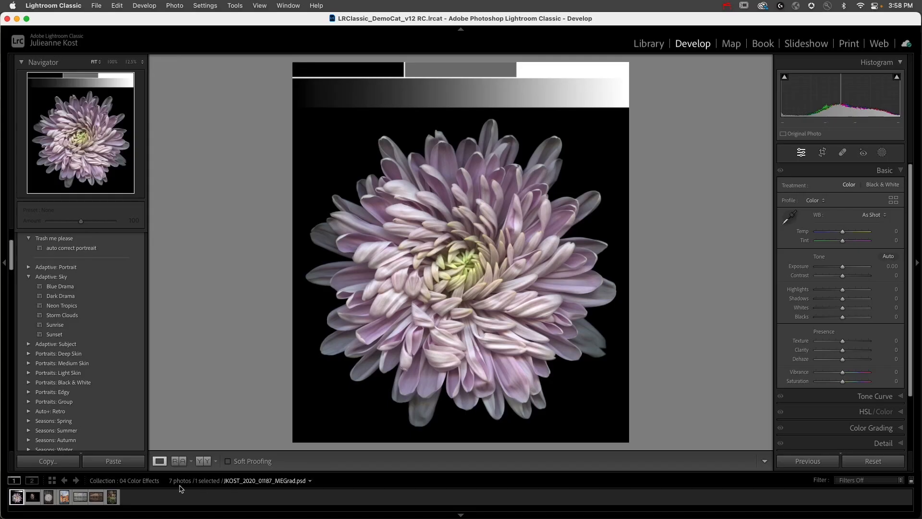
- Check the white balance settings of the autumn lake copy and the flower image's white balance options, keeping As Shot
click(96, 496)
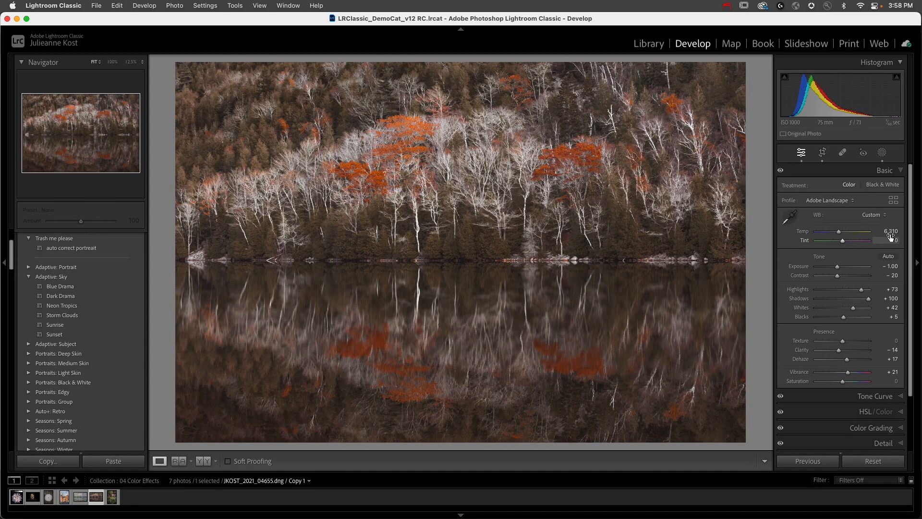
click(17, 498)
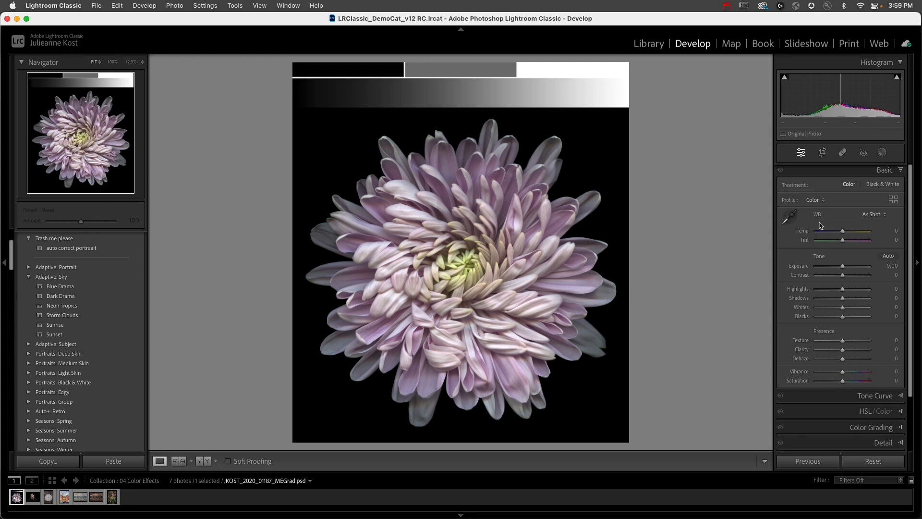
click(865, 214)
click(872, 215)
click(876, 216)
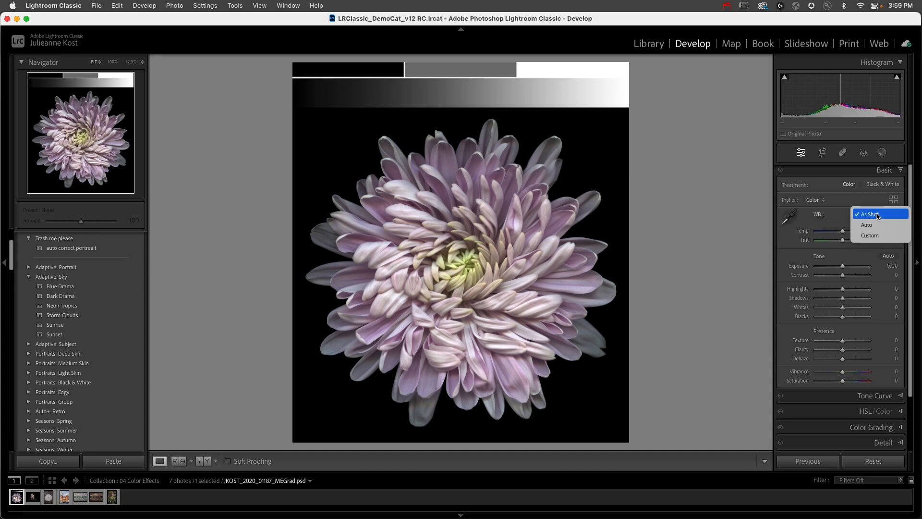
click(878, 216)
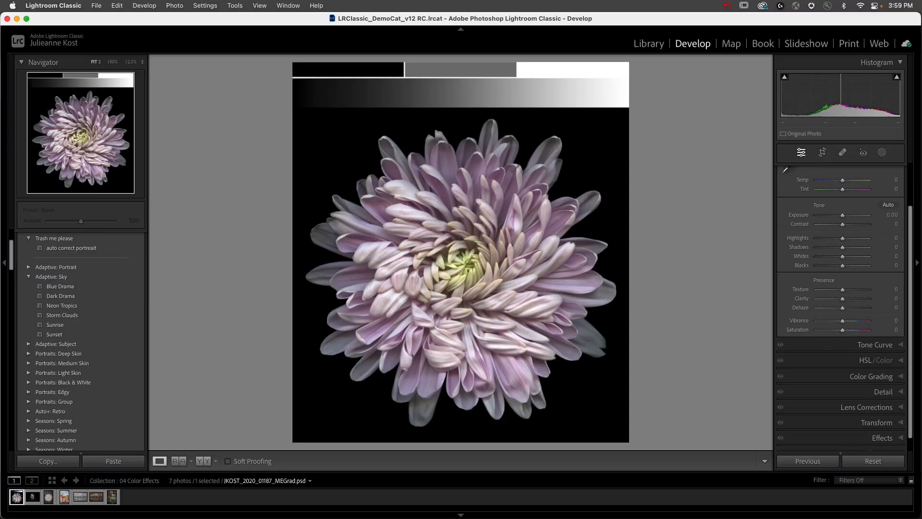
- Set Saturation to -100 on the original autumn lake photo JKOST_2021_04655.dng
click(82, 497)
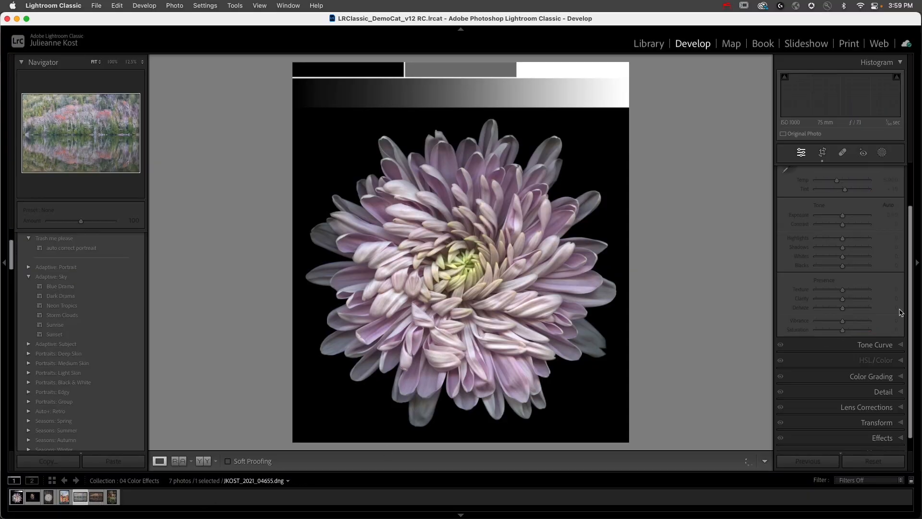
drag(845, 332, 787, 334)
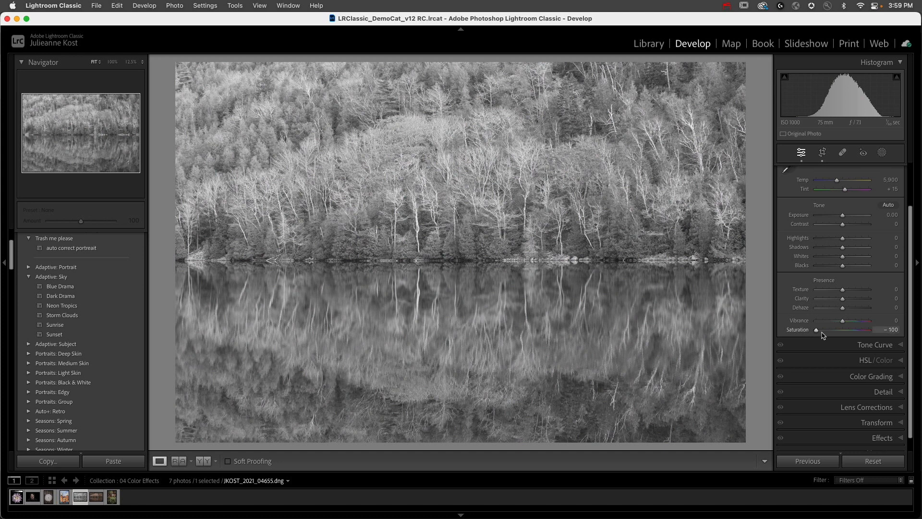
- Try Saturation at +100 on the autumn lake photo and reset it to 0
drag(817, 335, 894, 338)
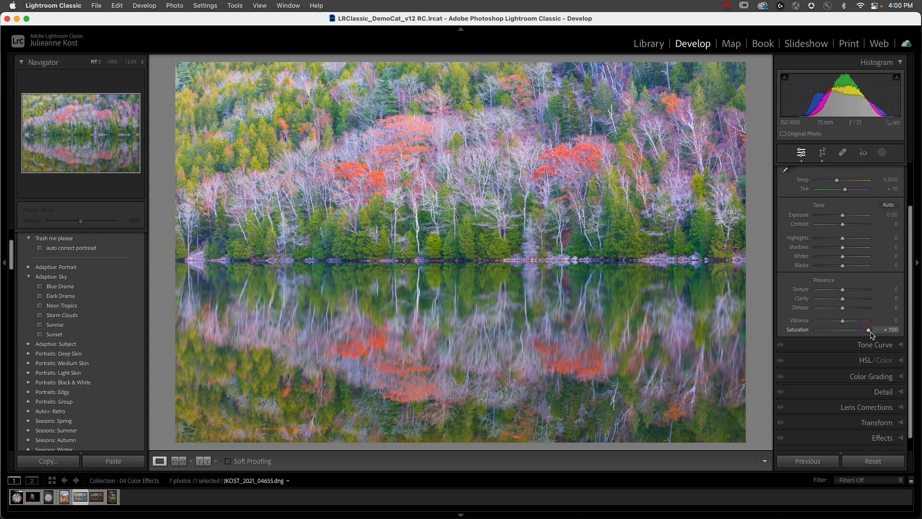
double_click(868, 330)
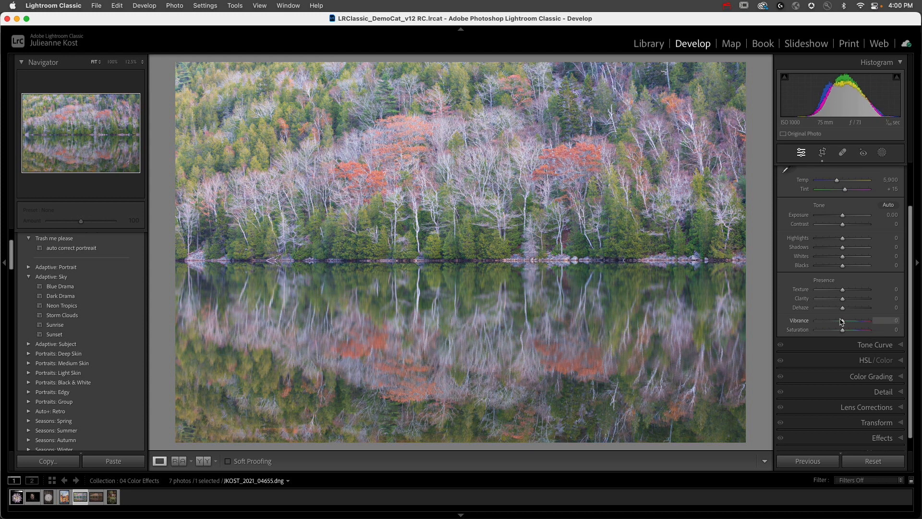
- Try Vibrance at -100, inspect the red foliage at 100% and return Vibrance to 0
drag(843, 322, 885, 319)
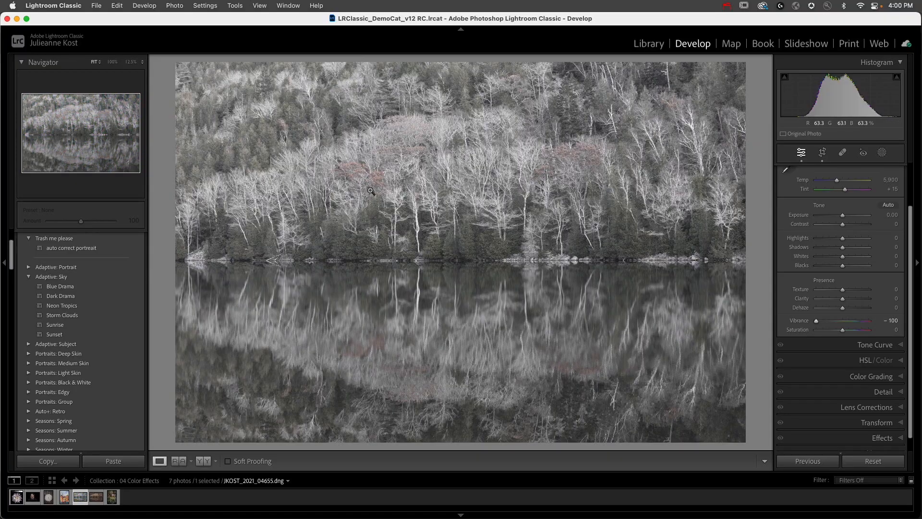
click(381, 177)
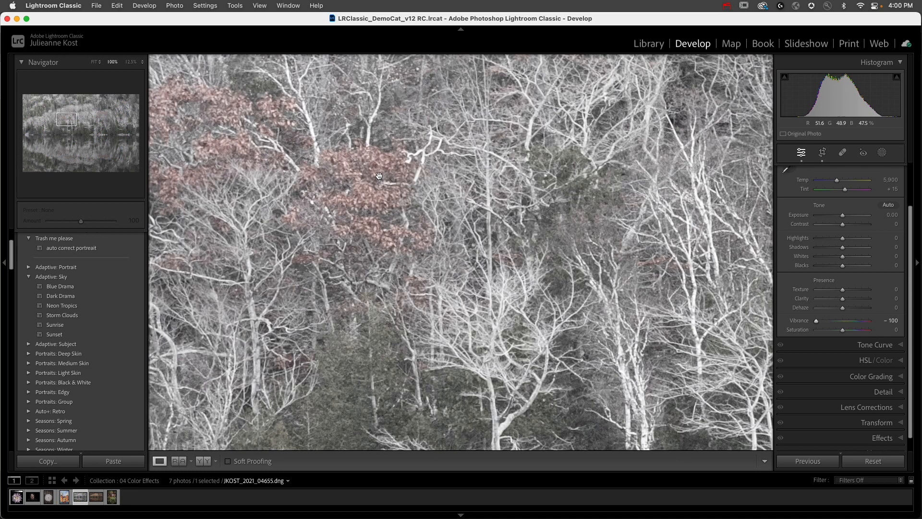
click(339, 168)
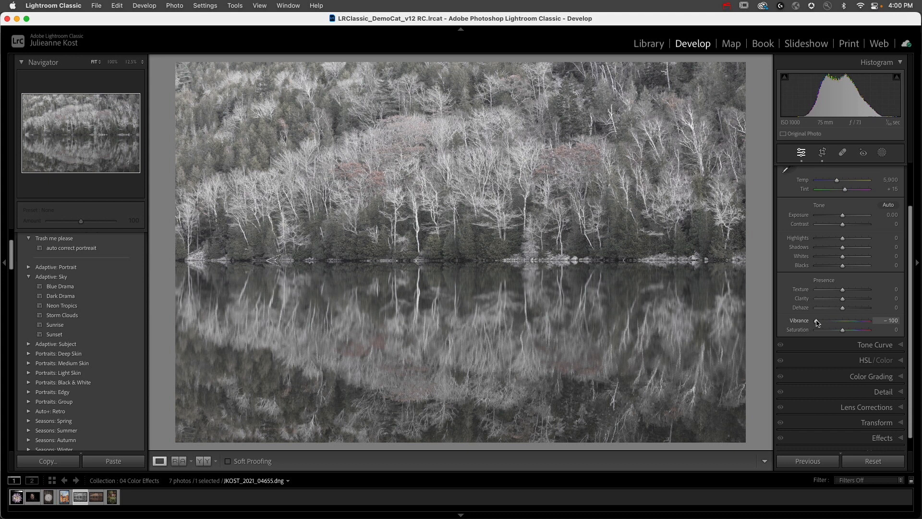
drag(817, 324, 844, 324)
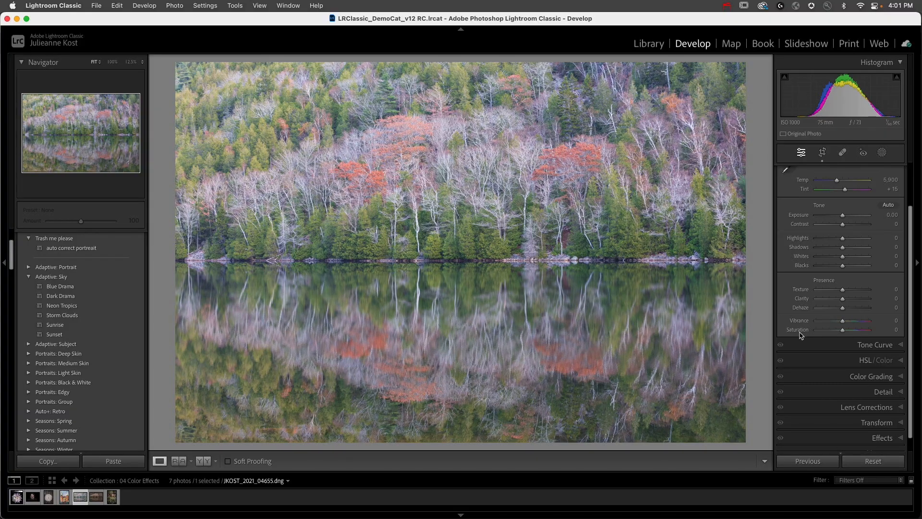
- Expand the HSL adjustments, check the Color view's sliders for red and return to the HSL view
scroll(812, 370, down, 2)
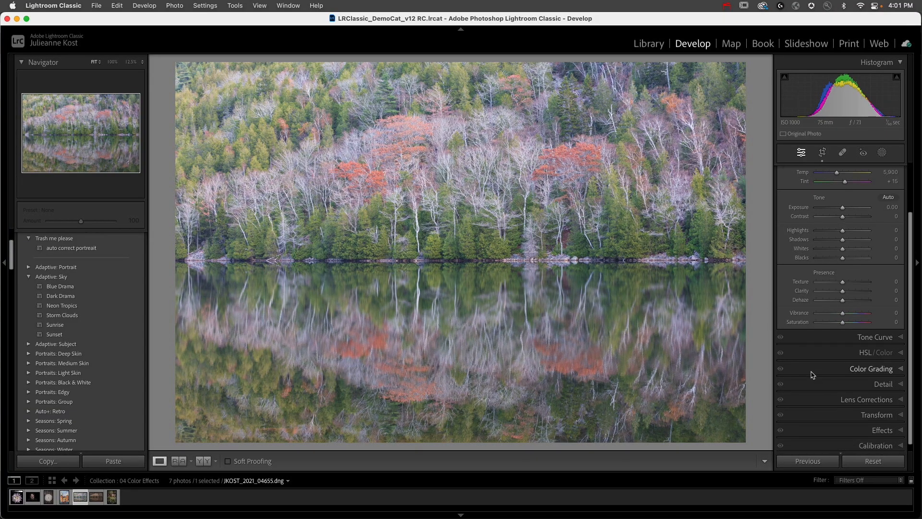
click(832, 348)
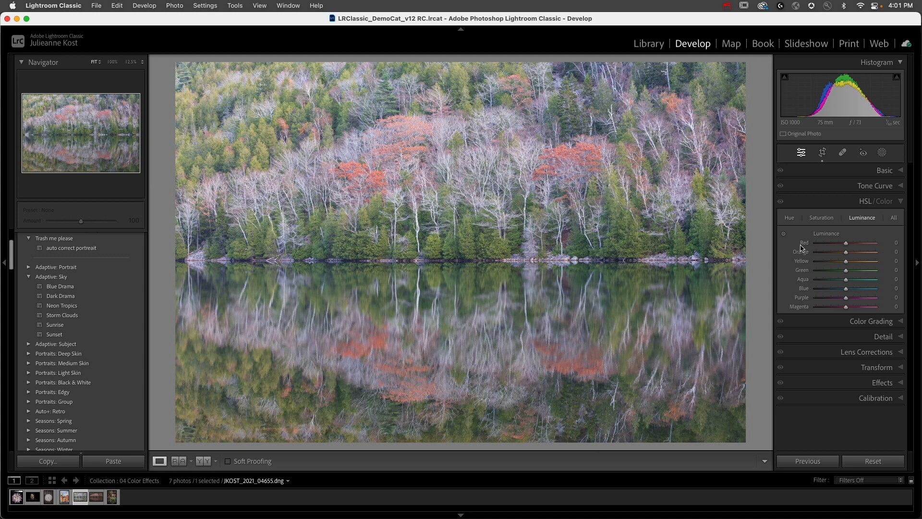
click(884, 201)
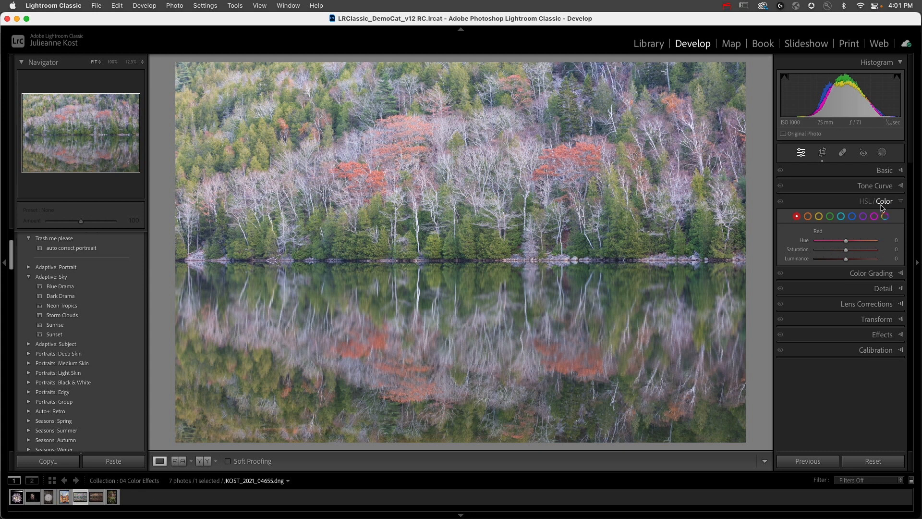
click(865, 202)
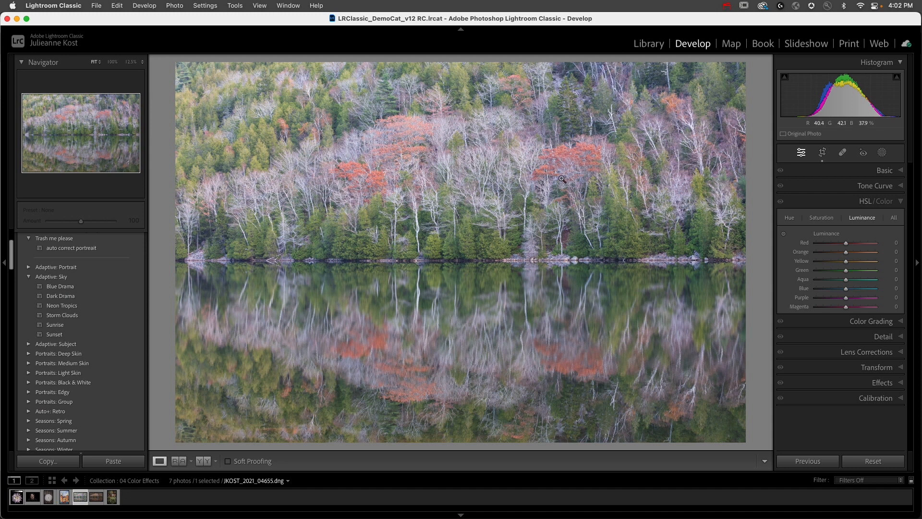
- Lower the hue of the red foliage on the hillside with the Targeted Adjustment tool
click(790, 219)
click(785, 235)
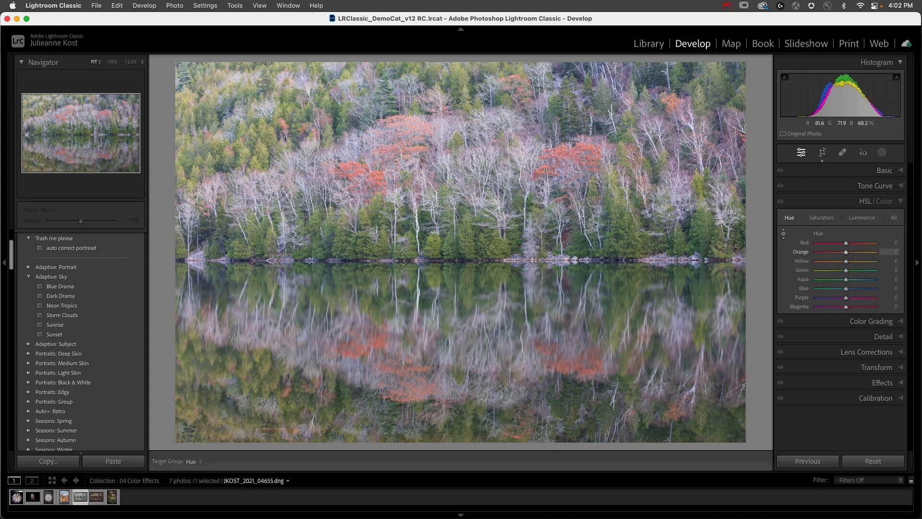
drag(408, 134, 408, 167)
drag(409, 166, 408, 168)
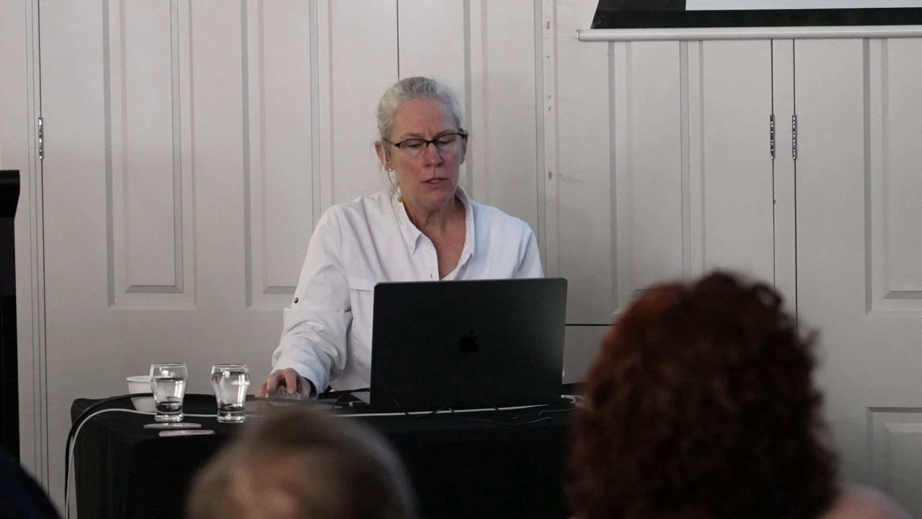
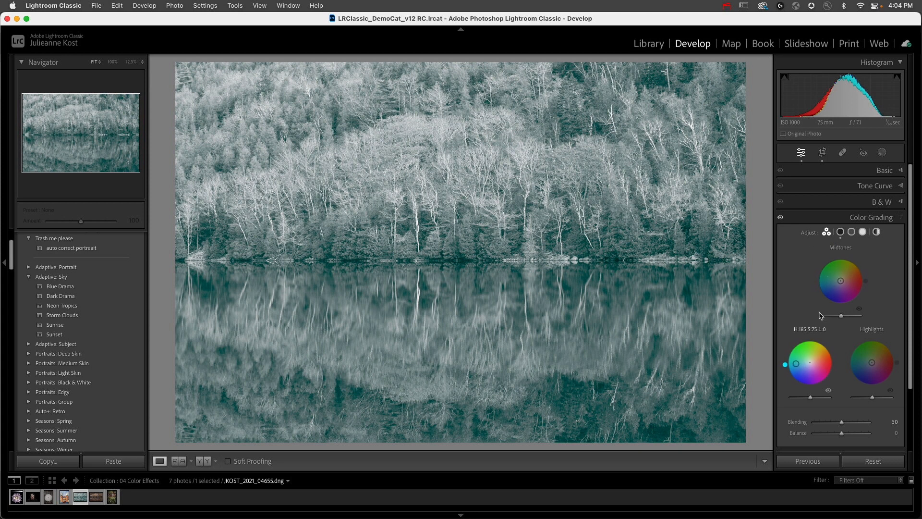
- Check the individual Shadows, Midtones and Highlights wheels in Color Grading and return to the three-way view
click(840, 232)
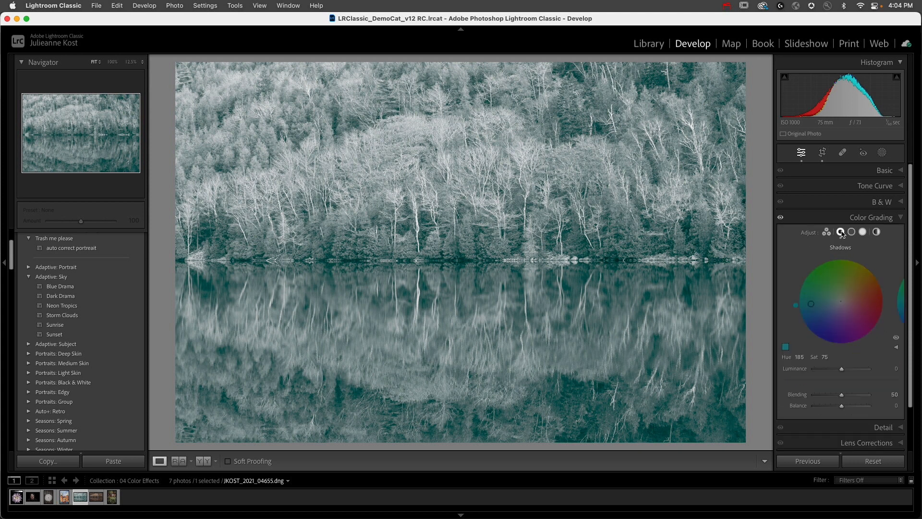
click(852, 232)
click(863, 232)
click(828, 233)
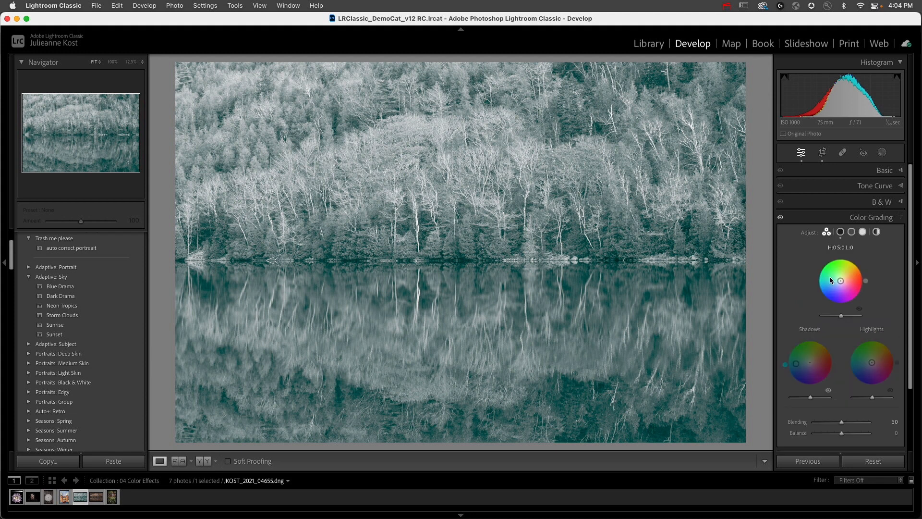
- Tint the black-and-white lake photo's shadows blue and its highlights orange at hue 43, saturation 100
mouse_move(797, 366)
mouse_down()
mouse_move(792, 381)
mouse_move(790, 367)
mouse_move(799, 381)
mouse_move(788, 374)
mouse_move(805, 371)
mouse_up()
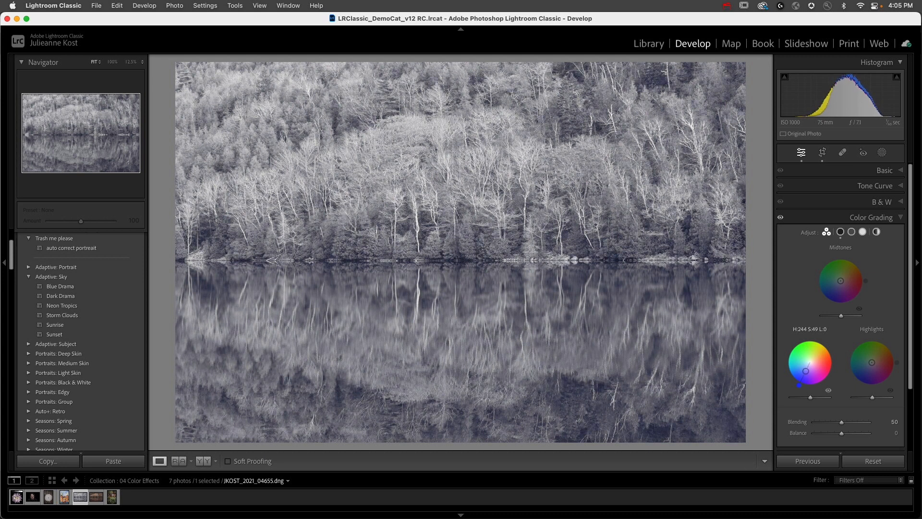
mouse_move(808, 369)
mouse_down()
mouse_move(797, 354)
mouse_move(810, 359)
mouse_move(819, 341)
mouse_move(822, 353)
mouse_move(802, 348)
mouse_move(794, 363)
mouse_move(800, 377)
mouse_up()
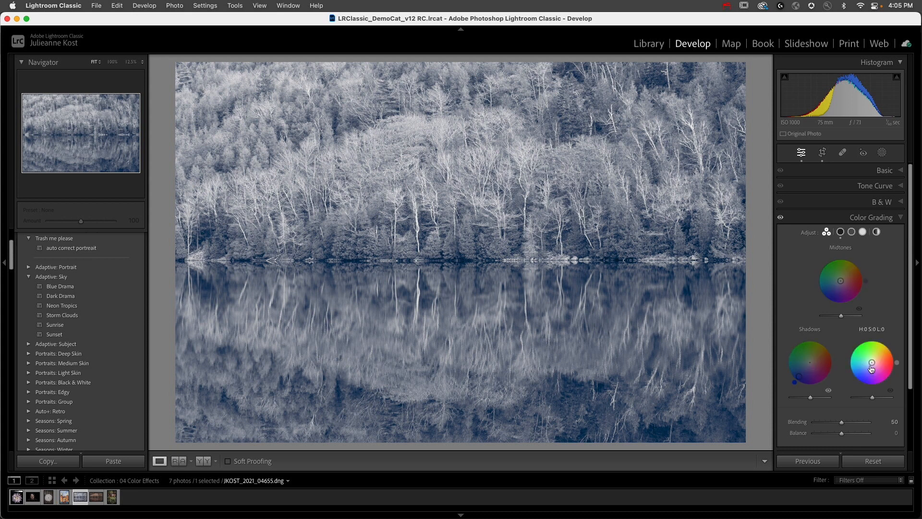
drag(872, 363, 883, 348)
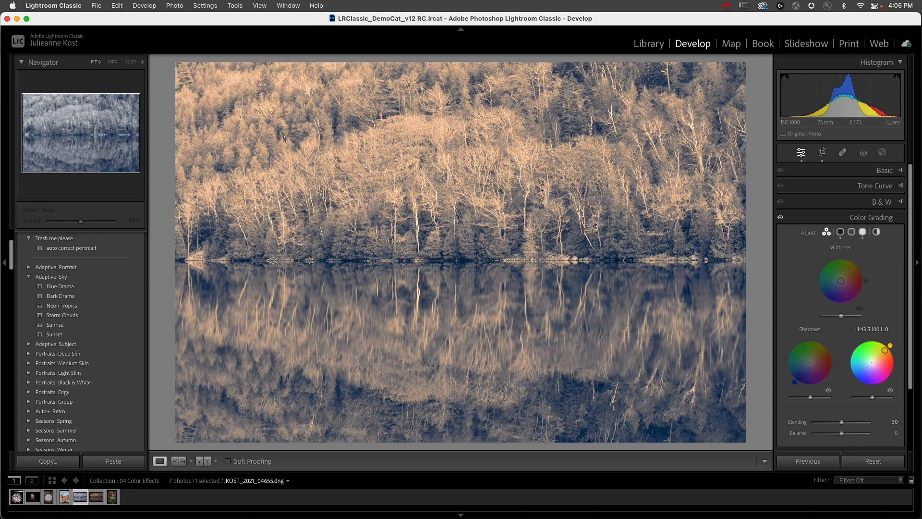
- Try the Color Grading Balance at -100 and +100 on the lake photo
scroll(826, 422, down, 1)
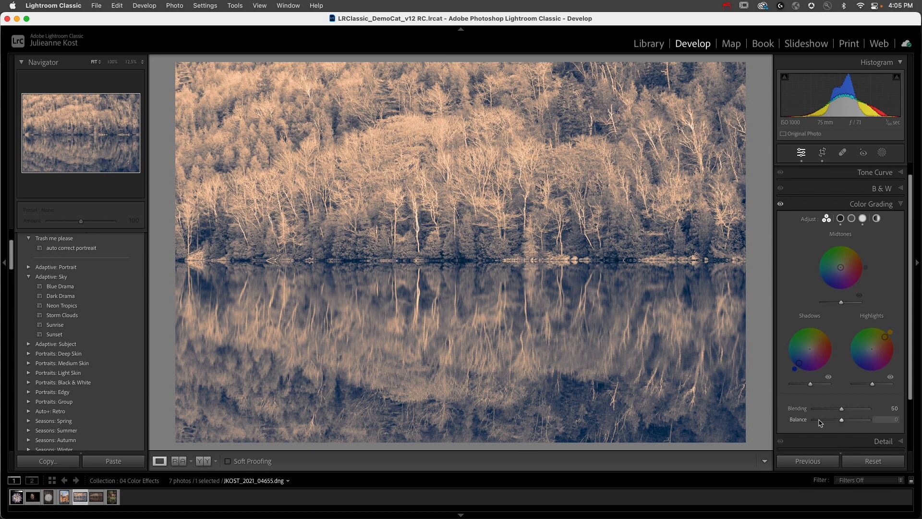
drag(843, 422, 811, 425)
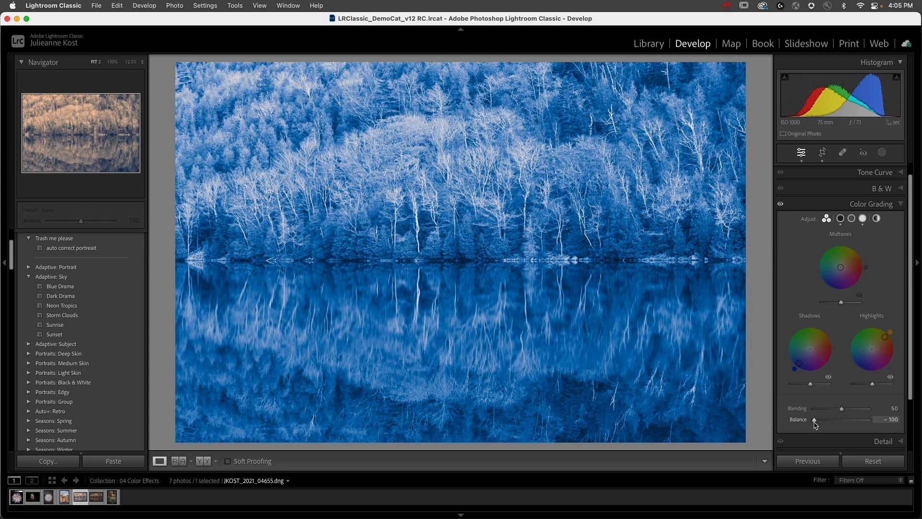
drag(816, 425, 880, 428)
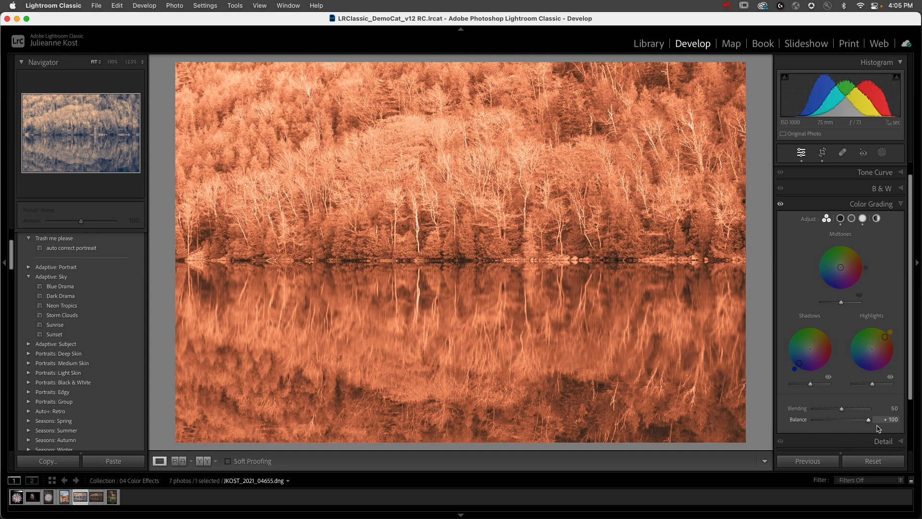
- Set Balance and Blending to 0 and tint the lake photo's midtones green at hue 93, saturation 100
drag(873, 428, 847, 428)
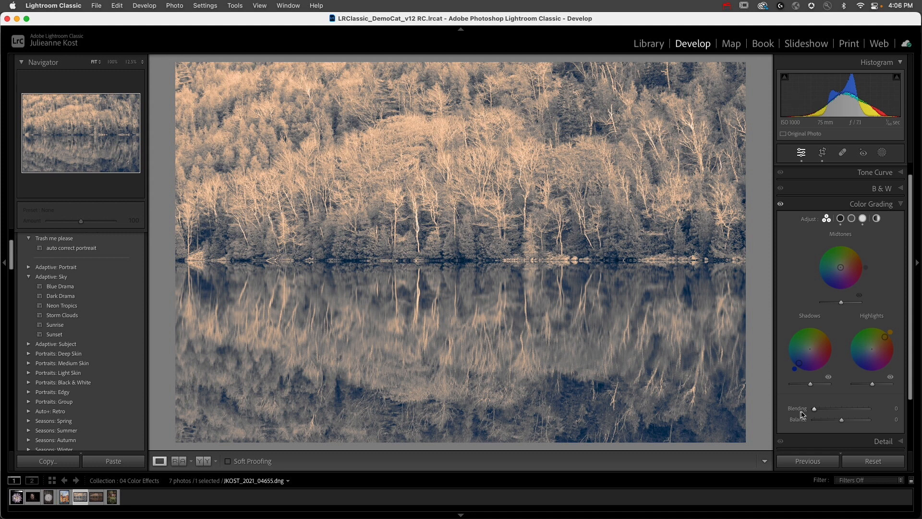
drag(840, 268, 839, 249)
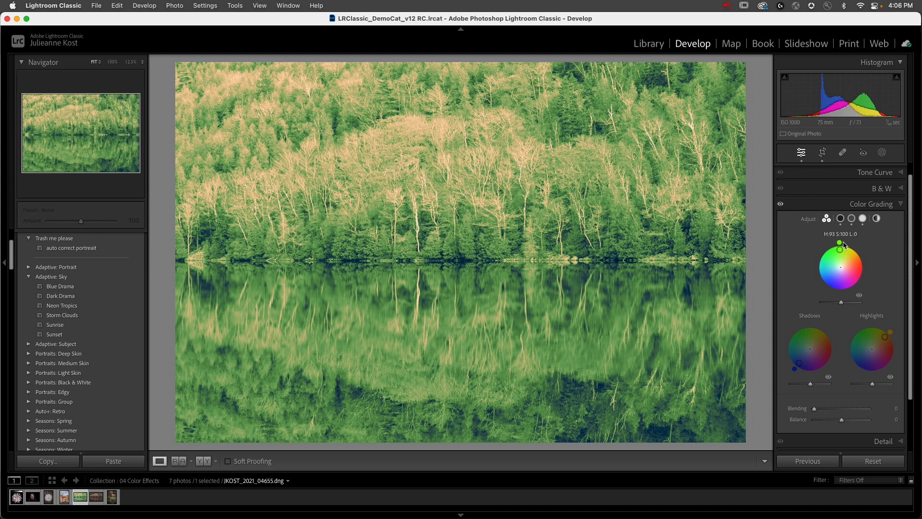
- Open the chrysanthemum photo and tint its shadows blue and its highlights yellow-orange at hue 47, saturation 100
key(Left)
key(Left)
key(Left)
key(Left)
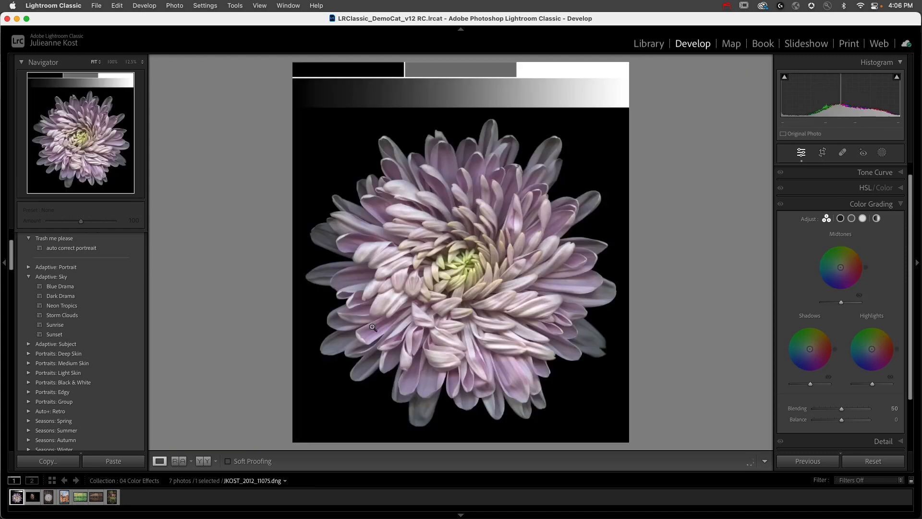
drag(811, 350, 799, 364)
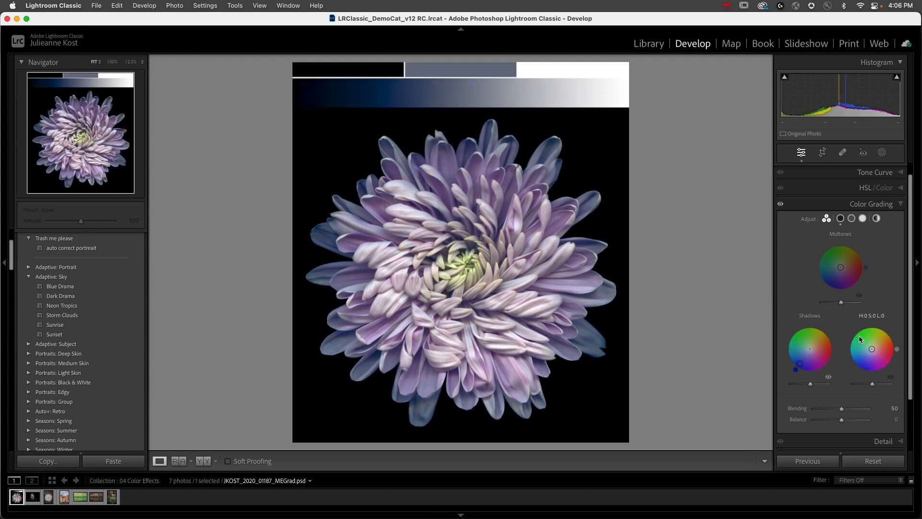
drag(871, 350, 883, 336)
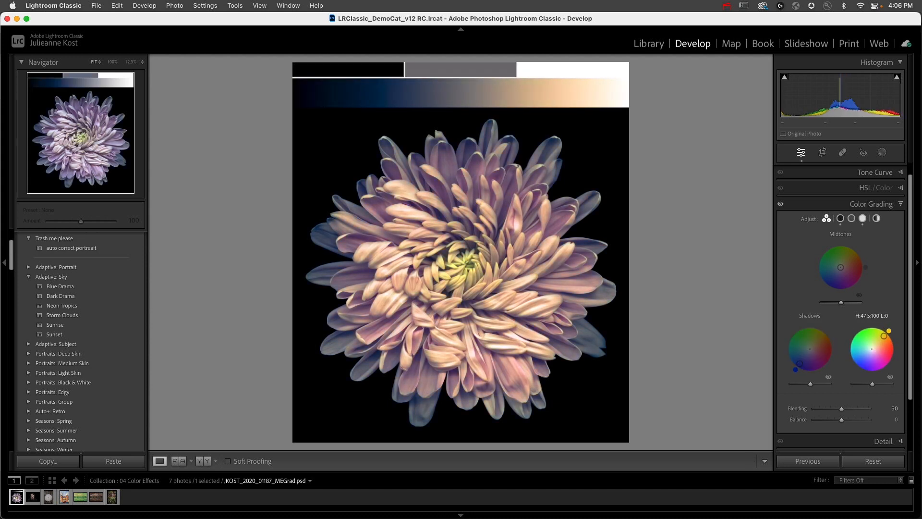
click(360, 183)
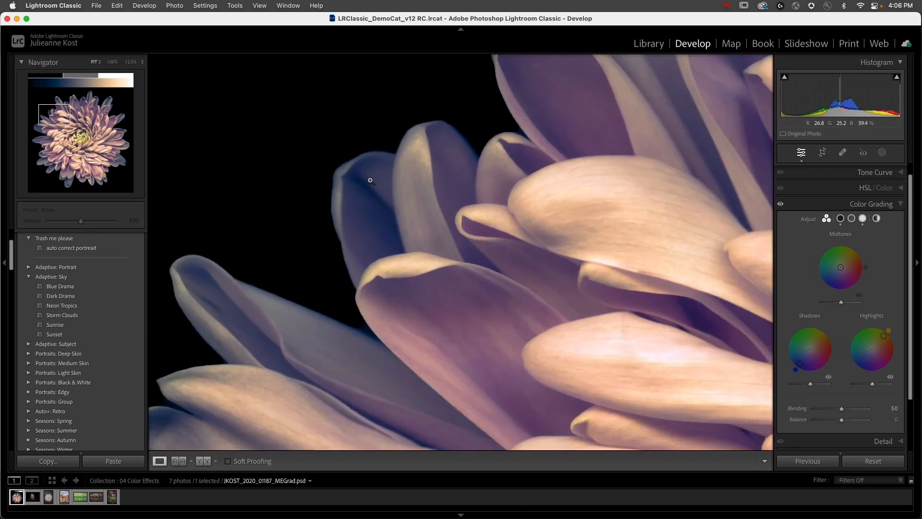
click(370, 180)
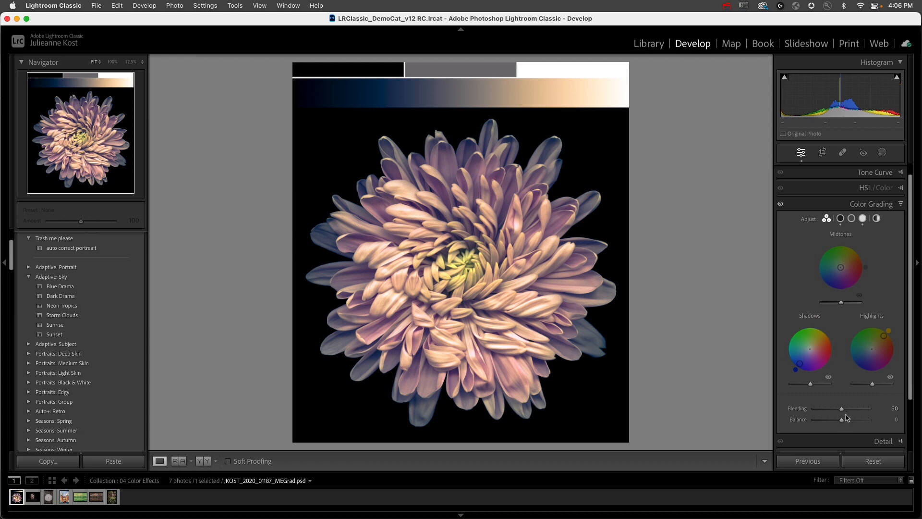
- Try Balance at -100 and +34 on the chrysanthemum photo and reset it to 0
drag(842, 420, 797, 427)
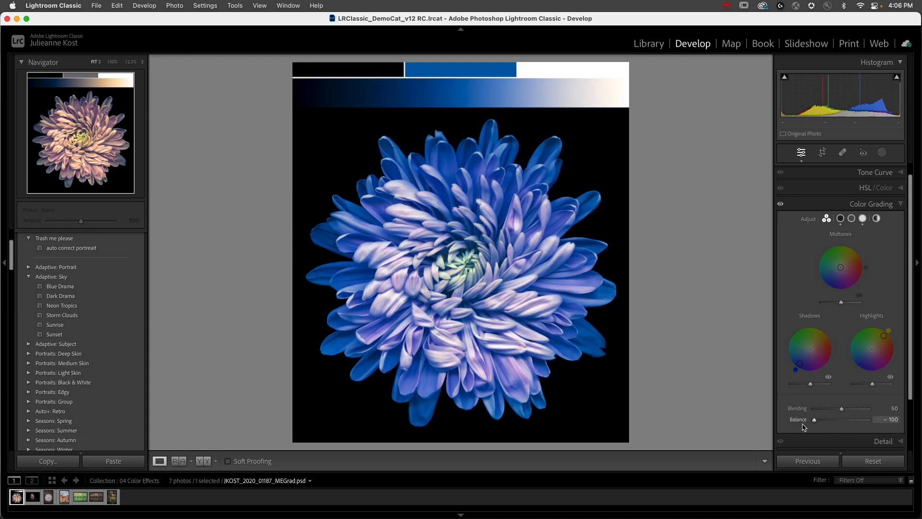
drag(805, 427, 852, 432)
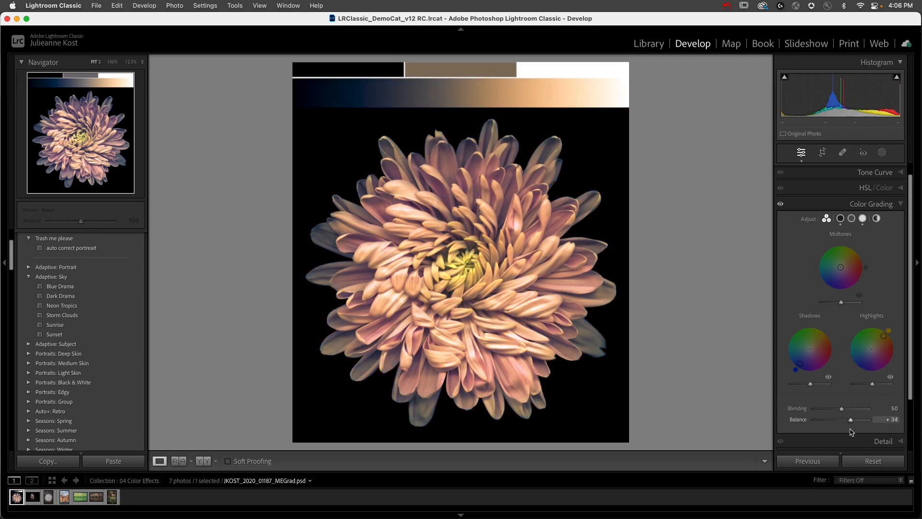
double_click(848, 420)
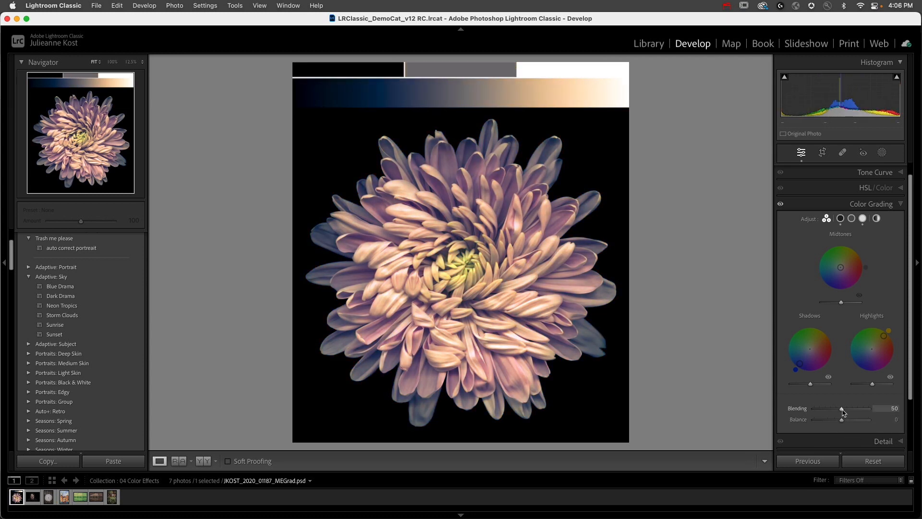
- Try Blending at 0 and 100 on the chrysanthemum photo and reset it to 50
drag(842, 409, 797, 410)
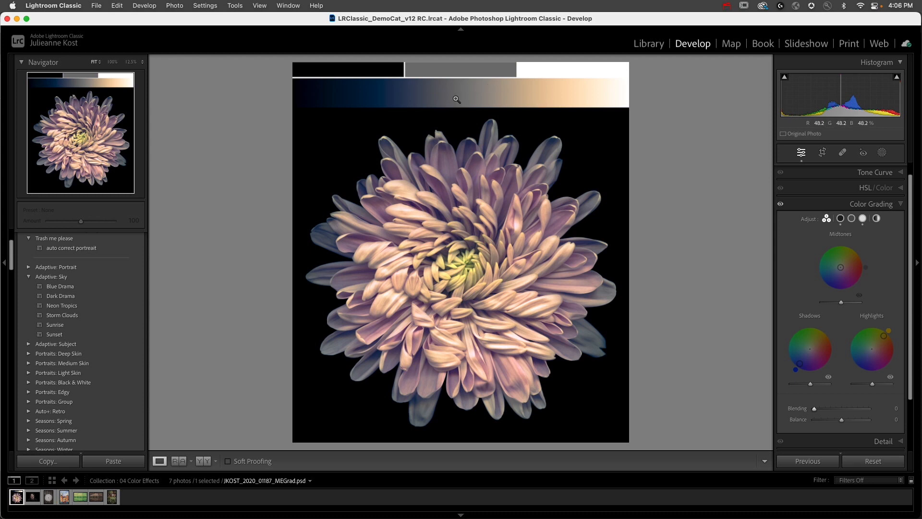
drag(815, 409, 904, 409)
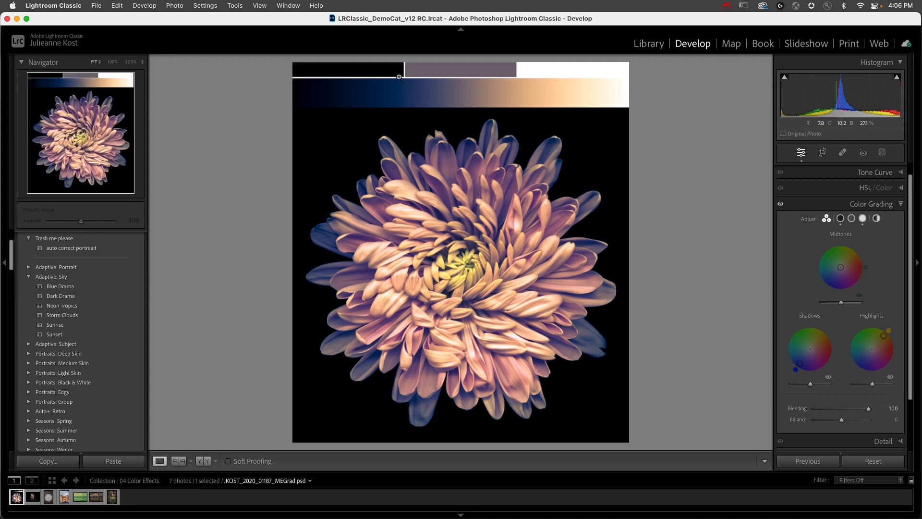
double_click(797, 408)
- Tint the chrysanthemum's midtones green and compare Blending at 0 and at its maximum
drag(844, 258, 841, 243)
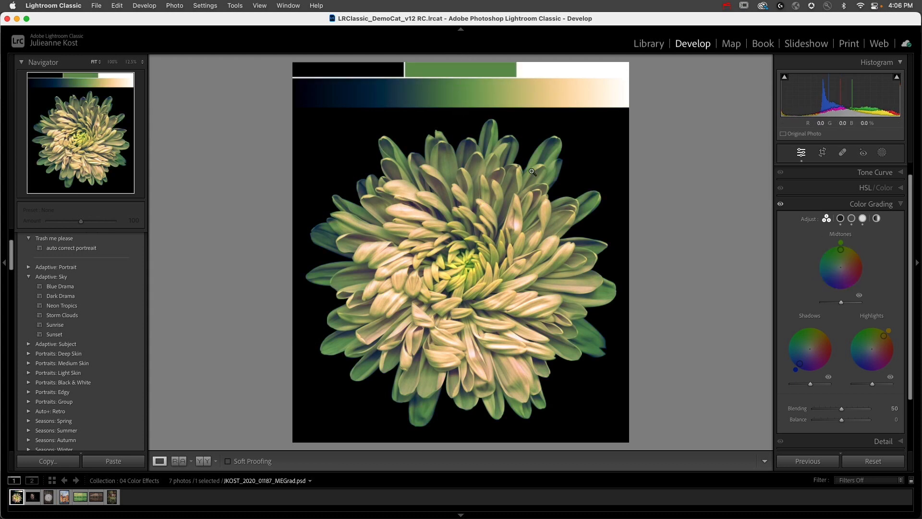
drag(842, 409, 752, 412)
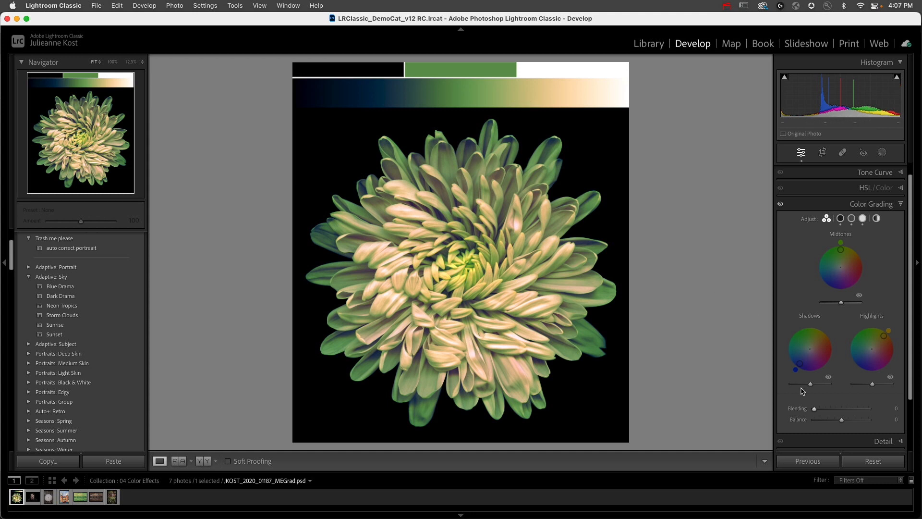
drag(815, 410, 921, 420)
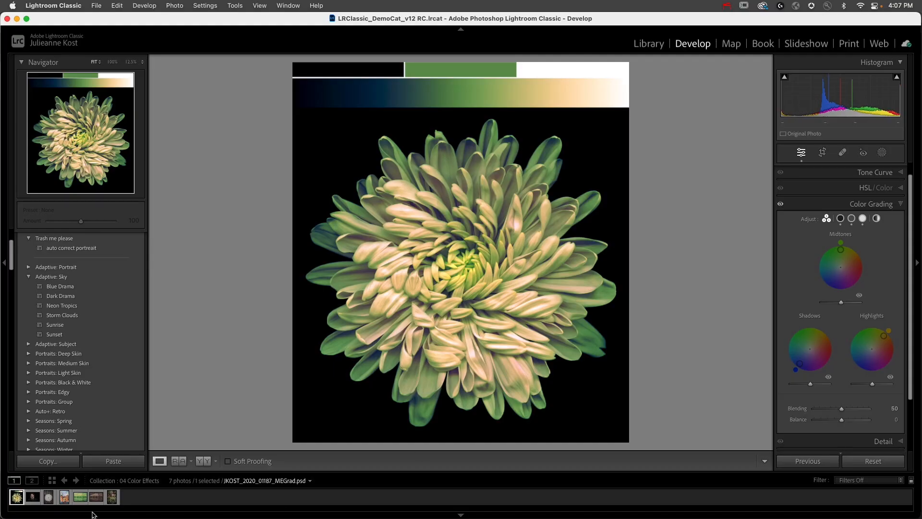
- Regrade the lake photo with muted red shadows, a muted orange midtone tint and no highlight tint
click(80, 497)
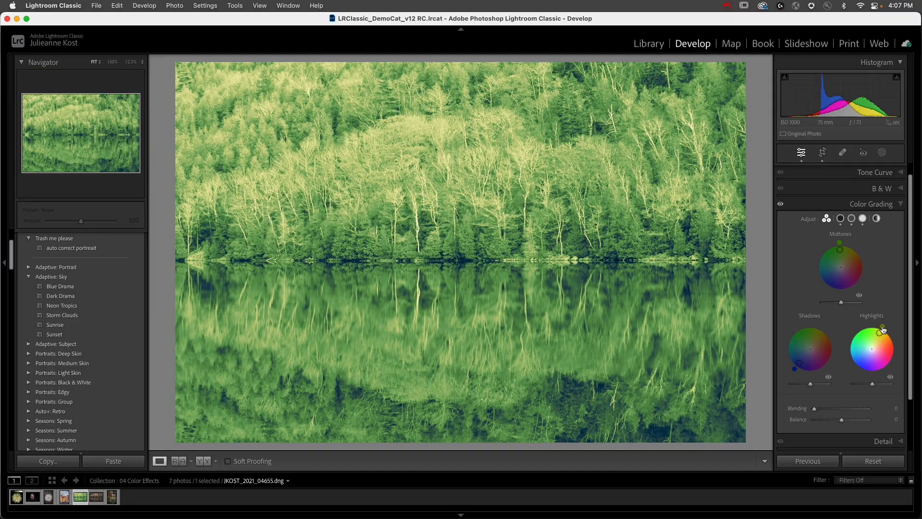
double_click(872, 344)
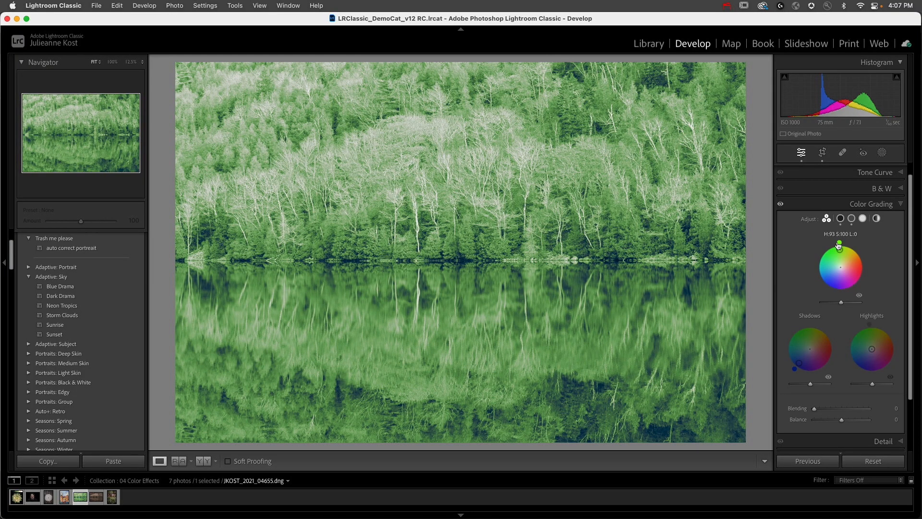
drag(799, 363, 827, 344)
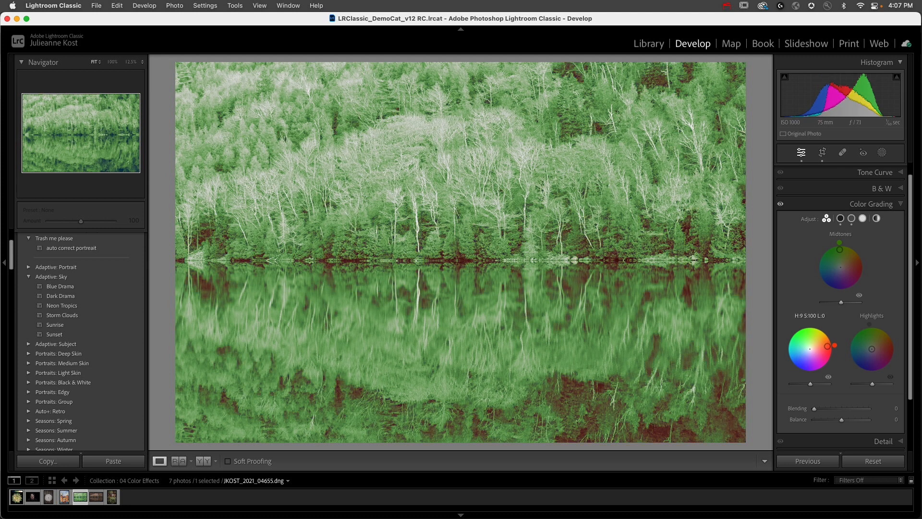
drag(840, 249, 860, 255)
drag(850, 260, 845, 263)
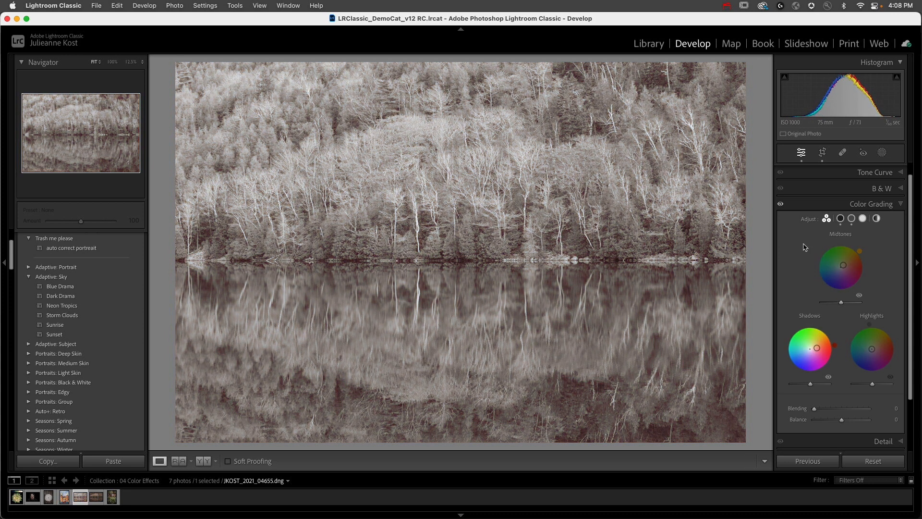
- Apply Auto tone to the lake photo, set Highlights to -100 and Shadows to +100, and lower Exposure slightly
scroll(849, 212, up, 1)
click(856, 172)
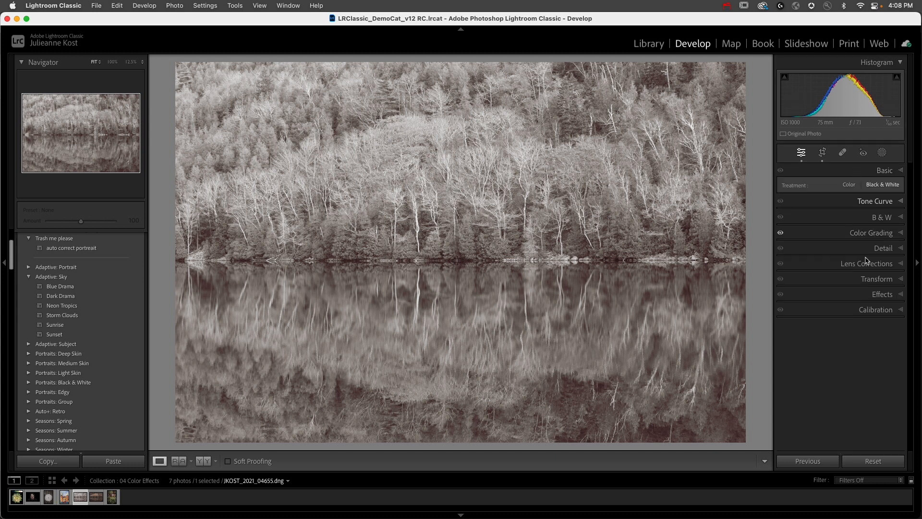
click(889, 256)
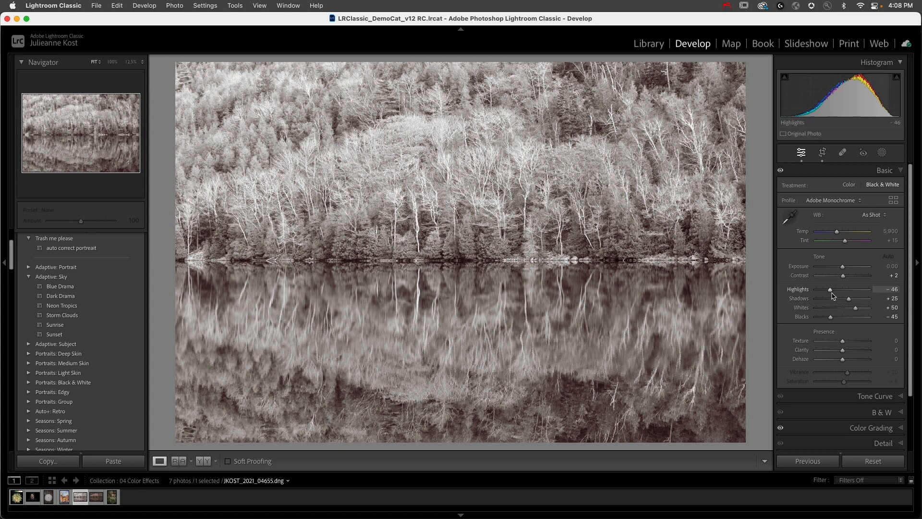
drag(831, 289, 870, 298)
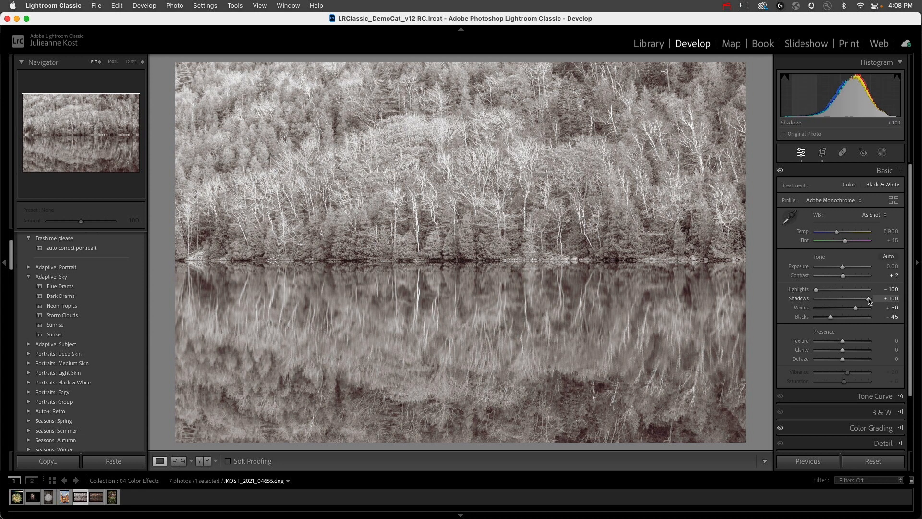
drag(843, 267, 838, 268)
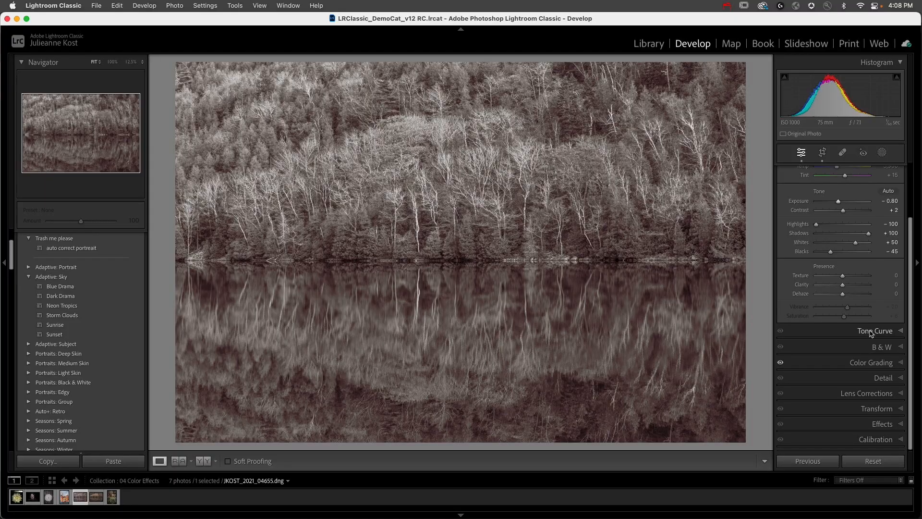
- Try an S-shaped Tone Curve with points at 84/67 and 177/195 and reset the curve to Linear
click(871, 331)
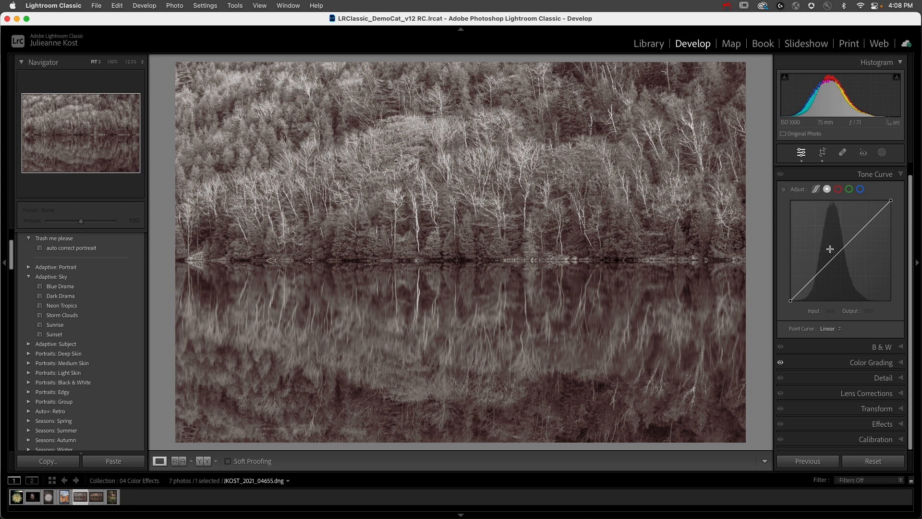
drag(821, 267, 824, 274)
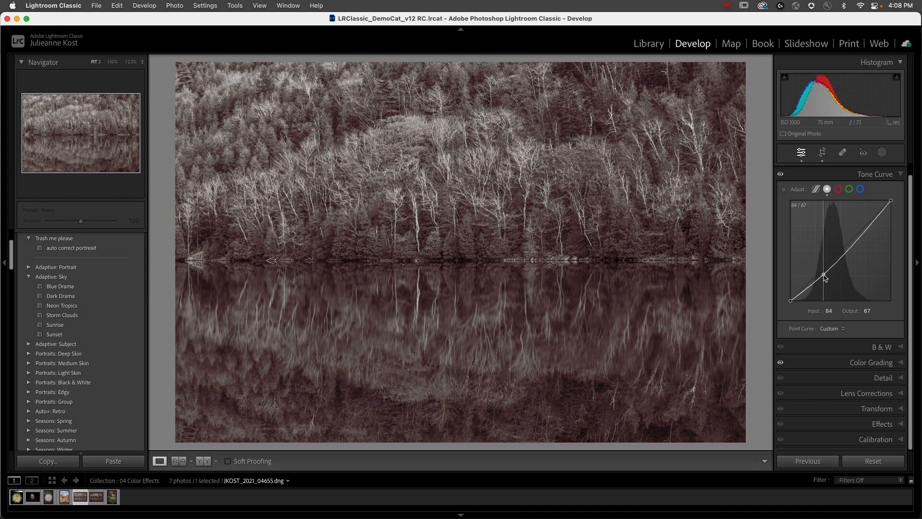
drag(866, 231, 861, 215)
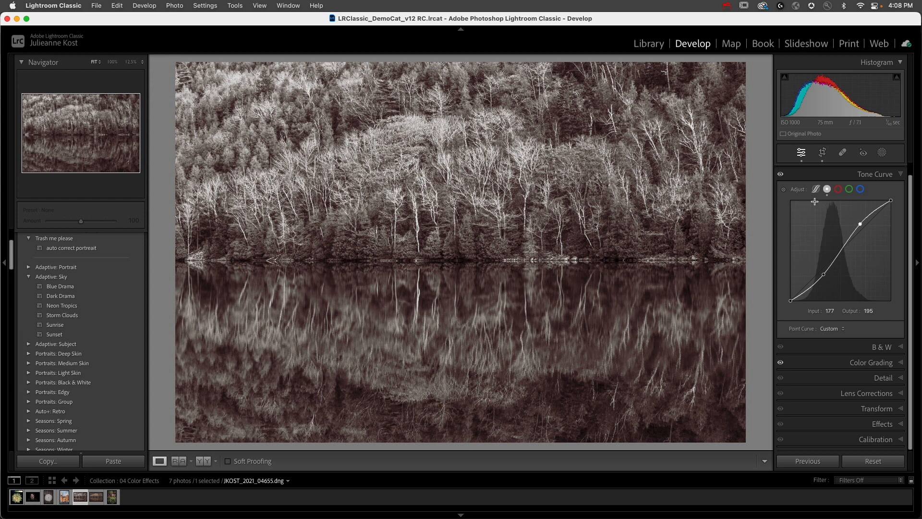
double_click(804, 190)
- Try lowering the lake photo's blue channel in the Tone Curve and undo the change
click(839, 190)
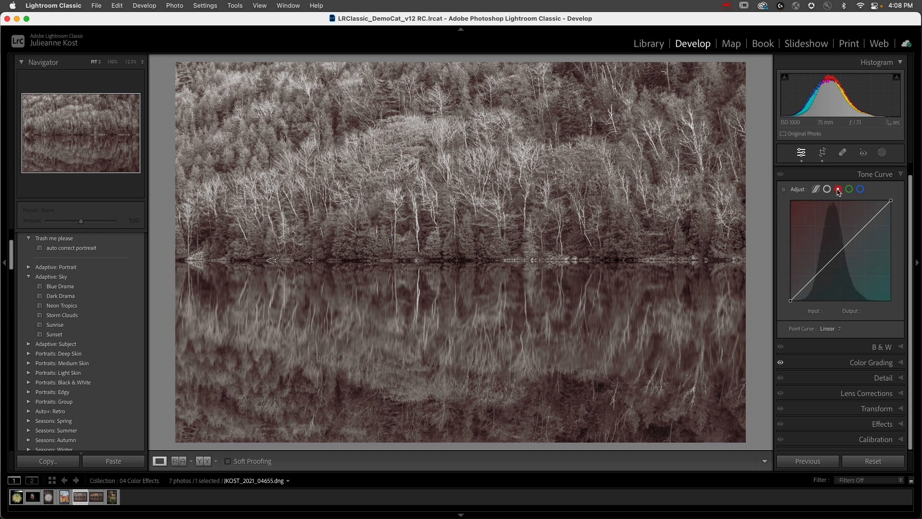
click(850, 190)
click(861, 190)
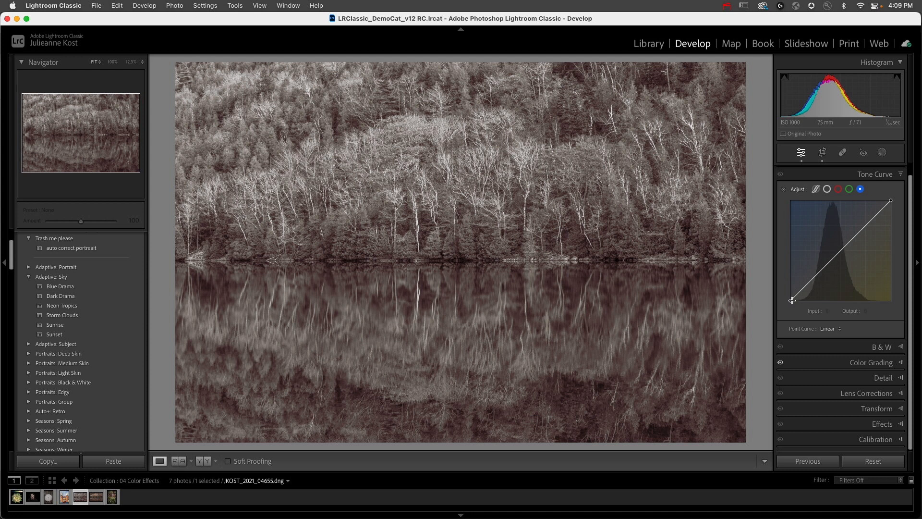
mouse_move(793, 305)
mouse_down()
mouse_move(793, 285)
mouse_move(793, 299)
mouse_up()
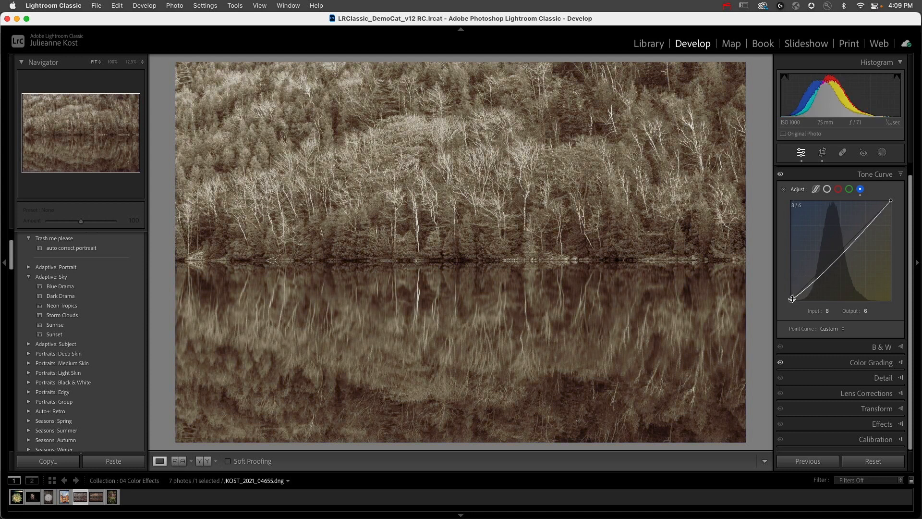
key(cmd+z)
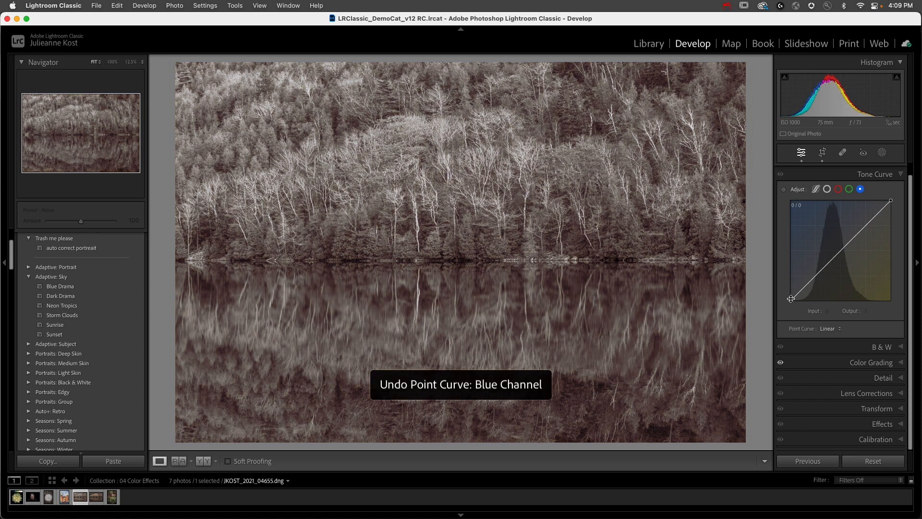
- Try raising the blue channel's Tone Curve midtones to a point at 111/143 and reset that channel to Linear
drag(791, 299, 780, 330)
mouse_move(840, 250)
mouse_down()
mouse_move(836, 236)
mouse_move(837, 267)
mouse_move(834, 244)
mouse_up()
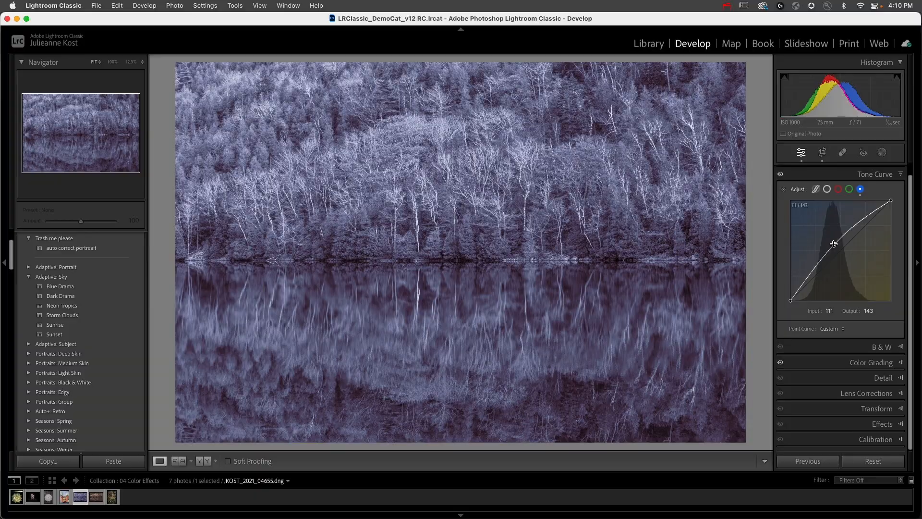
double_click(834, 244)
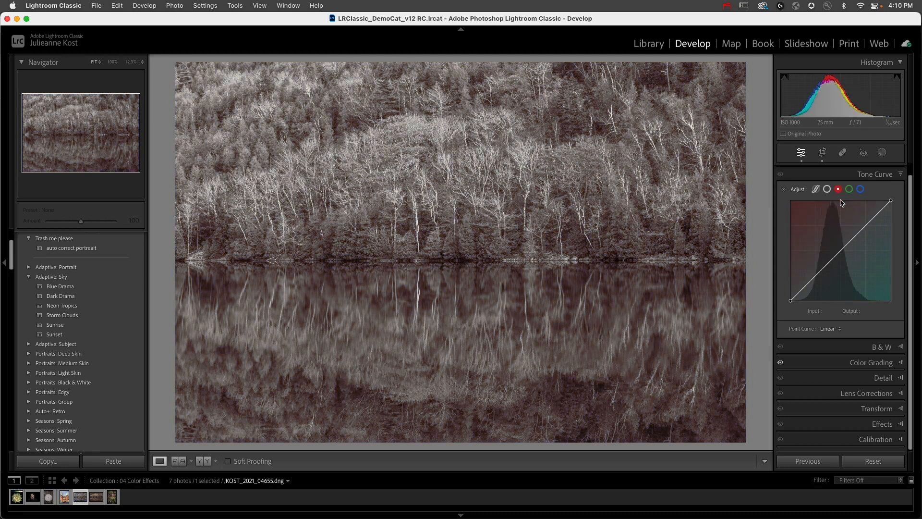
- Tint the lake photo magenta with custom red, green and blue channel curves, including a blue point at 65/99
drag(840, 253, 844, 275)
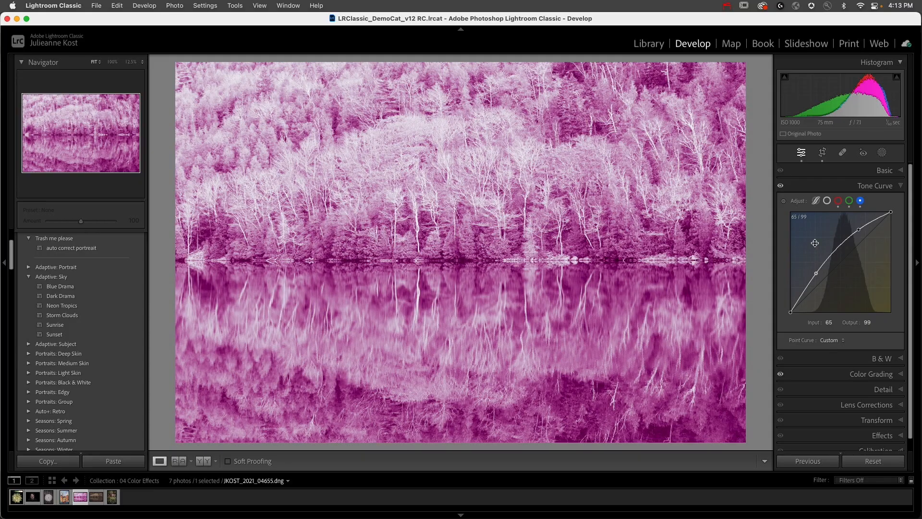
double_click(797, 205)
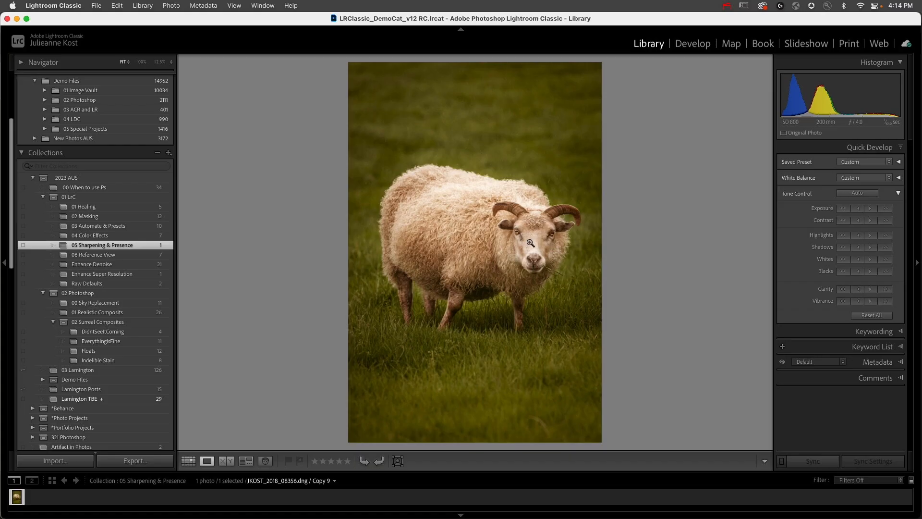
- Open the sheep photo for developing at 100% on its face, and keep Modern 03 as its profile
click(531, 243)
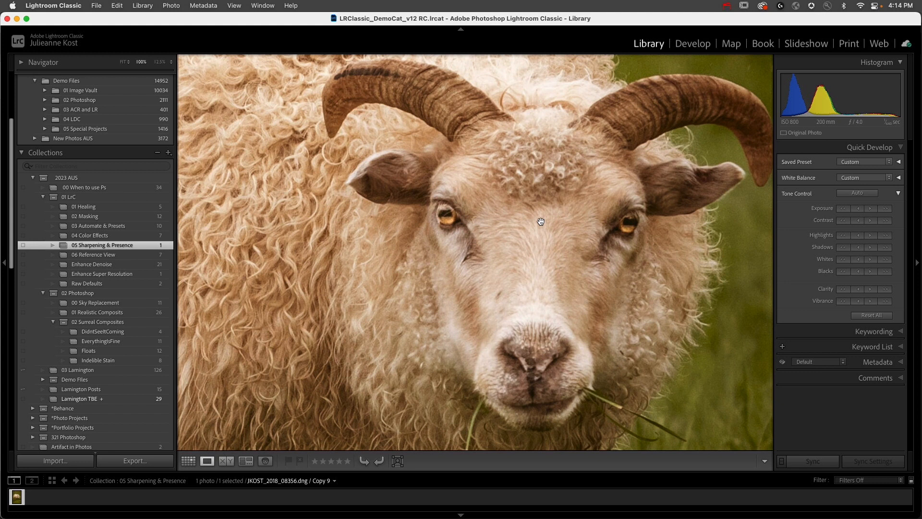
drag(554, 209, 518, 196)
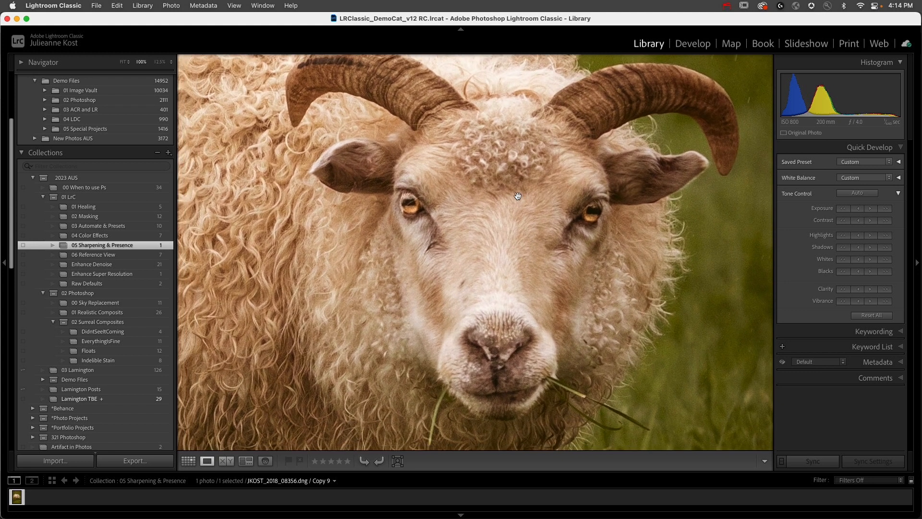
key(d)
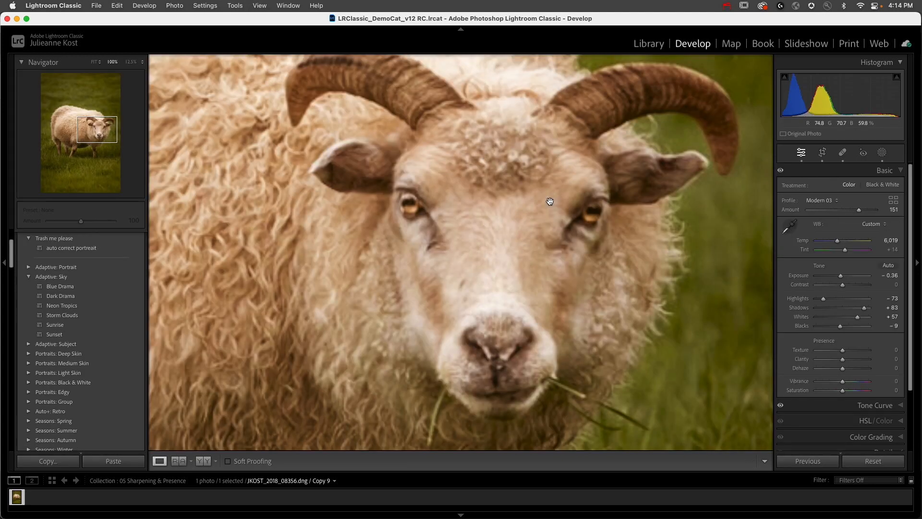
click(835, 202)
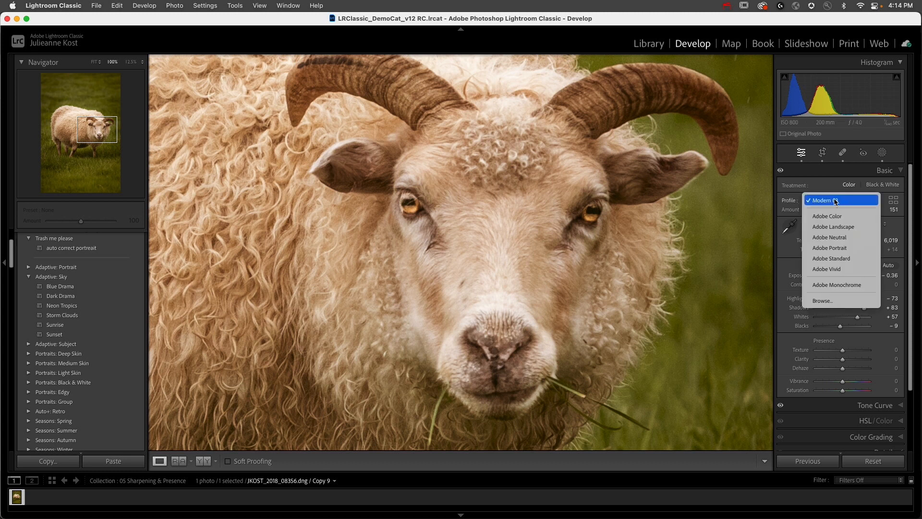
click(841, 201)
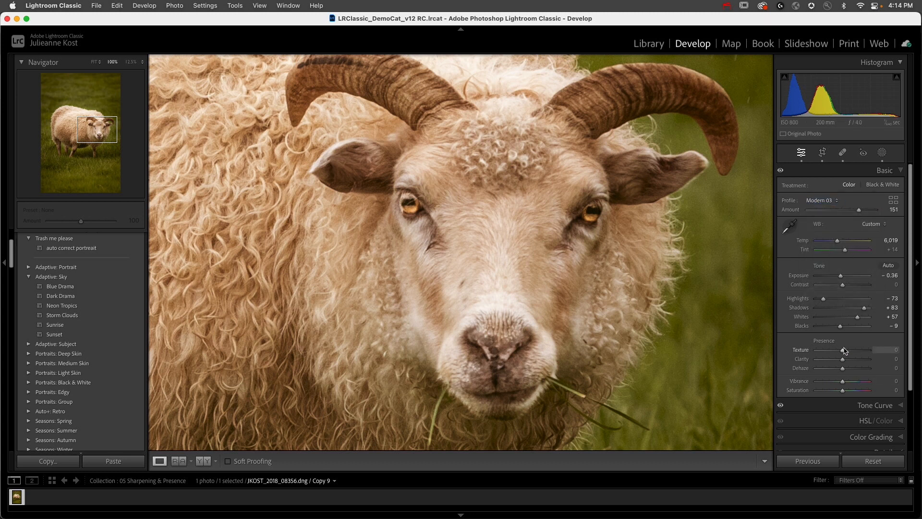
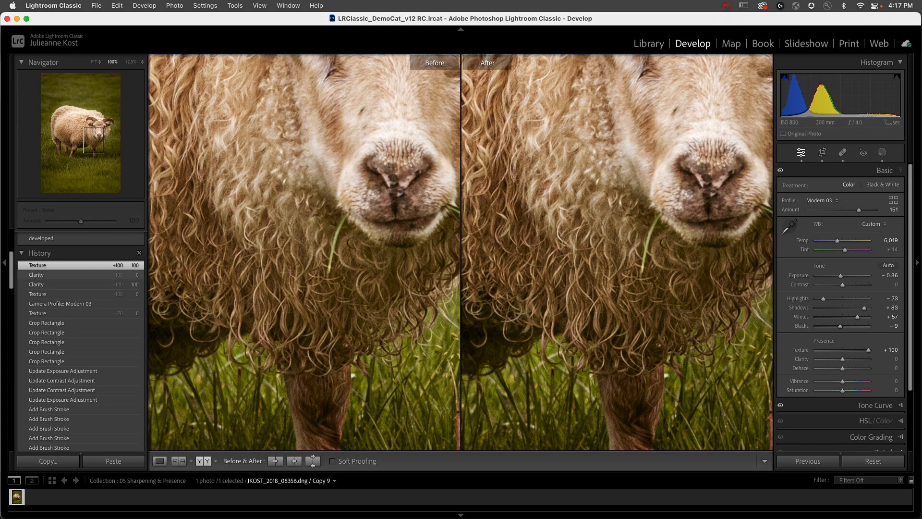
- Use the Clarity +100 history state as the Before version of the sheep photo
drag(78, 285, 235, 257)
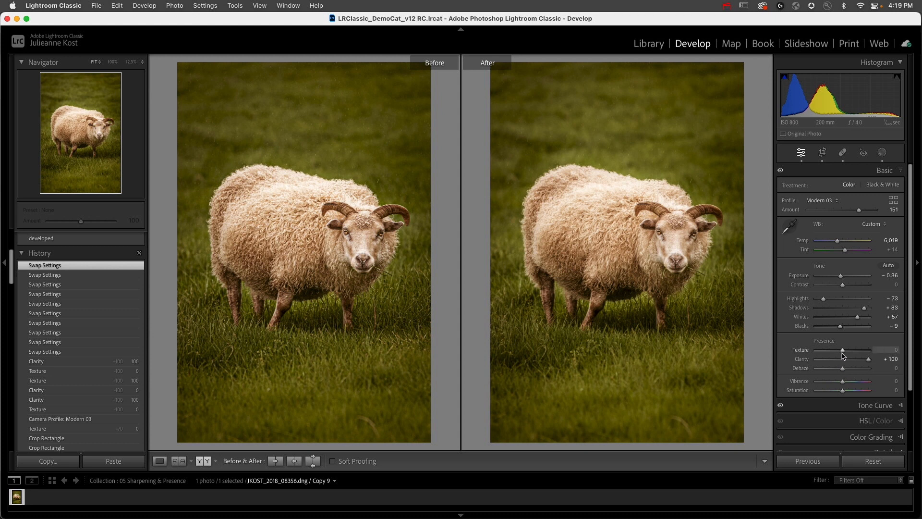
- Reset the sheep photo's Clarity, try Texture at −100 and Clarity at −9, and reset both values
double_click(868, 360)
drag(842, 350, 779, 338)
double_click(800, 350)
mouse_move(845, 361)
mouse_down()
mouse_move(901, 367)
mouse_move(788, 365)
mouse_move(902, 369)
mouse_move(793, 360)
mouse_move(839, 364)
mouse_up()
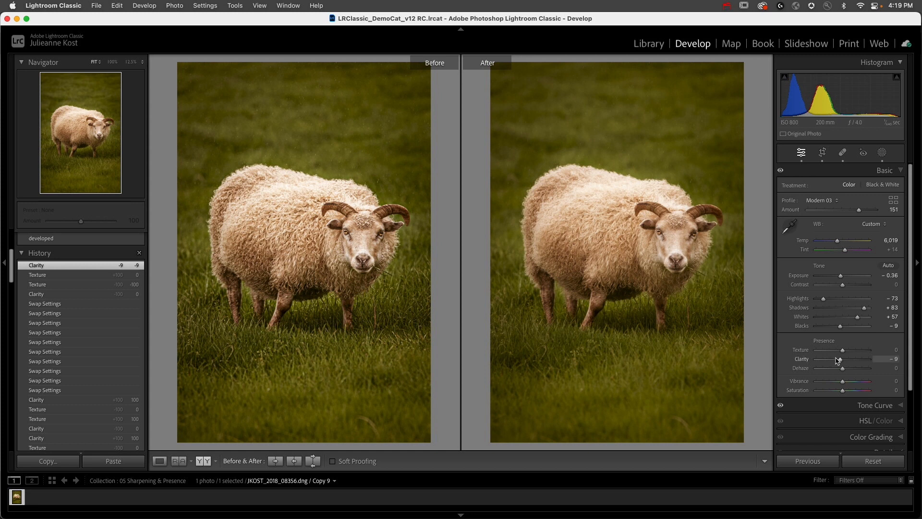
double_click(842, 361)
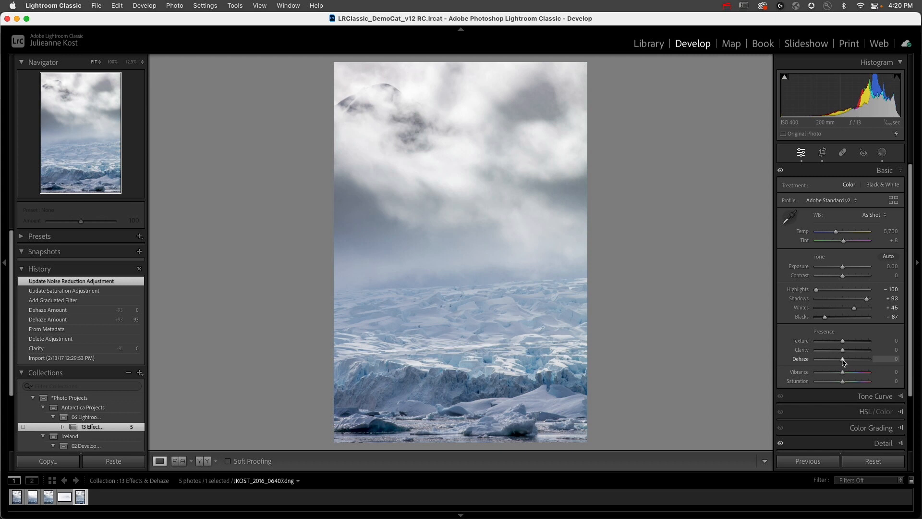
- Set the Antarctic ice photo's Dehaze to +28, its profile to Adobe Color and its Saturation to −67
mouse_move(844, 361)
mouse_down()
mouse_move(857, 362)
mouse_move(817, 364)
mouse_move(851, 359)
mouse_up()
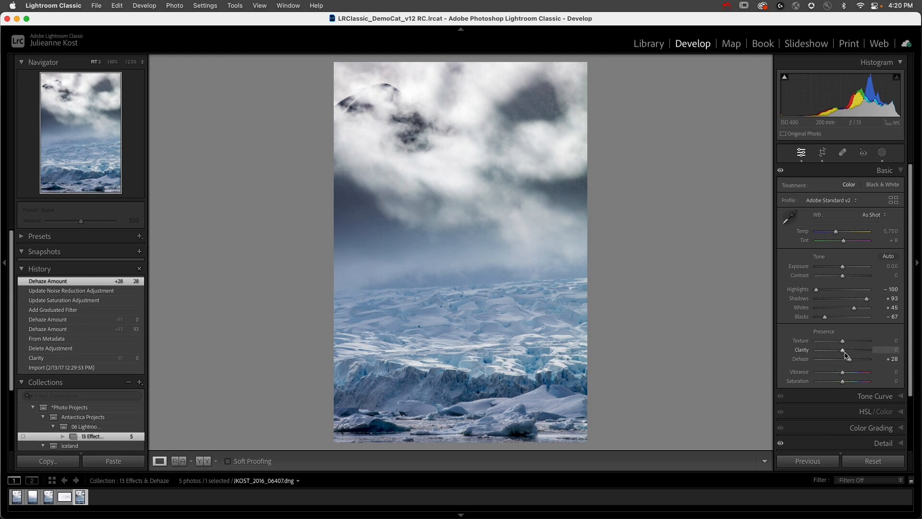
drag(845, 381, 830, 381)
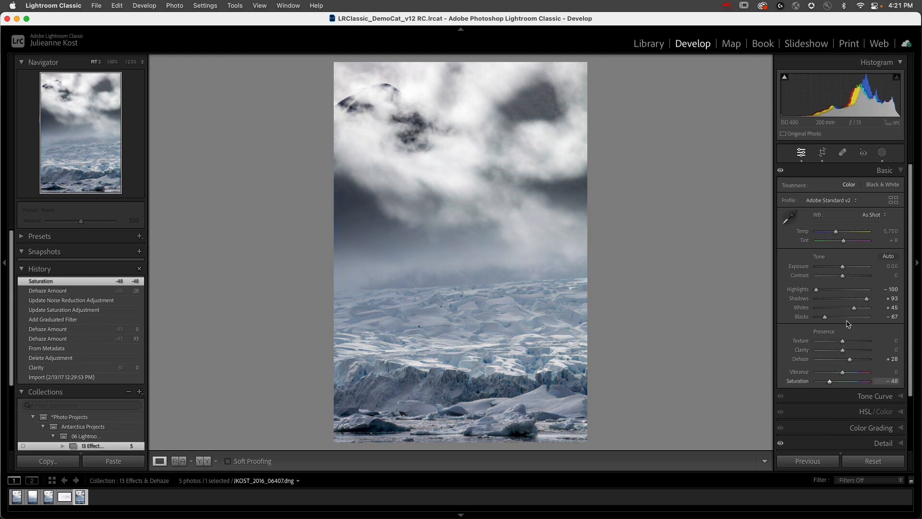
click(827, 198)
click(836, 156)
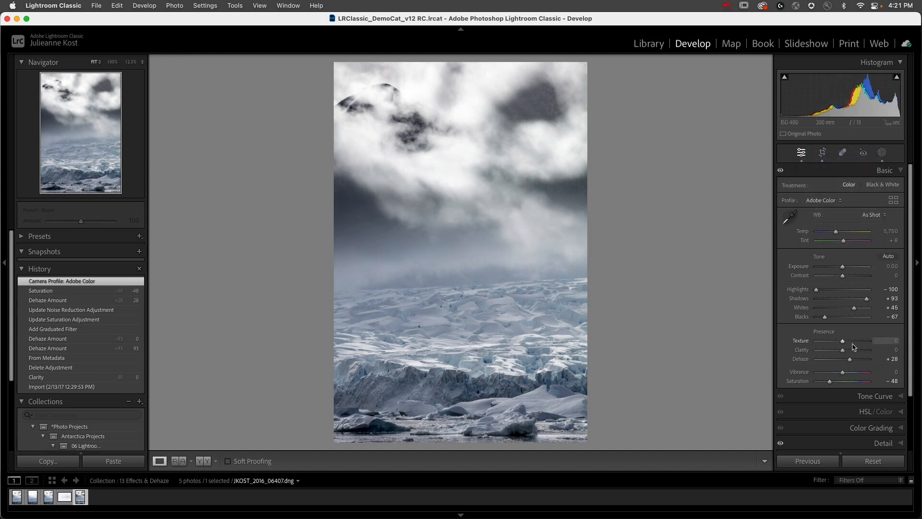
drag(831, 384, 826, 383)
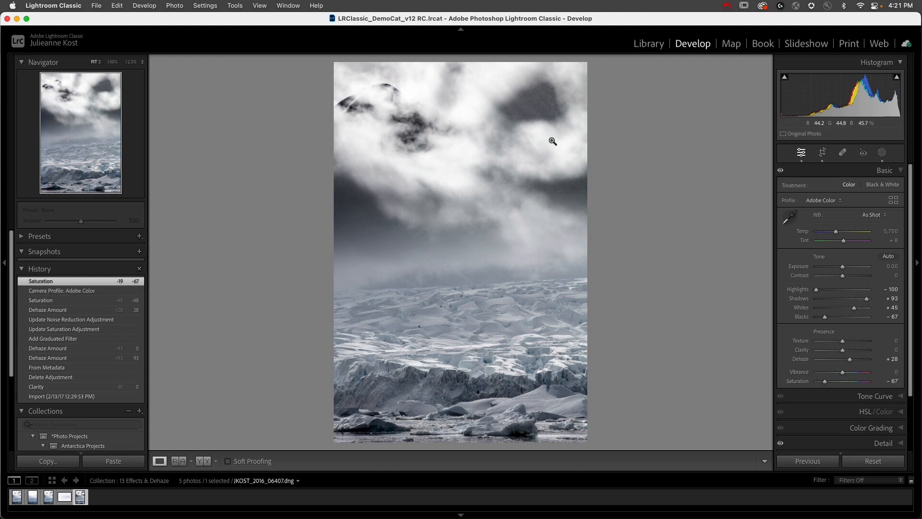
- Examine the noise in the ice photo's dark clouds at 100% and show the Detail settings
click(364, 185)
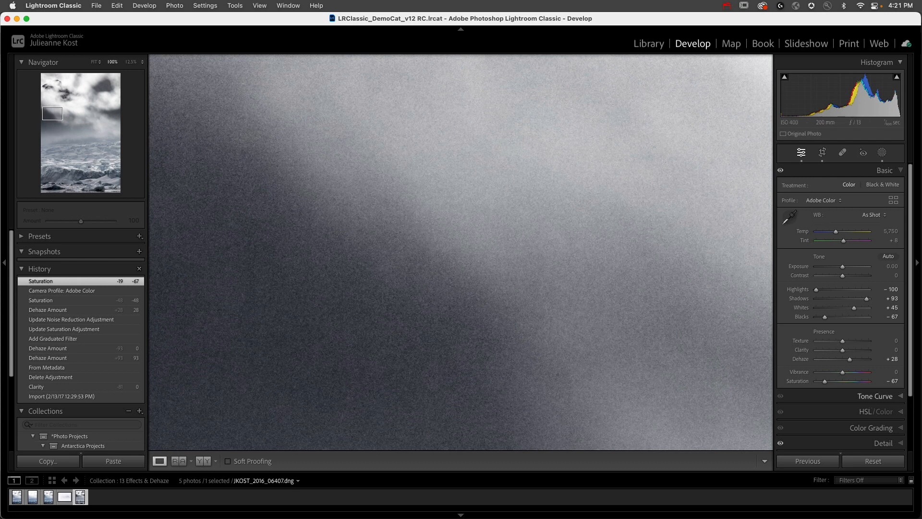
scroll(872, 404, down, 3)
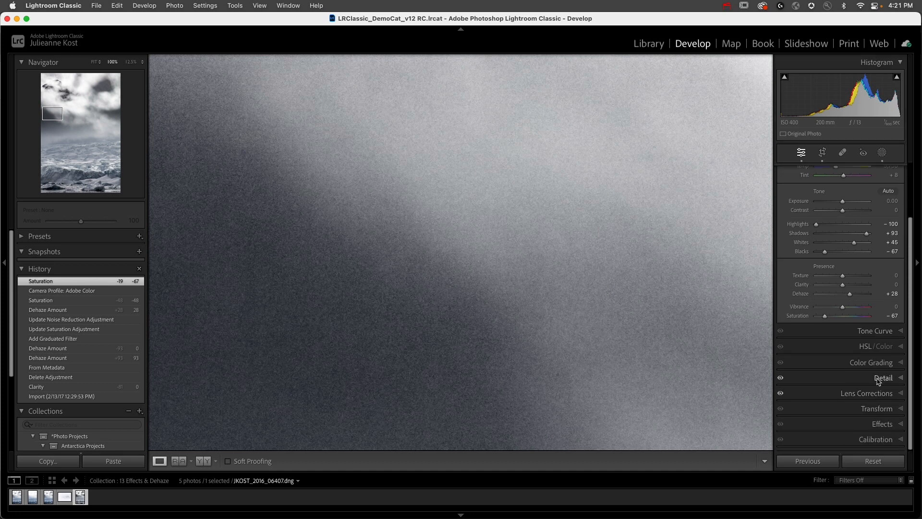
click(879, 378)
scroll(842, 352, down, 10)
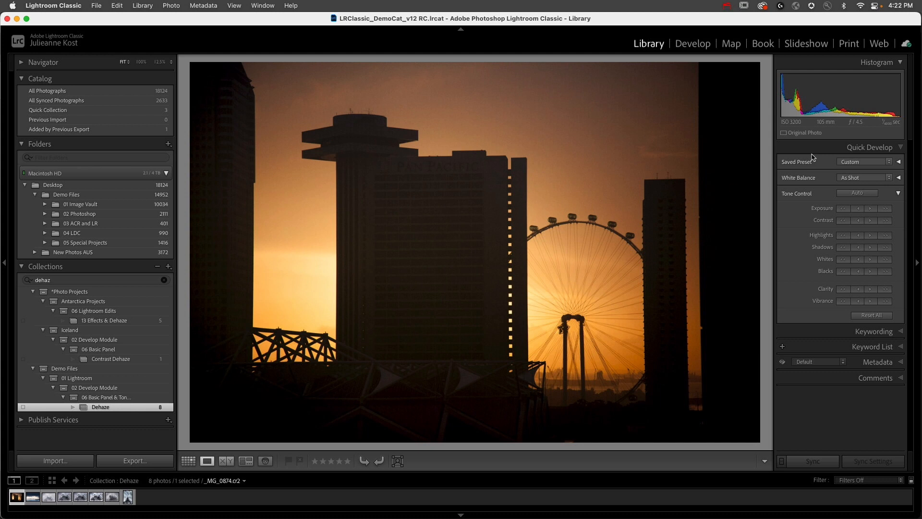
- Open the sunset skyline photo for developing and add a linear gradient mask fading from the sky down over the Ferris wheel
key(d)
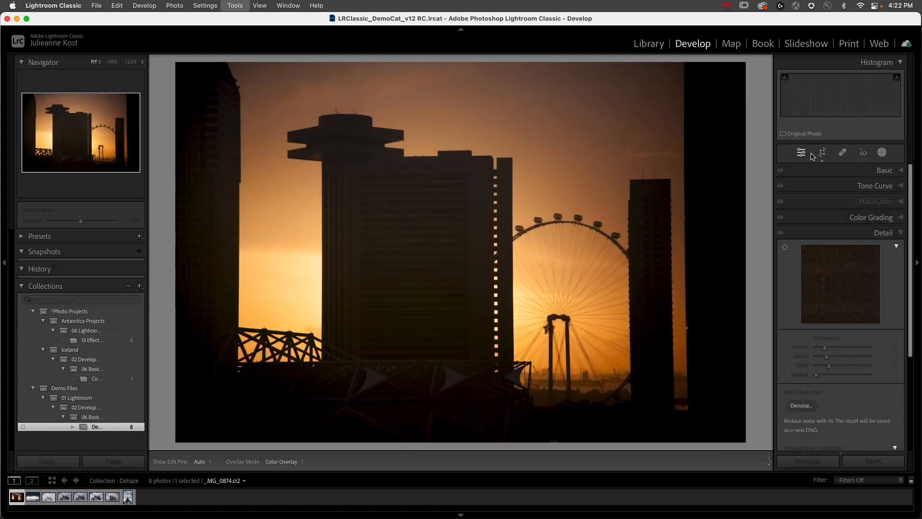
click(882, 152)
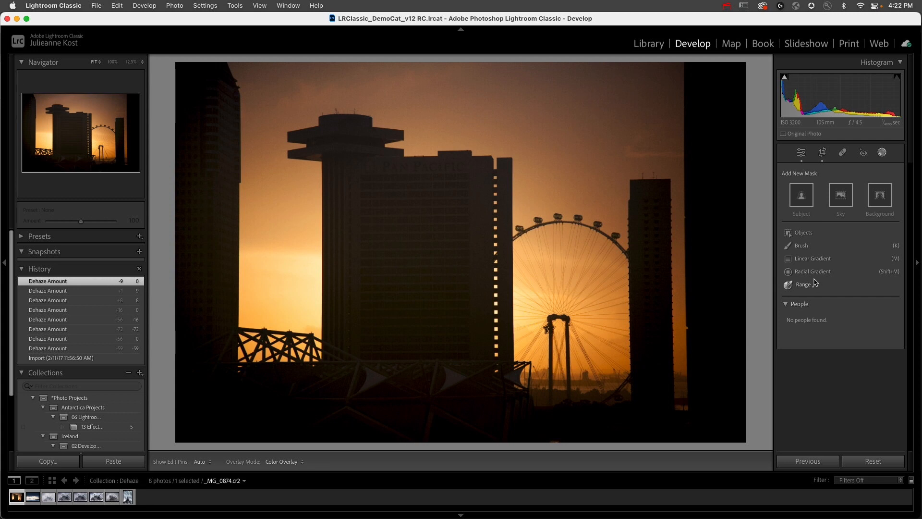
click(811, 262)
drag(548, 160, 535, 330)
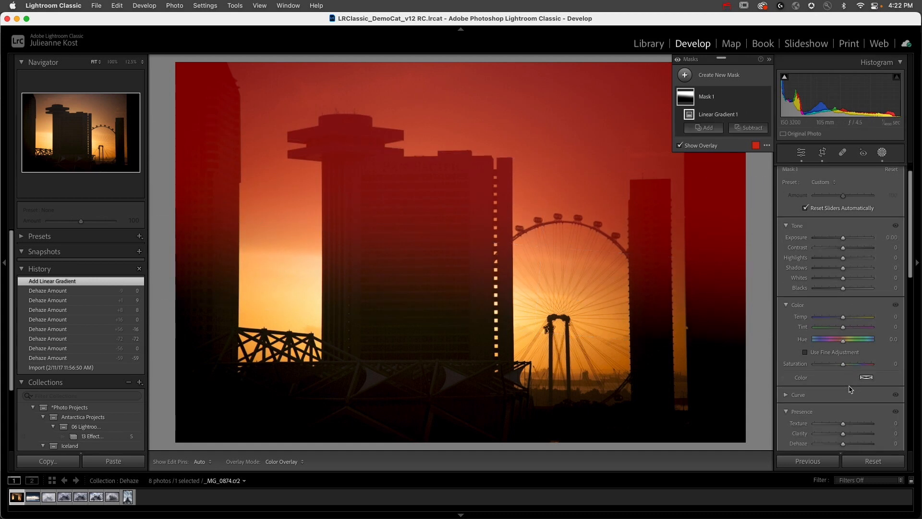
- Set the linear gradient mask's Dehaze to 55 and move the gradient lower over the Ferris wheel
scroll(850, 384, down, 3)
mouse_move(843, 382)
mouse_down()
mouse_move(819, 382)
mouse_move(861, 383)
mouse_up()
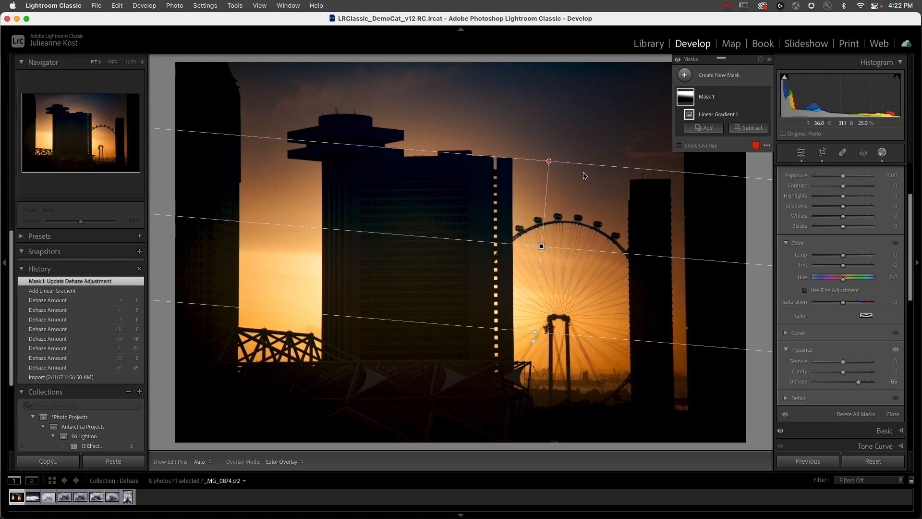
drag(542, 246, 534, 287)
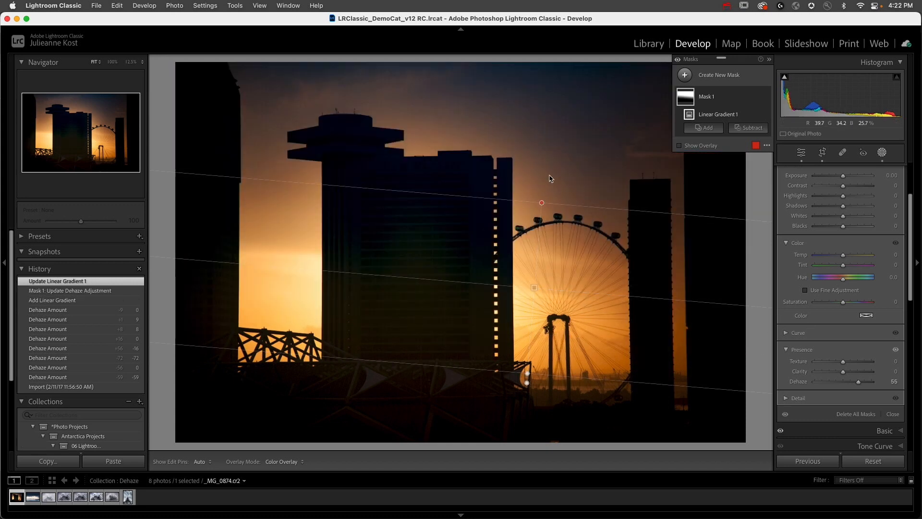
- Set the gradient mask's Noise to 61 and its Saturation to about −37 while checking the sky at 100%
click(526, 133)
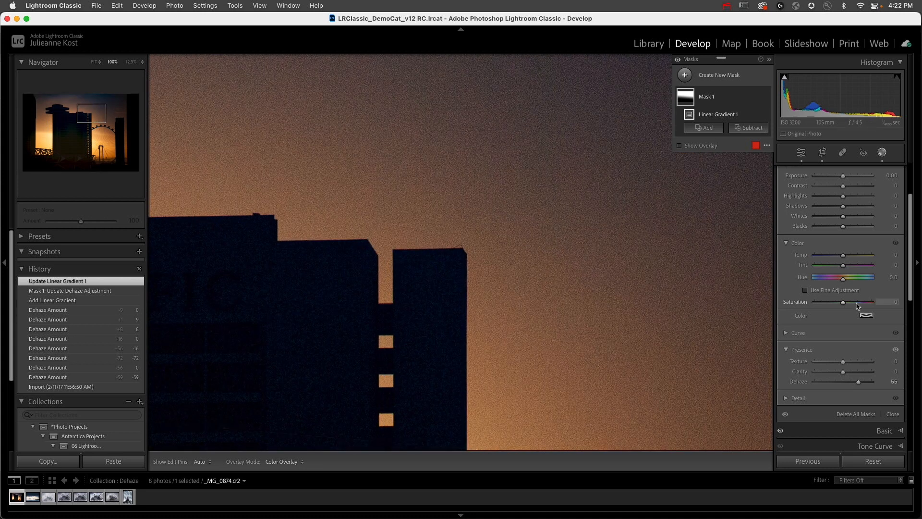
click(787, 400)
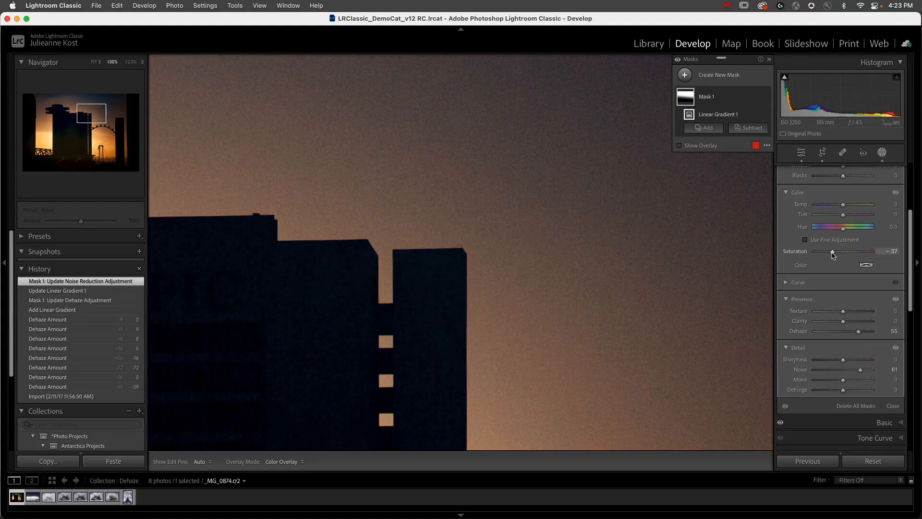
drag(834, 254, 835, 255)
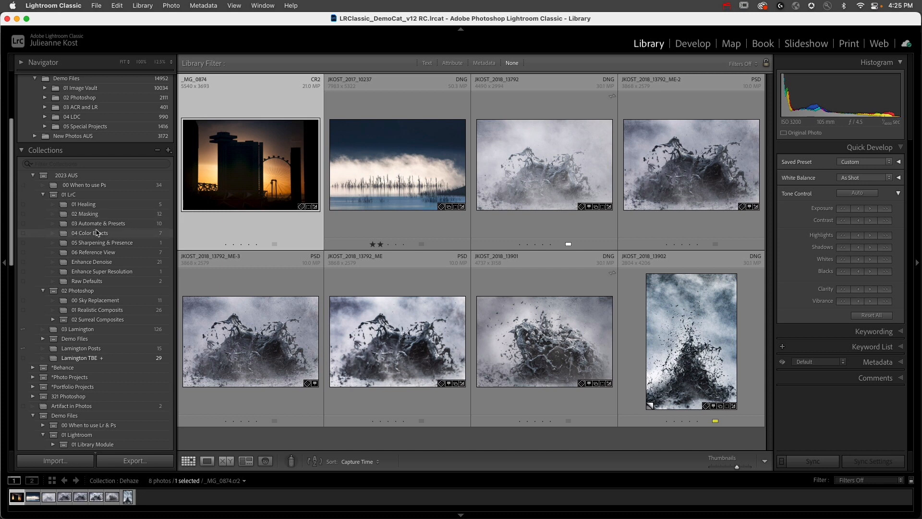
- Collapse the 2023 AUS collection set, expand the 01 Image Vault folder and reveal its 2014 subfolder in Finder
scroll(97, 233, up, 6)
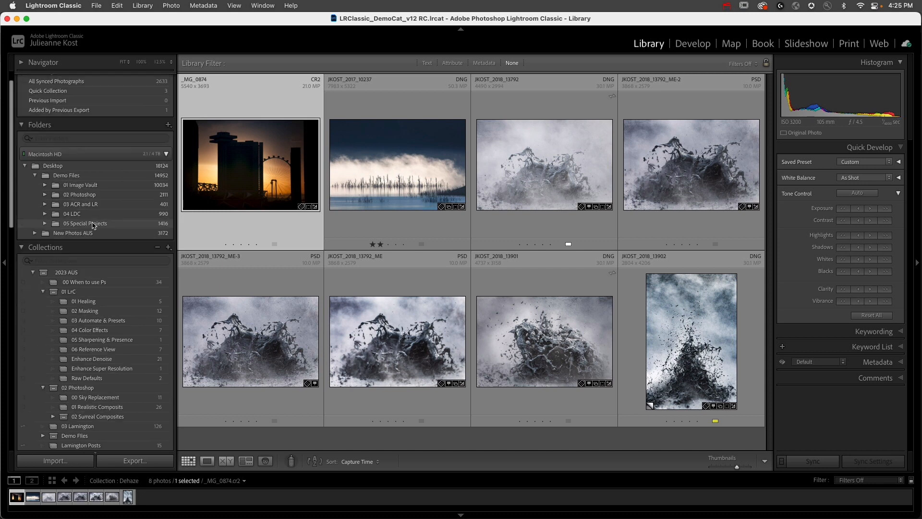
click(33, 291)
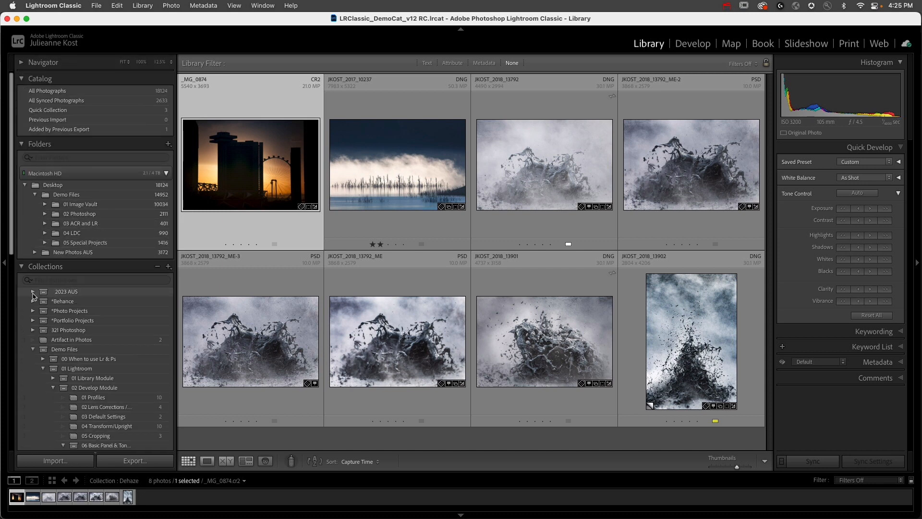
scroll(38, 355, down, 3)
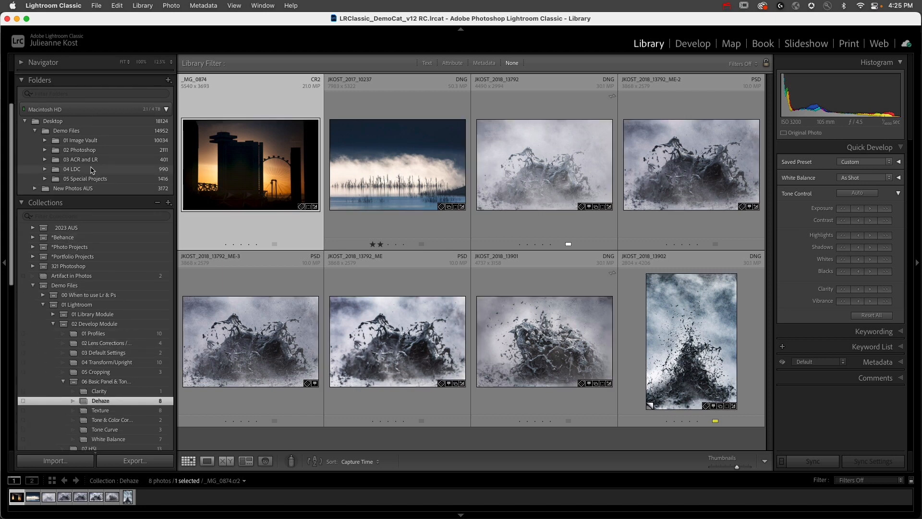
click(45, 140)
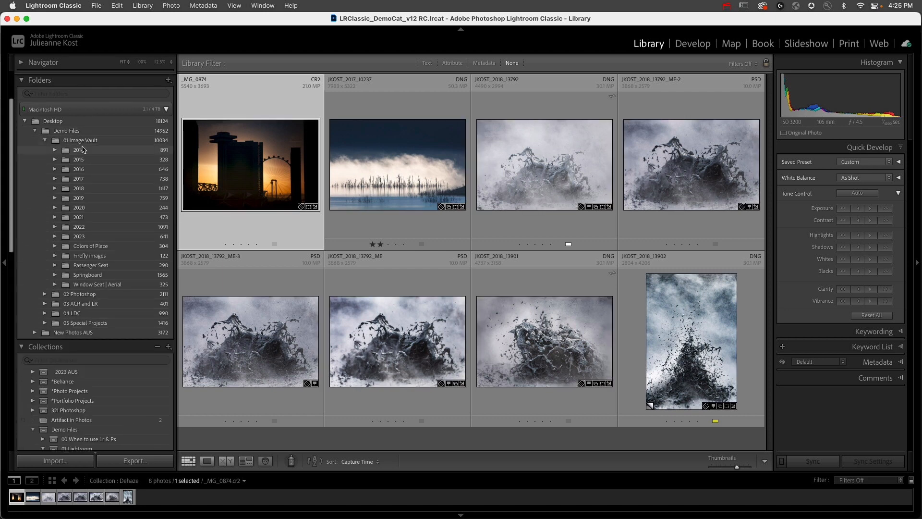
right_click(101, 154)
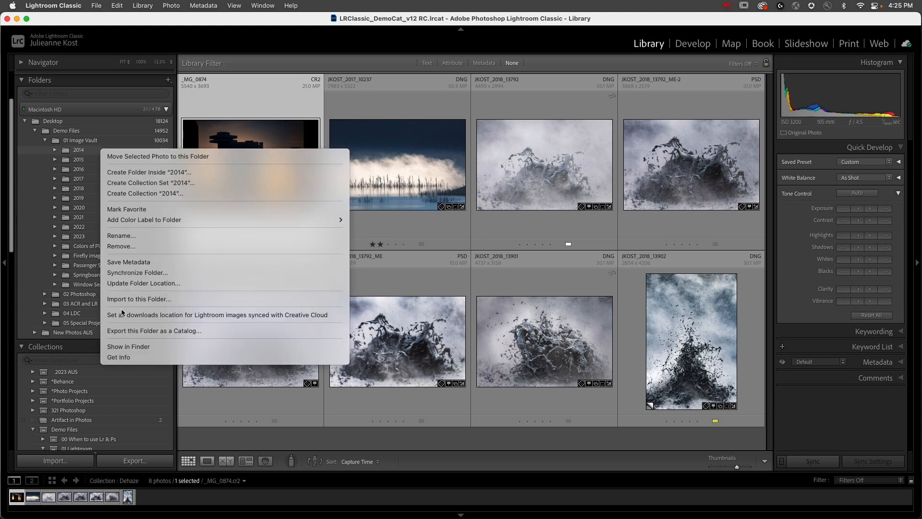
click(132, 346)
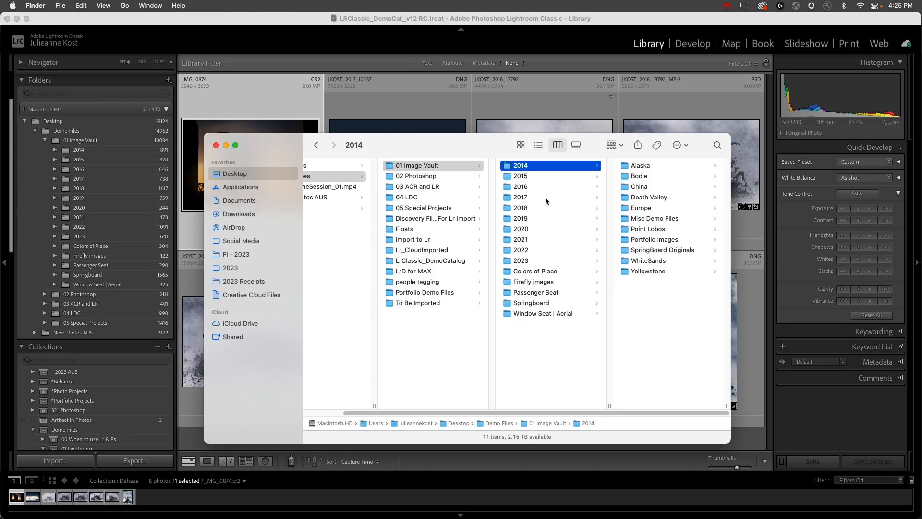
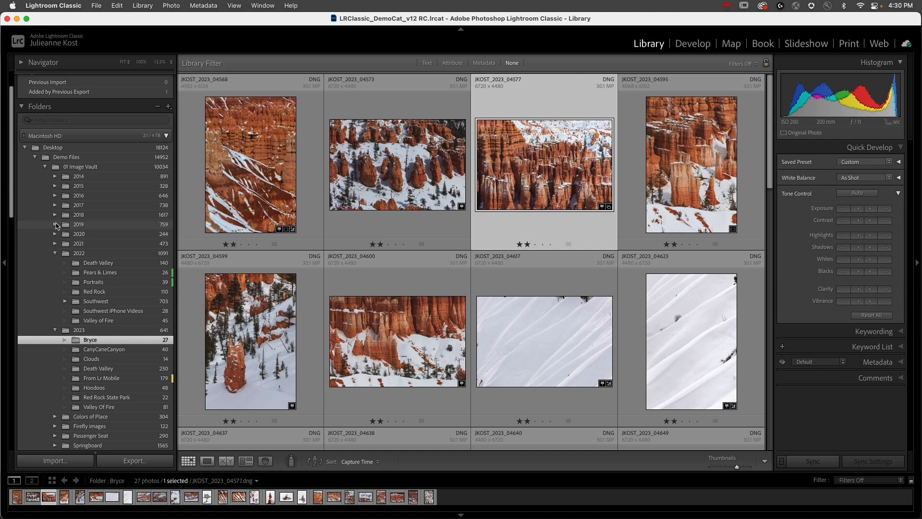
- Open the 2019 China folder and add the photo JKOST_2019_02876 to the To Post on Social collection
click(88, 235)
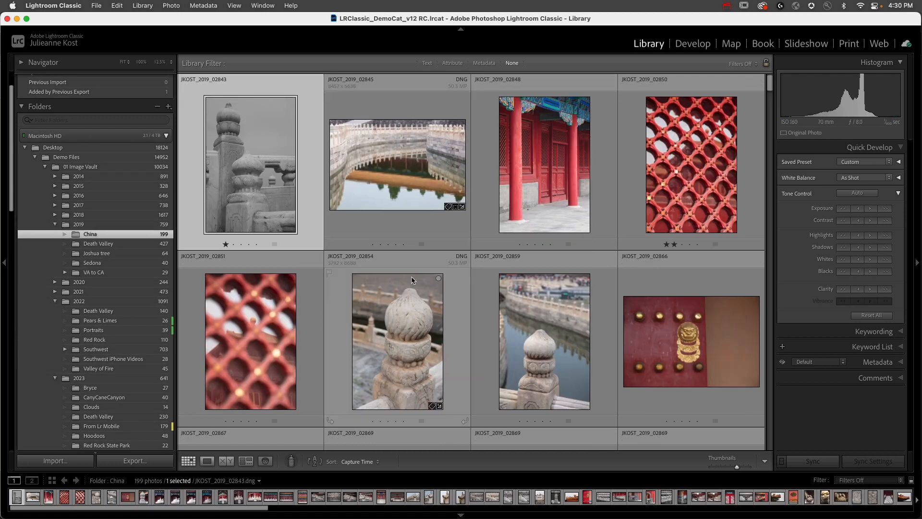
scroll(503, 261, down, 5)
scroll(503, 261, down, 2)
drag(503, 261, 144, 413)
scroll(115, 230, up, 10)
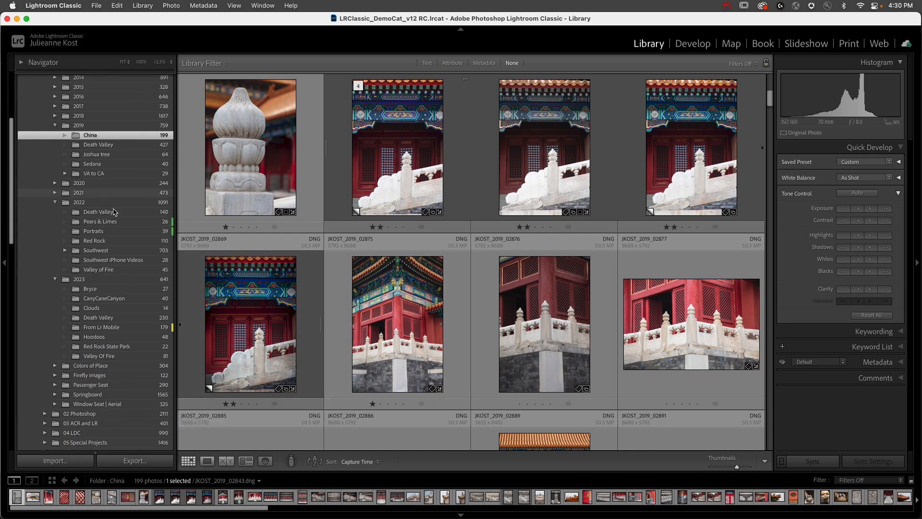
- Open the 2016 Antarctica folder and try to add the iceberg photo JKOST_2016_00666_ME to a collection
click(55, 233)
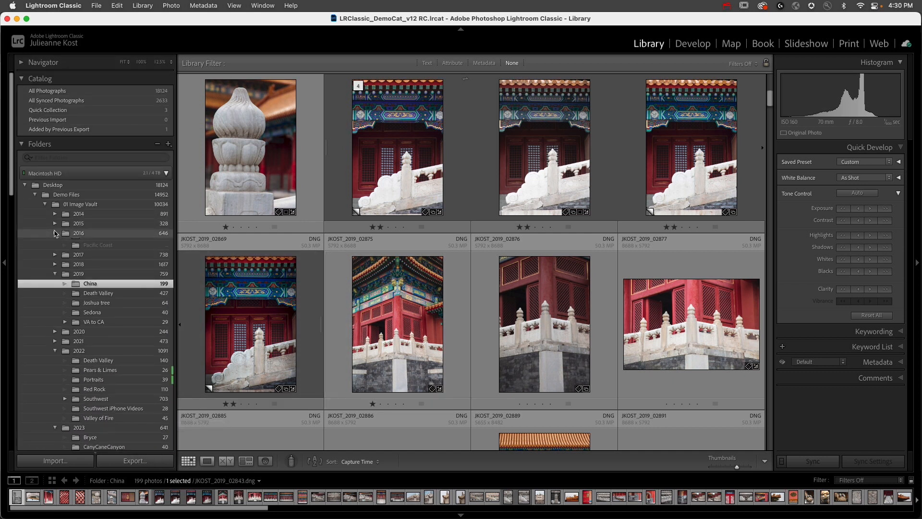
click(96, 243)
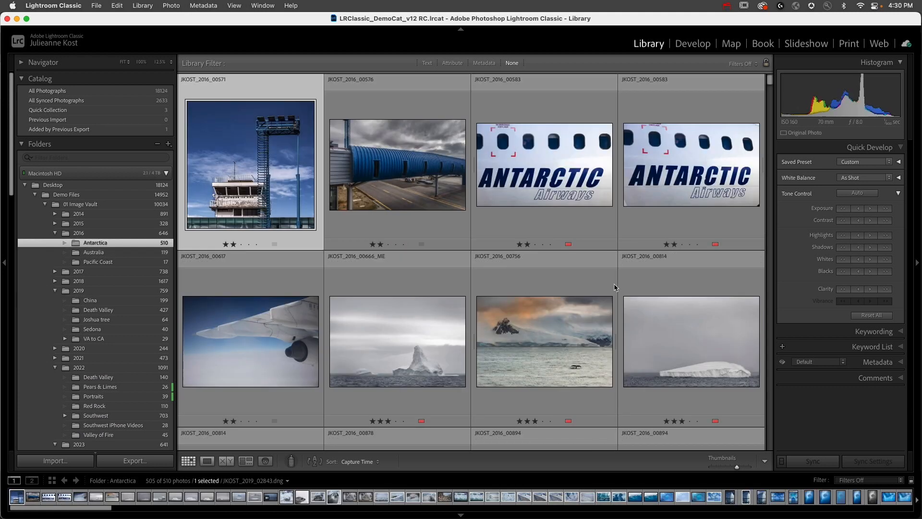
drag(405, 357, 152, 453)
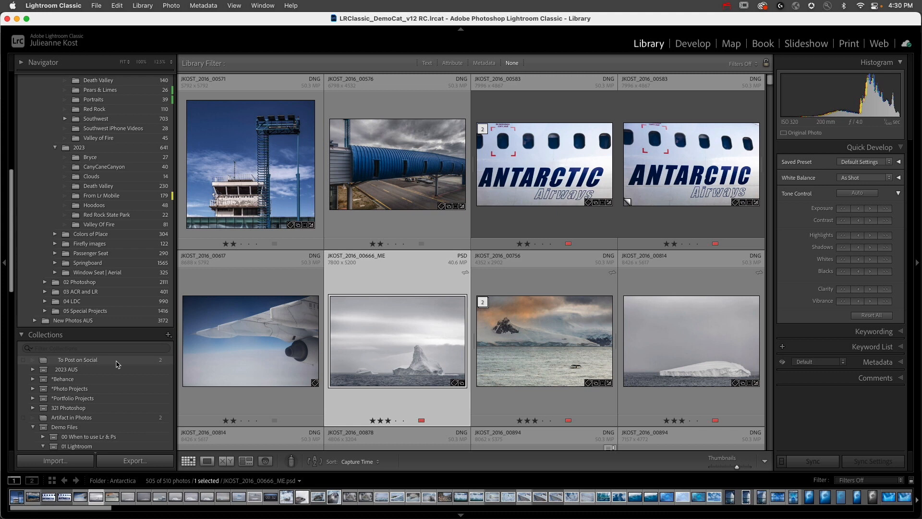
- Make To Post on Social the target collection and add the dried flower and rock formation photos from the 2019 Joshua tree folder
right_click(117, 364)
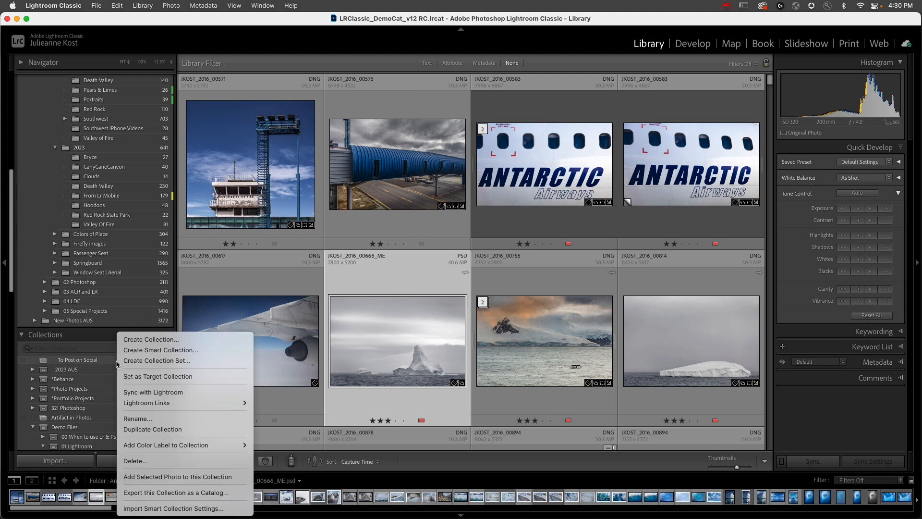
click(156, 377)
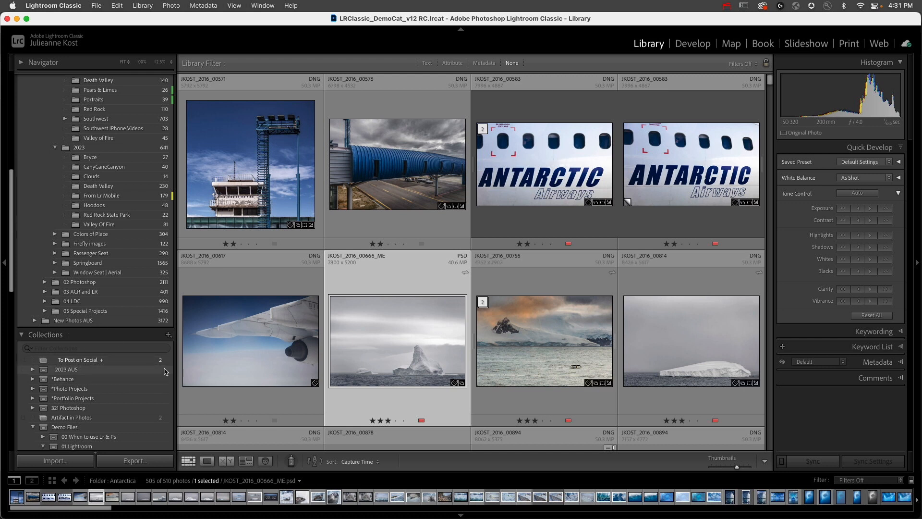
scroll(104, 274, up, 6)
click(110, 188)
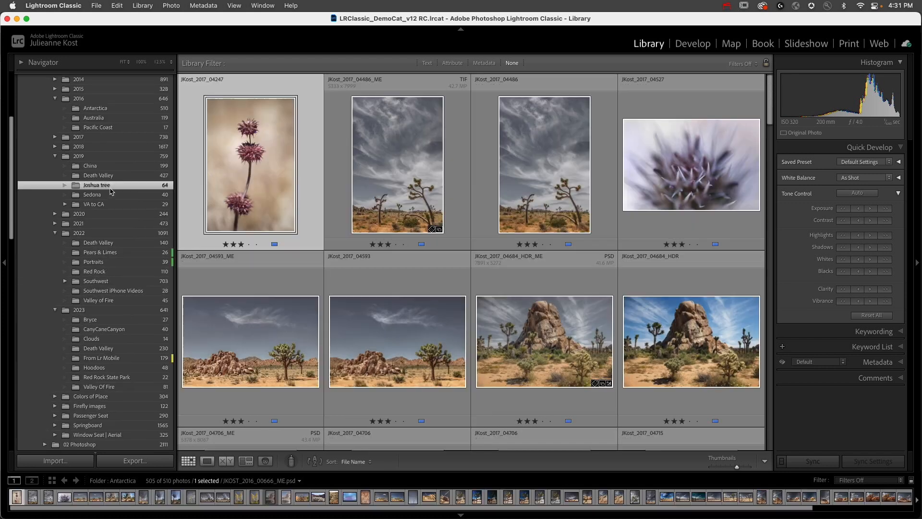
scroll(262, 178, down, 1)
key(b)
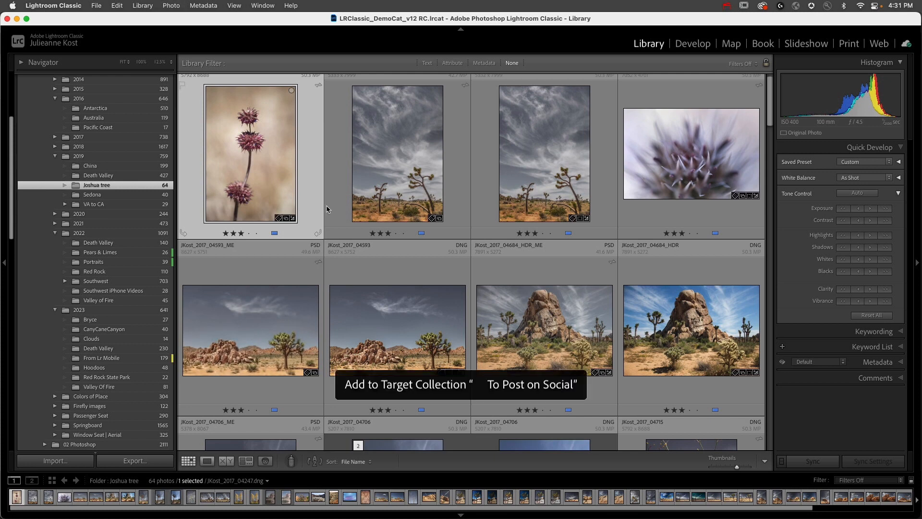
scroll(365, 204, down, 4)
click(523, 193)
key(b)
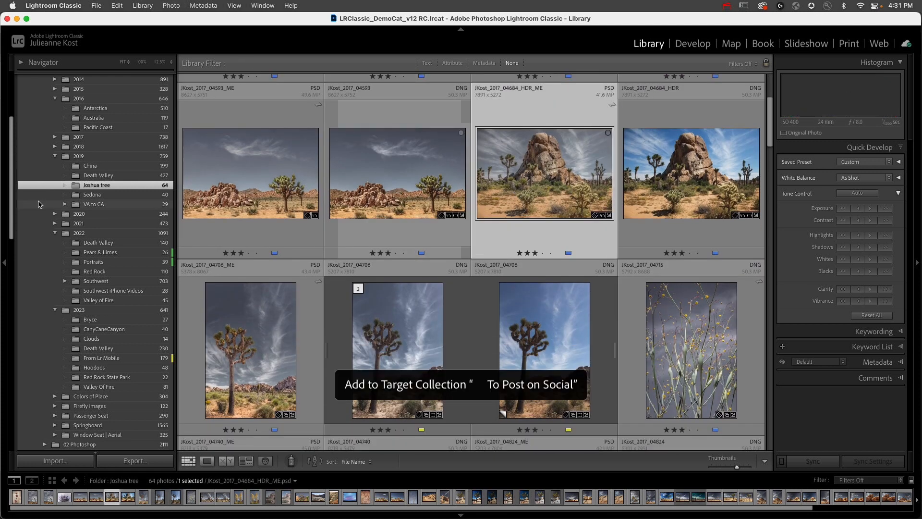
- Add eroded-hill photos from the 2022 Death Valley folder, including JKOST_2022_01248 and JKOST_2022_01285-Edit, to the target collection
click(101, 244)
click(400, 355)
key(b)
scroll(400, 355, down, 5)
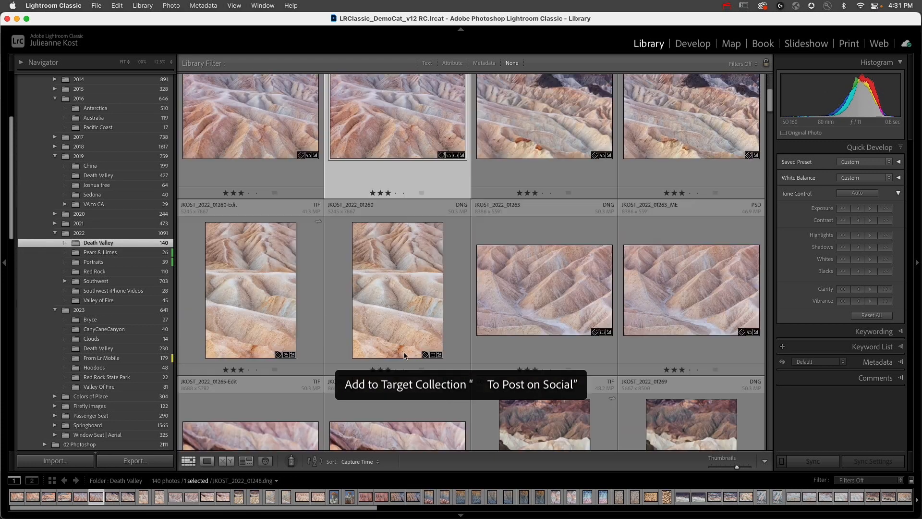
scroll(480, 288, down, 2)
click(531, 218)
key(b)
scroll(532, 250, down, 5)
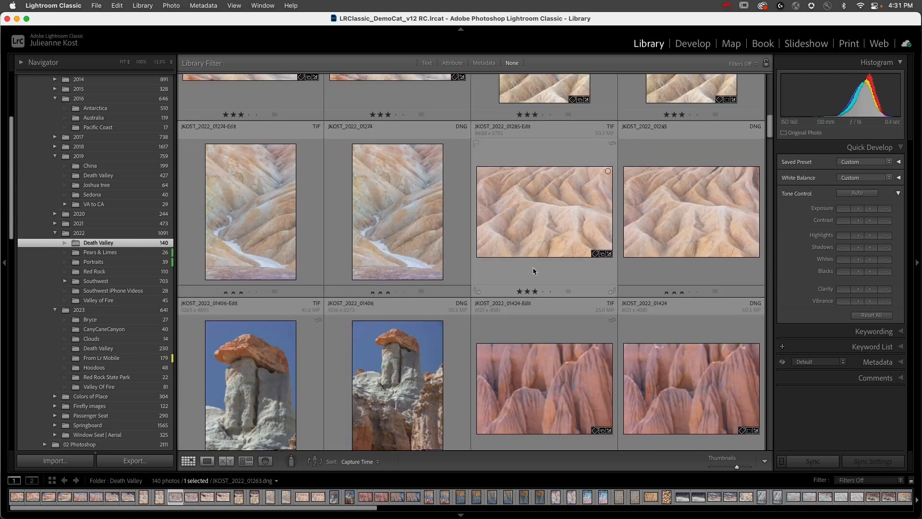
click(532, 269)
key(b)
- Add the eroded-rock photo JKOST_2023_00066 from the 2022 Red Rock folder to the target collection
click(94, 271)
scroll(429, 288, down, 1)
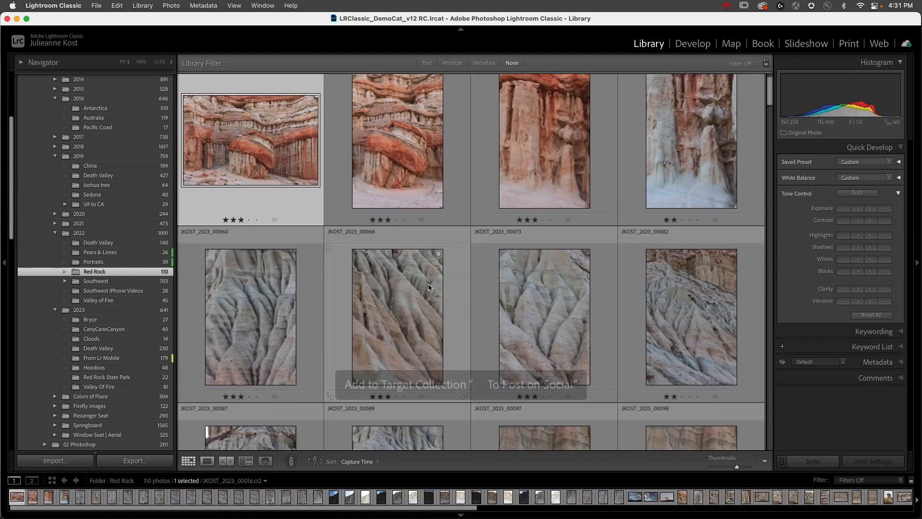
click(429, 287)
key(b)
scroll(385, 269, down, 2)
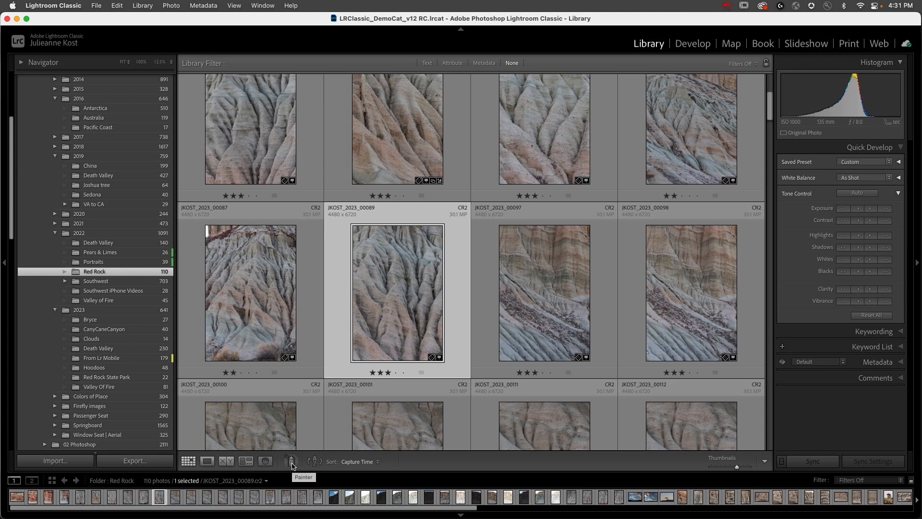
- Set the Painter tool to Target Collection and paint mesa, hoodoo and yucca photos in the 2022 Southwest folder
click(291, 462)
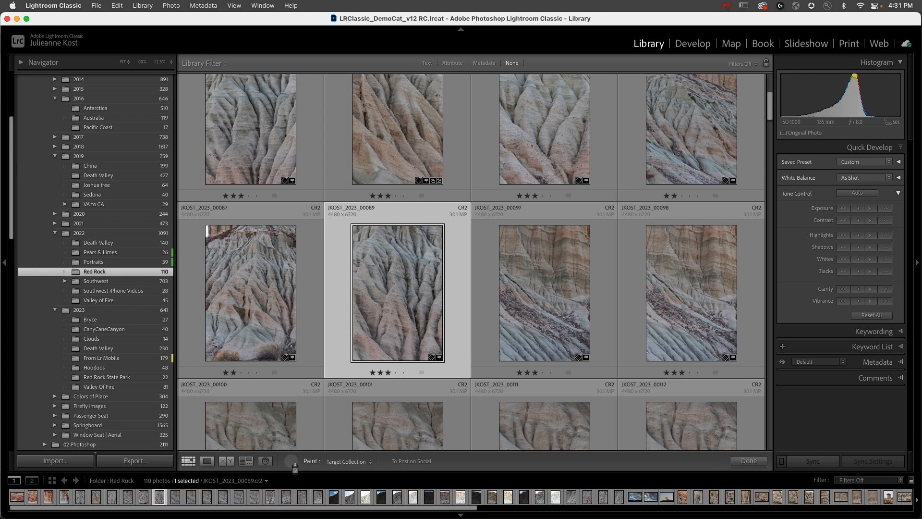
click(354, 462)
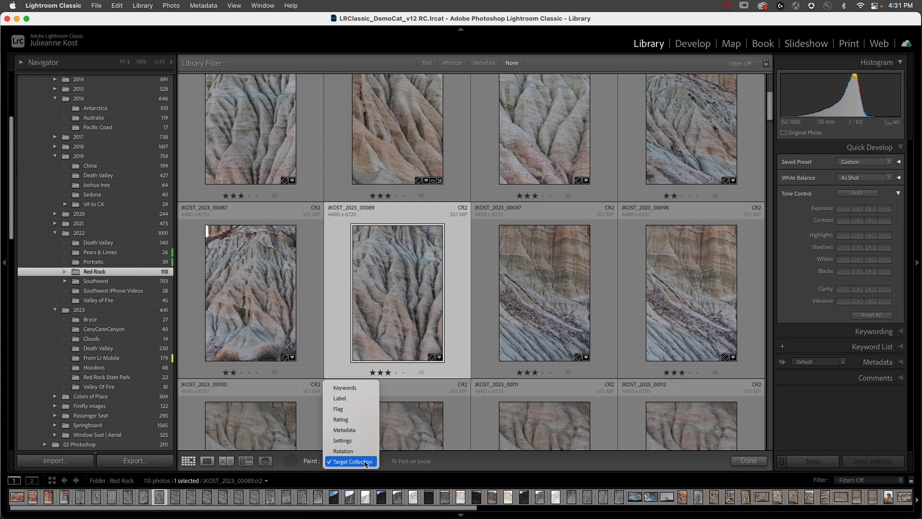
click(366, 462)
click(138, 283)
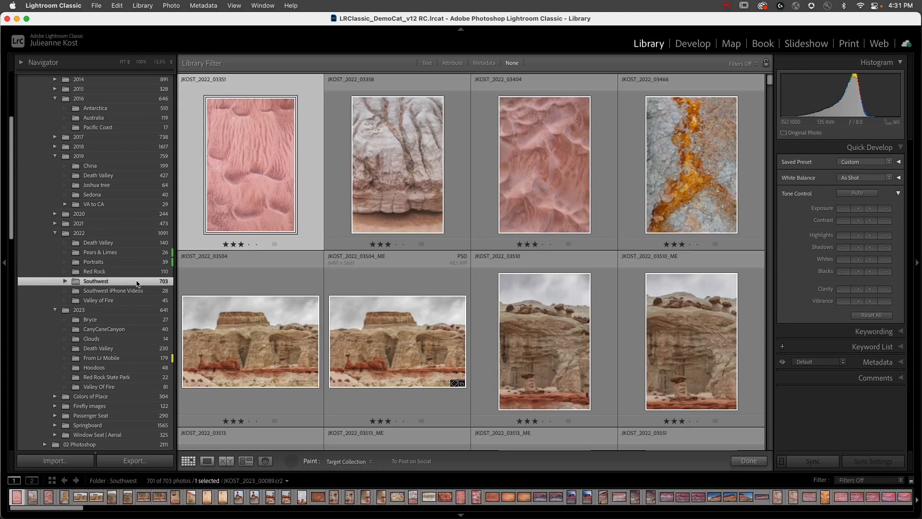
scroll(387, 207, down, 3)
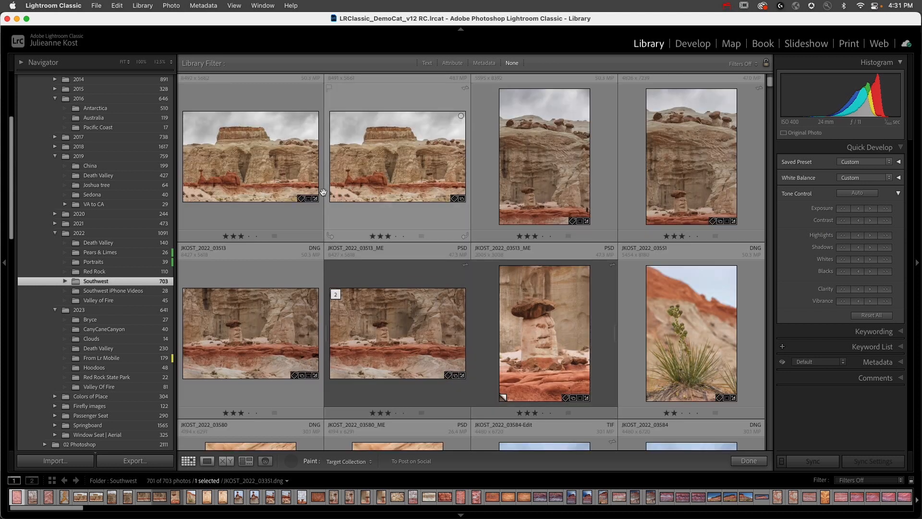
click(662, 181)
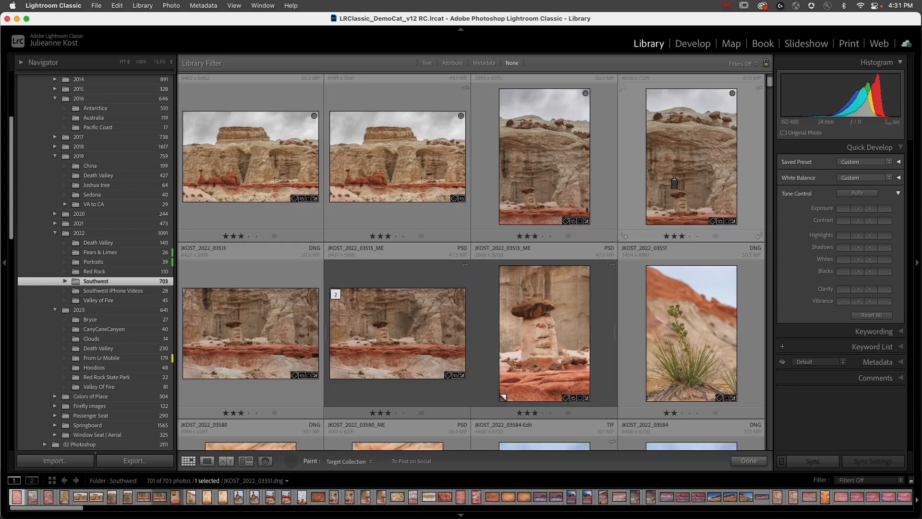
click(681, 331)
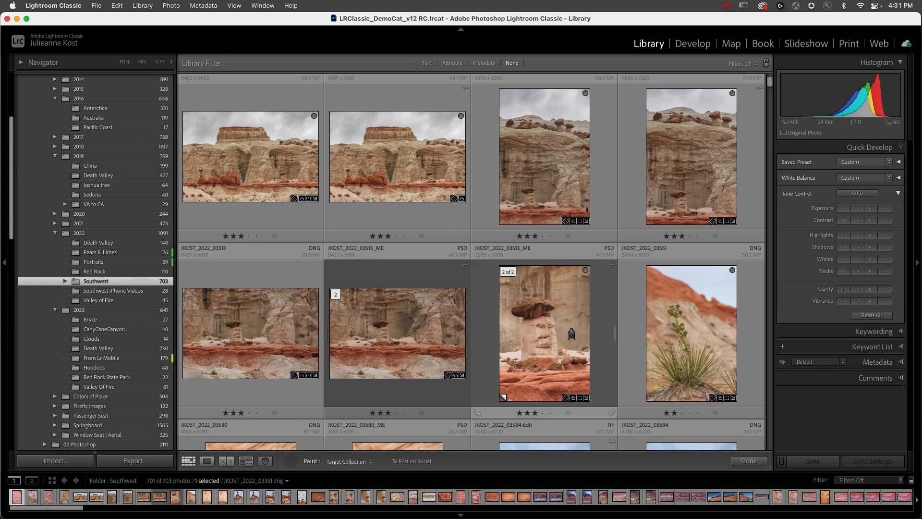
- Paint more Southwest photos further down the folder, including the striped red hills, into the target collection
scroll(571, 335, down, 5)
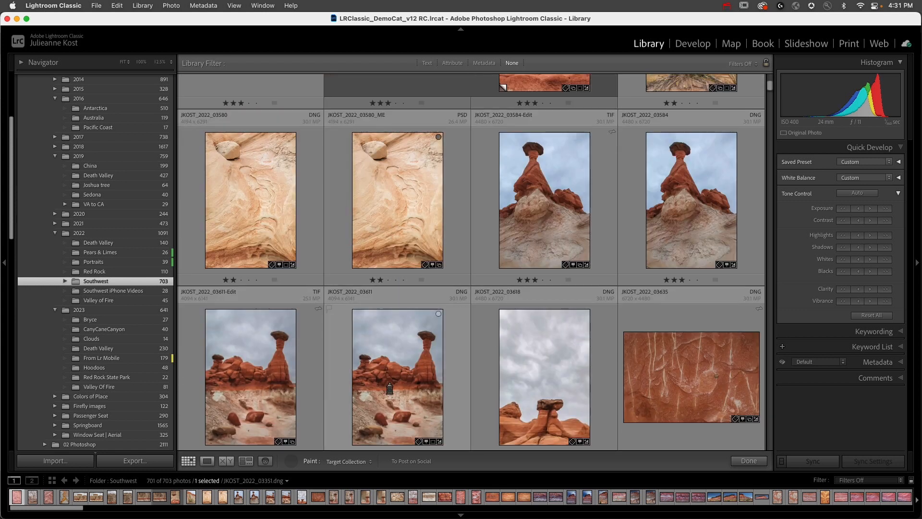
scroll(569, 393, down, 6)
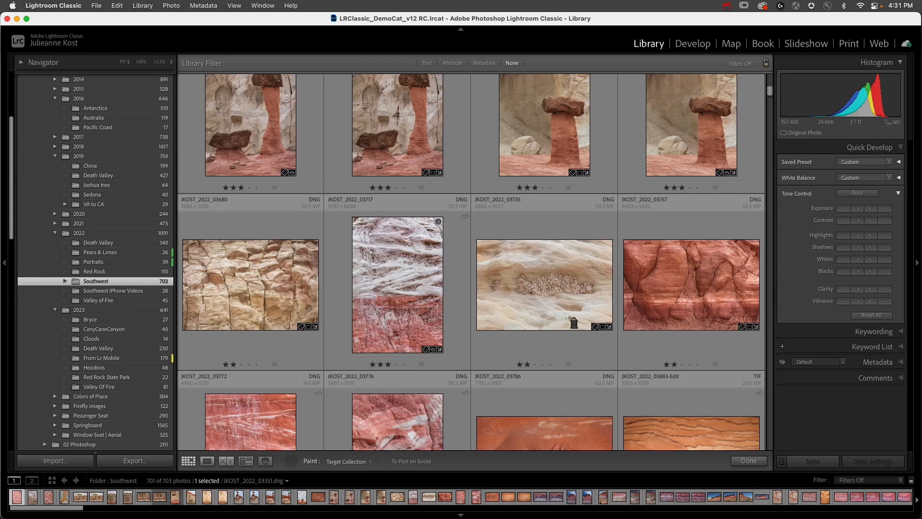
scroll(567, 302, down, 6)
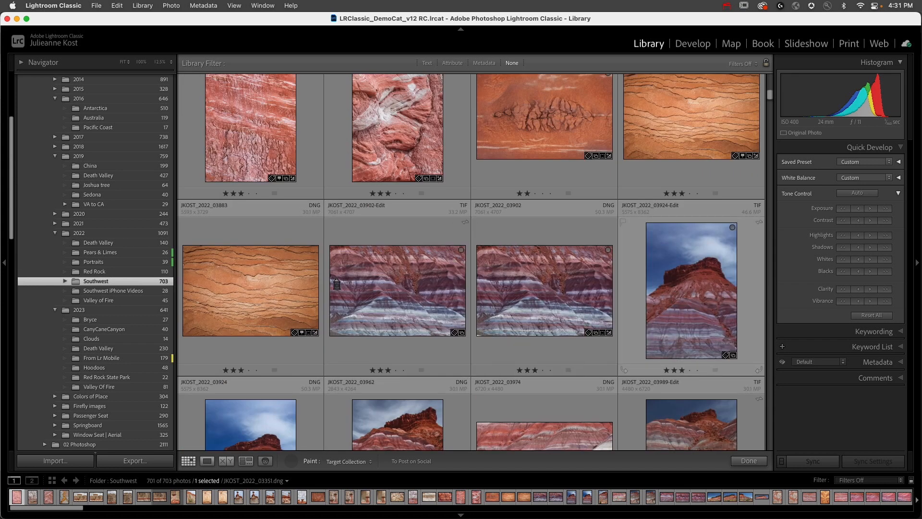
scroll(257, 335, down, 3)
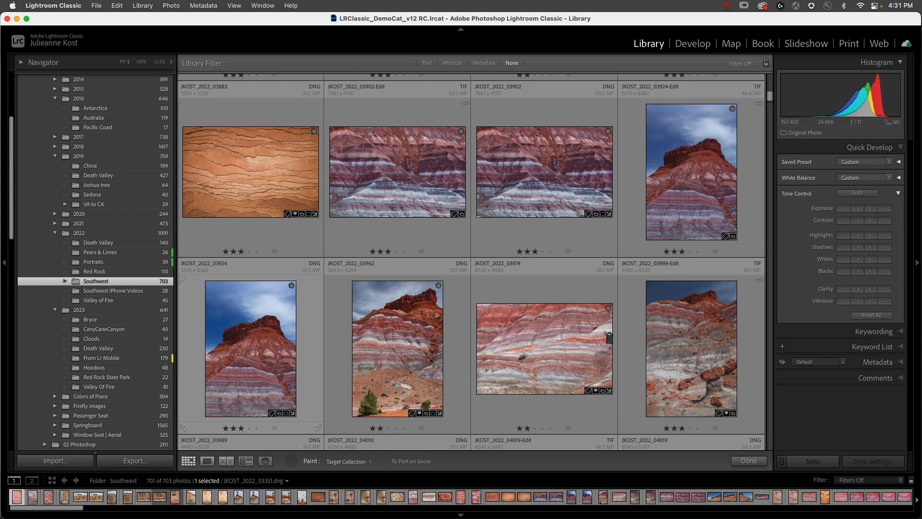
scroll(119, 336, down, 10)
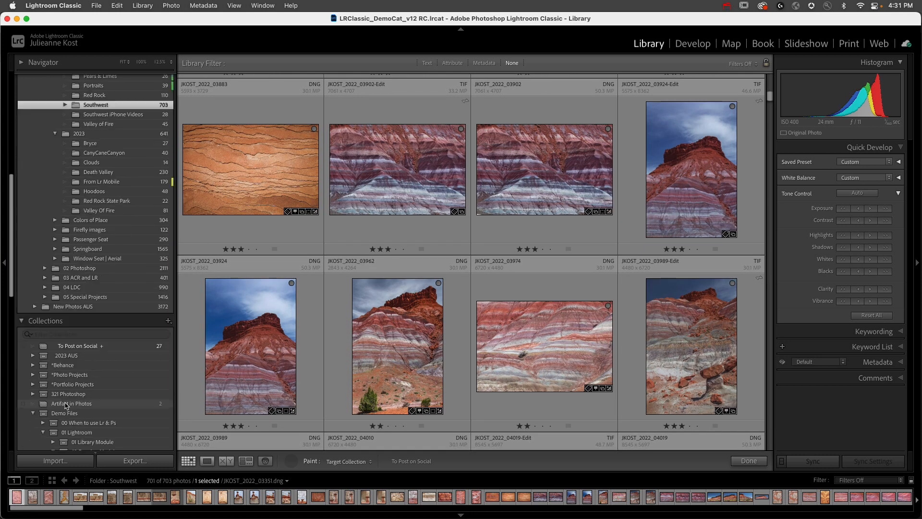
scroll(281, 319, down, 8)
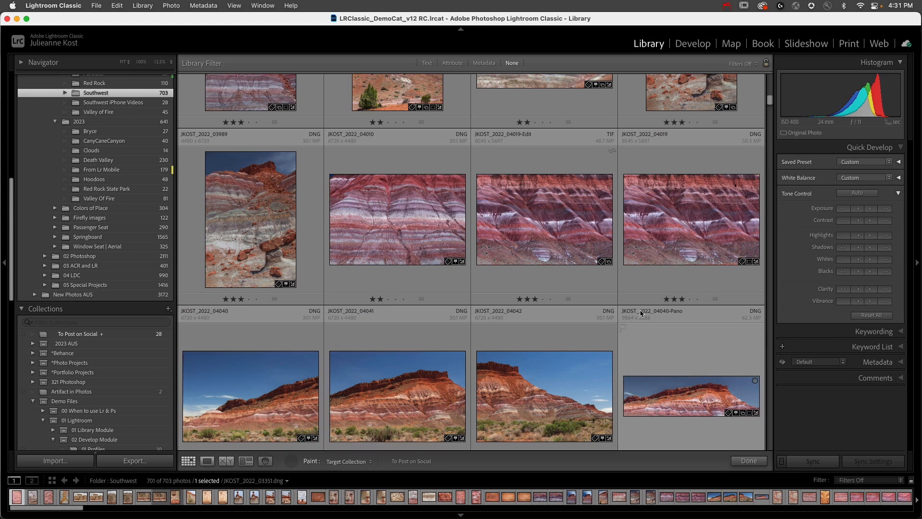
click(652, 262)
click(572, 242)
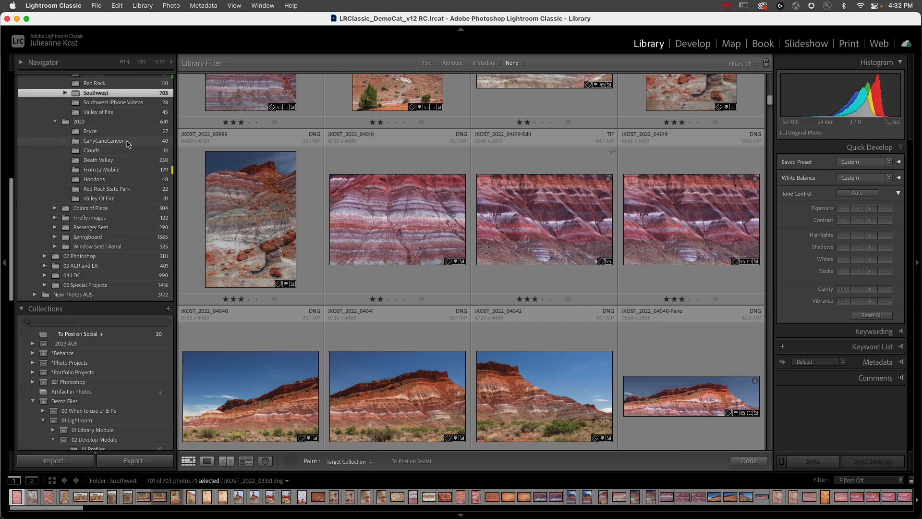
- Add every photo in the 2023 CanyCaneCanyon folder to the target collection
click(104, 141)
key(super+a)
key(b)
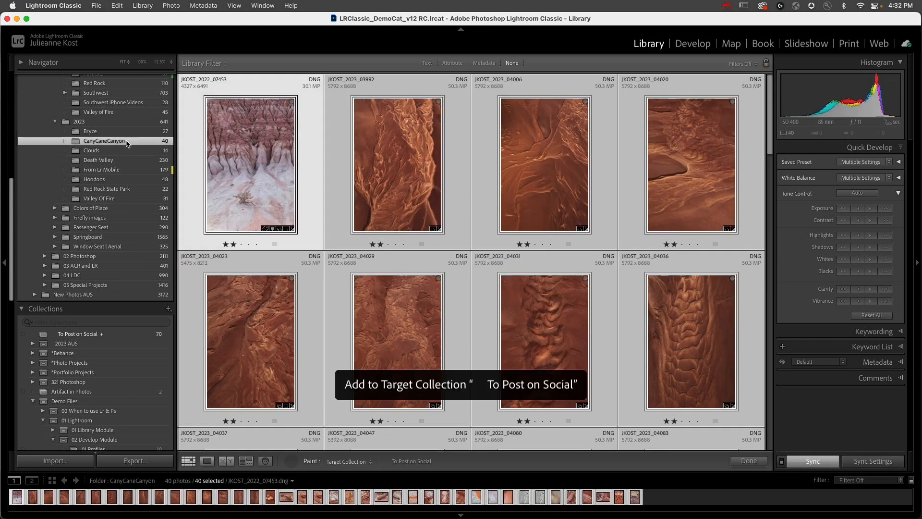
- Display the To Post on Social collection from its beginning and put the Painter tool away
click(138, 334)
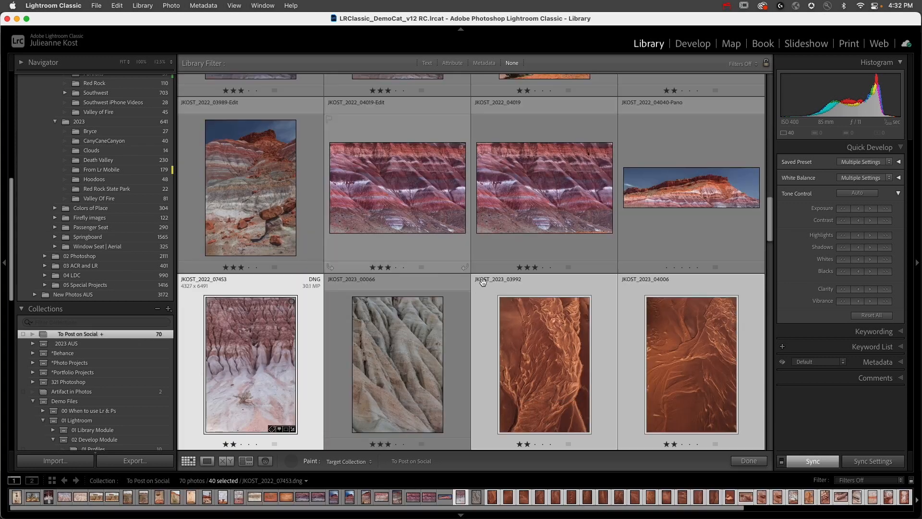
mouse_move(768, 218)
mouse_down()
mouse_move(770, 418)
mouse_move(760, 51)
mouse_up()
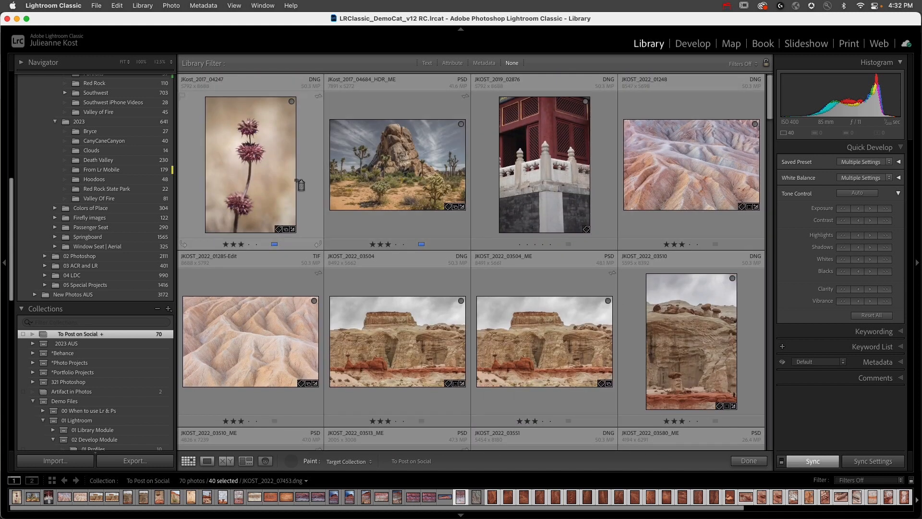
click(288, 460)
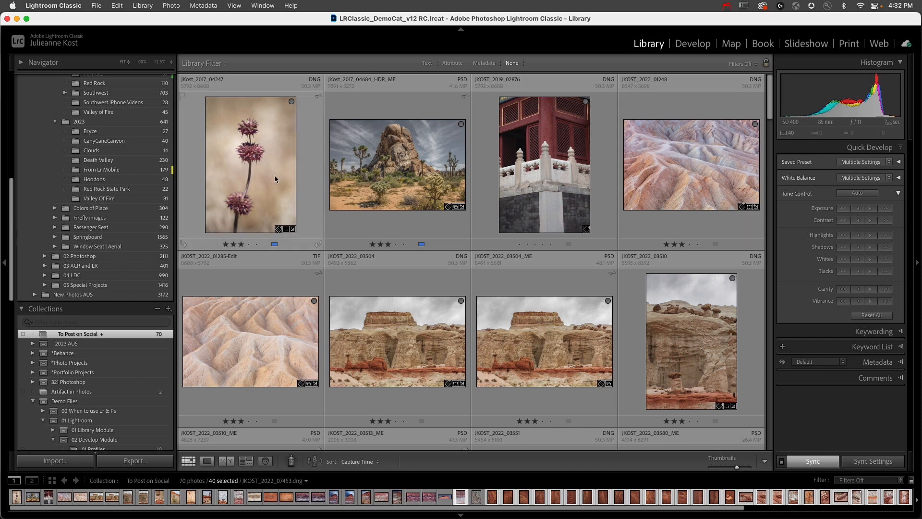
- Move the yellow rocks photo JKOST_2023_04469 from the end of the collection to second place, after the dried flower
drag(769, 96, 793, 459)
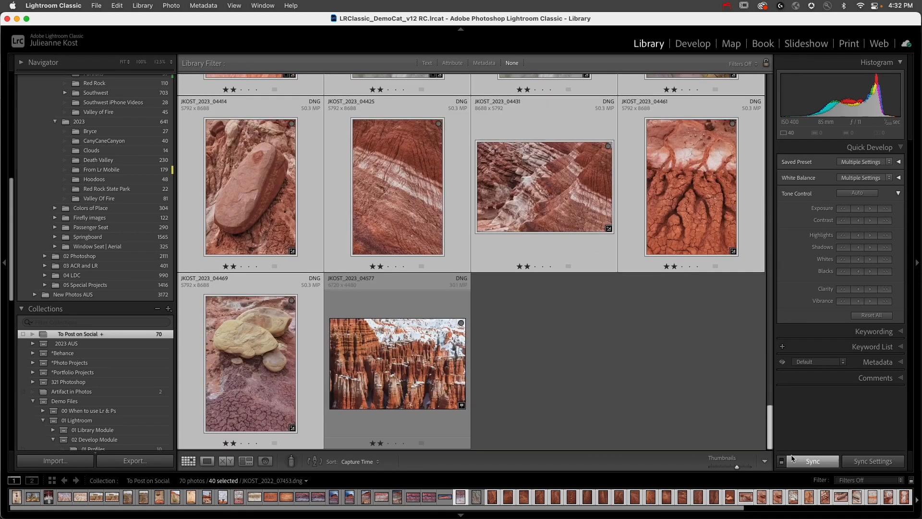
click(307, 350)
drag(273, 344, 325, 115)
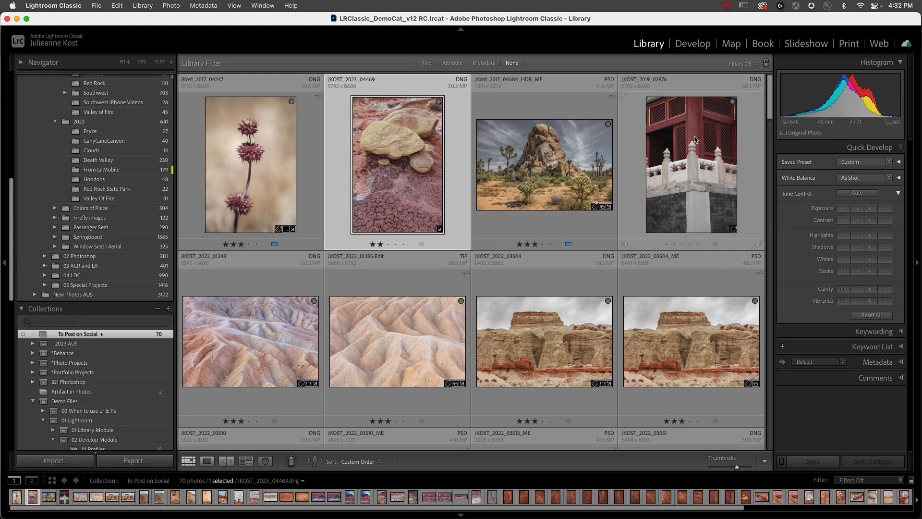
- Group the balanced-rock photos JKOST_2023_04167 and JKOST_2023_04302 with the yellow rocks photo JKOST_2023_04469, directly after the dried flower
drag(770, 108, 757, 364)
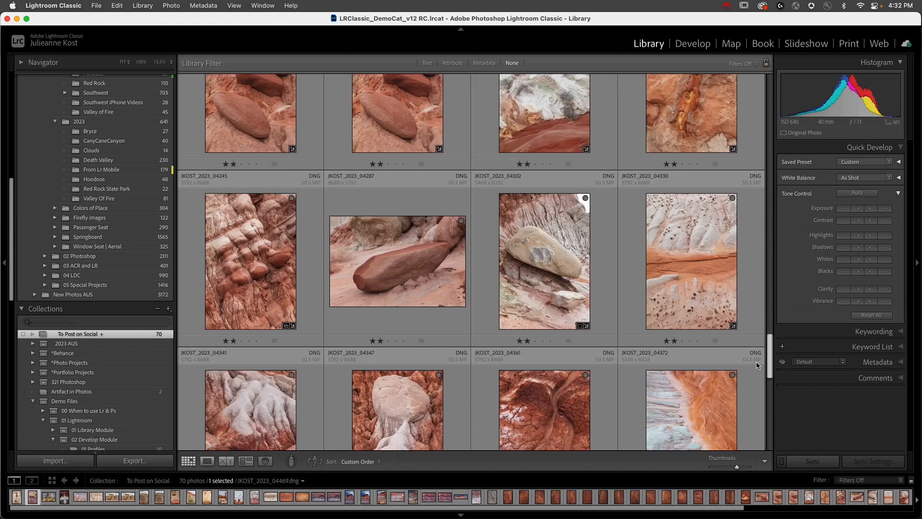
click(394, 139)
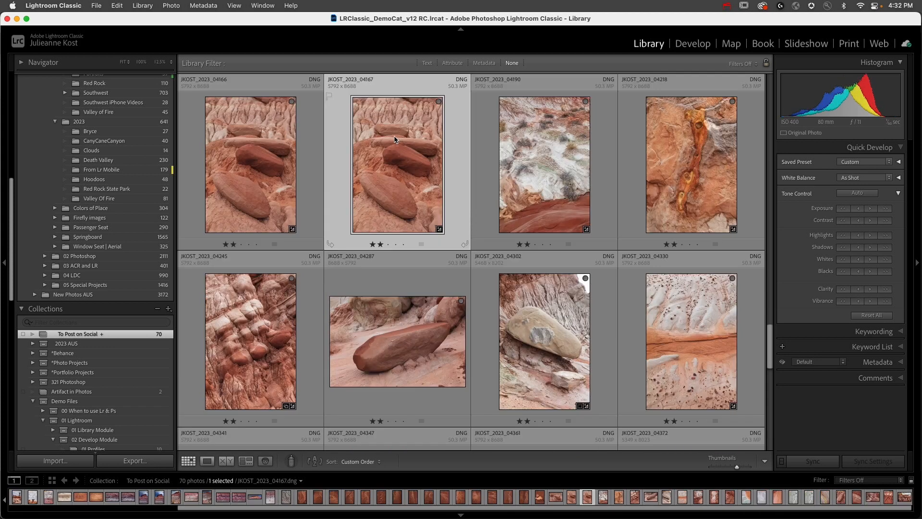
super+click(538, 391)
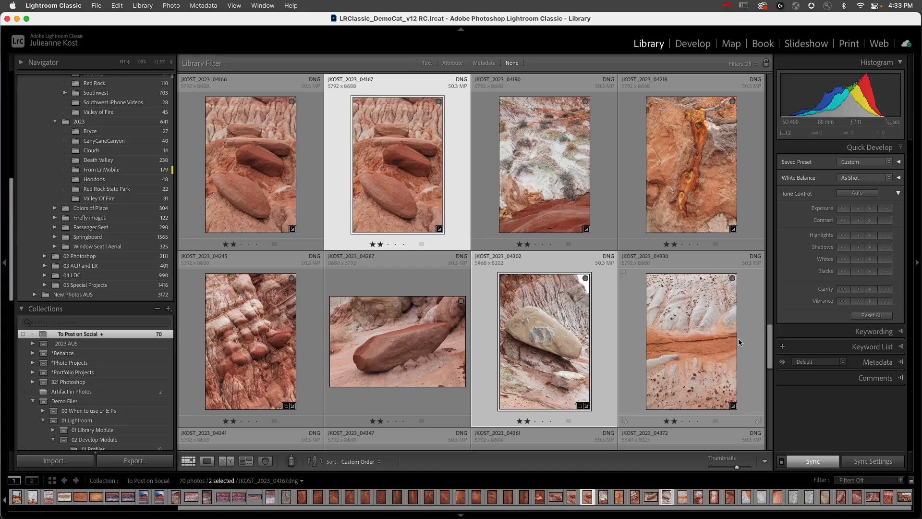
drag(770, 342, 773, 252)
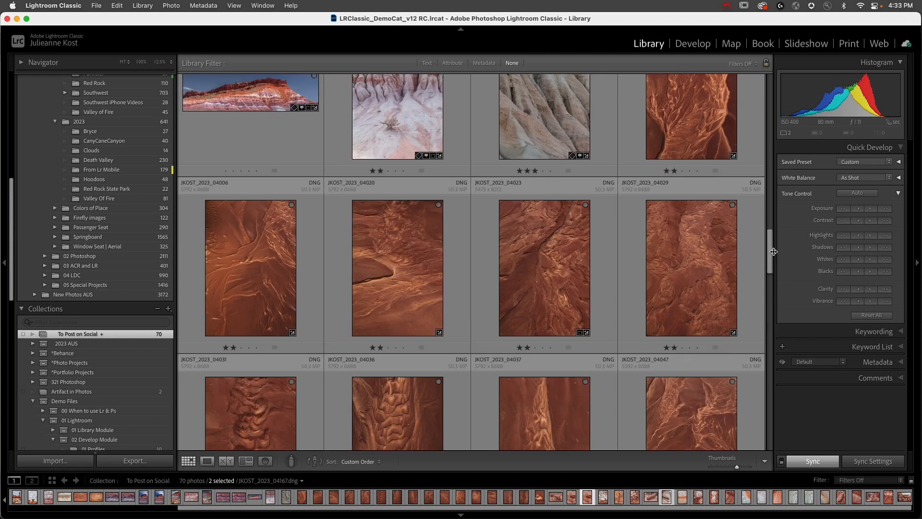
scroll(773, 248, up, 5)
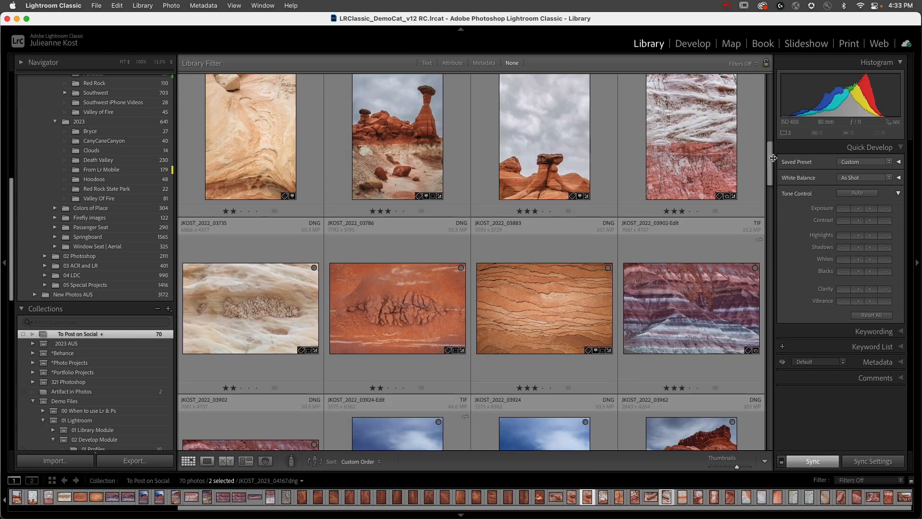
drag(770, 164, 770, 77)
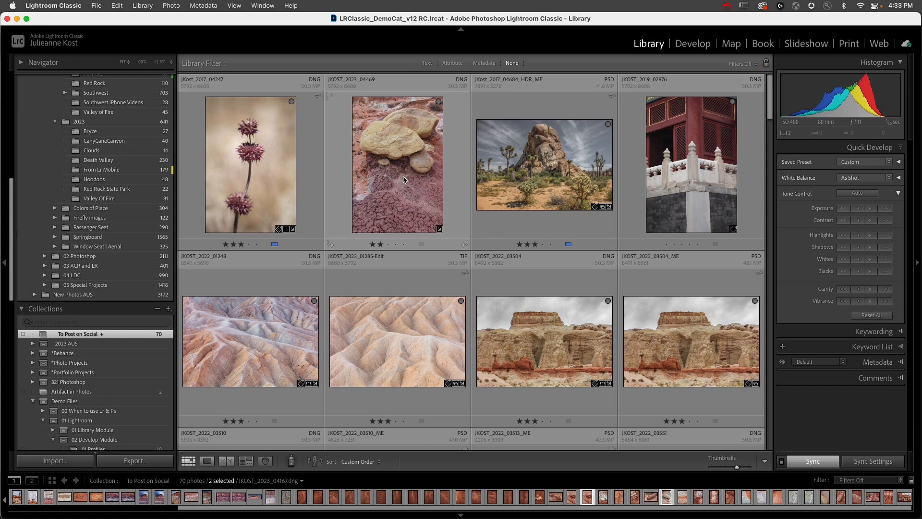
super+click(375, 164)
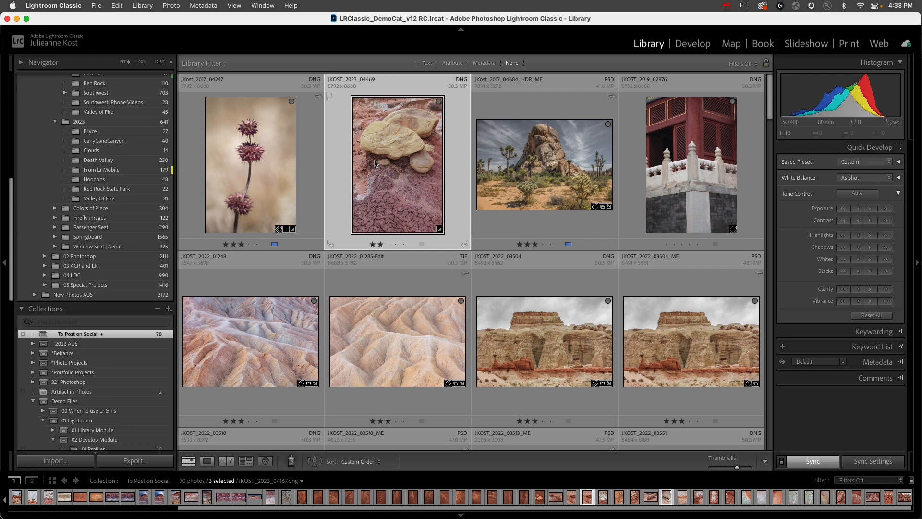
drag(376, 164, 464, 163)
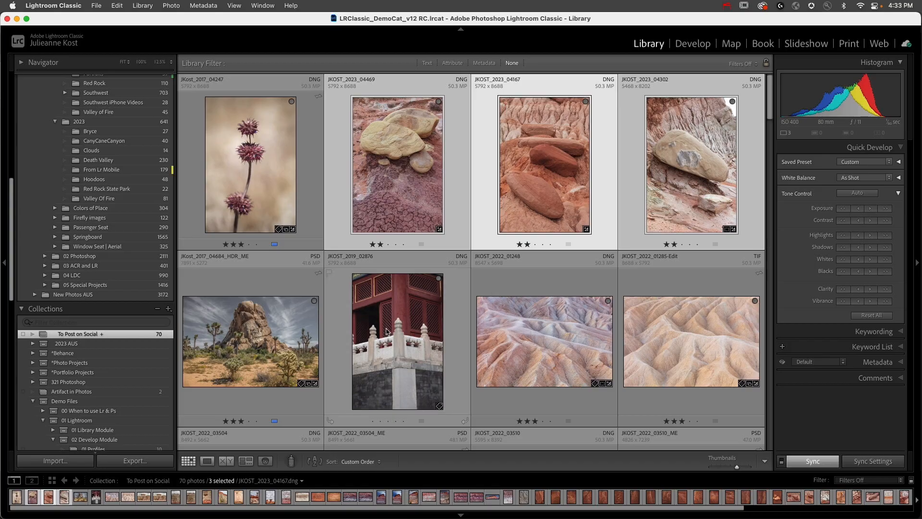
- Move the Joshua tree rock photo and the red temple photo together to just before JKOST_2023_04414 near the collection's end
click(387, 332)
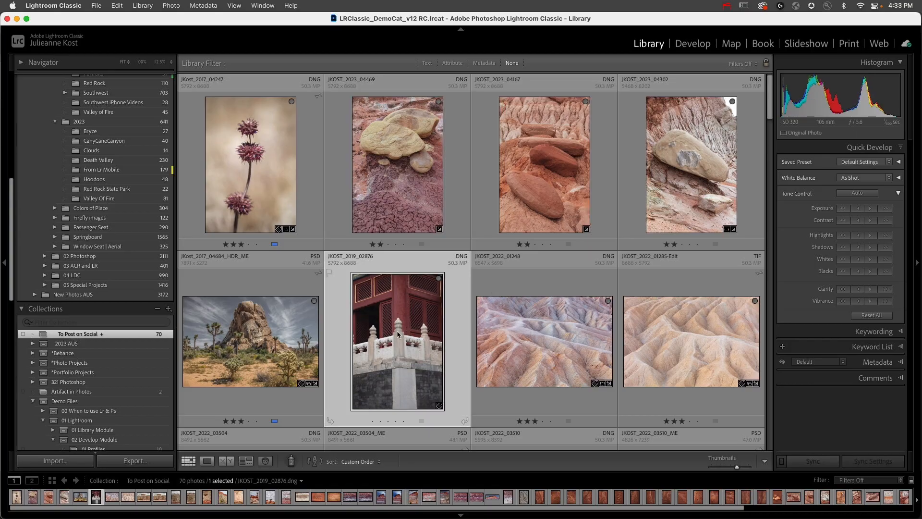
super+click(319, 343)
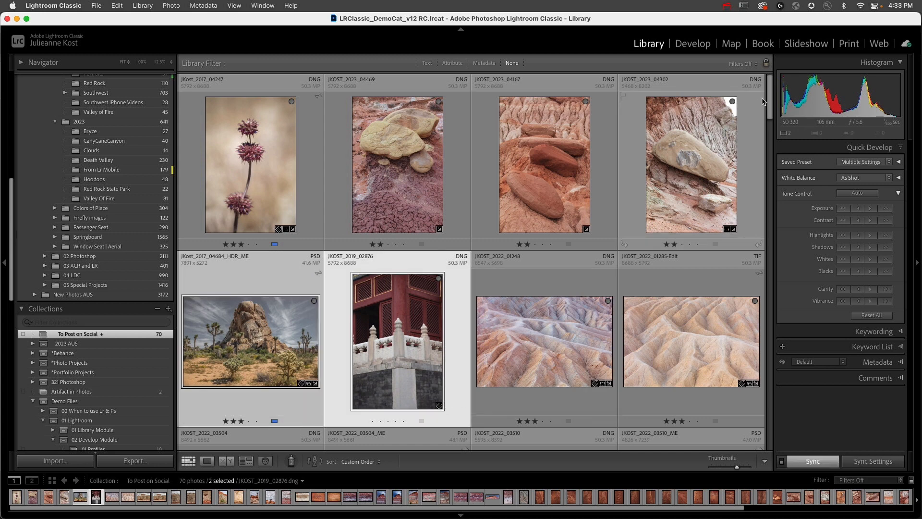
drag(770, 99, 765, 414)
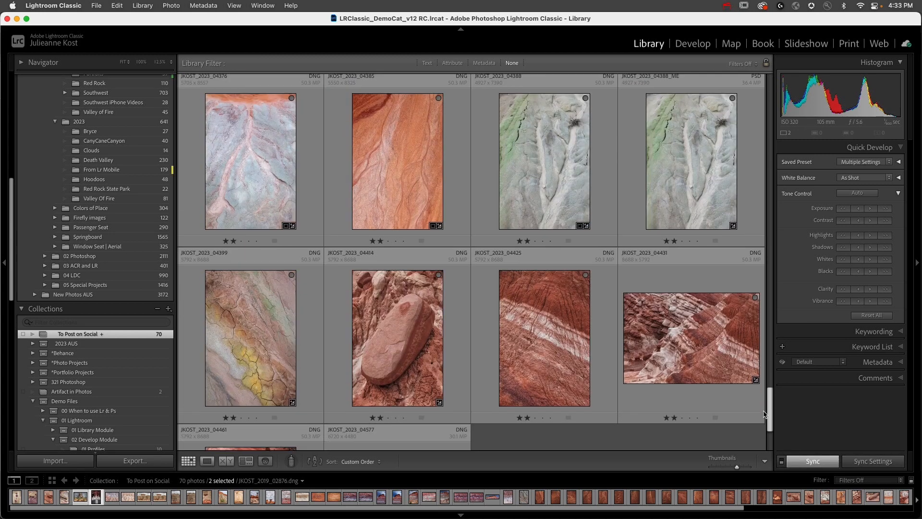
click(399, 318)
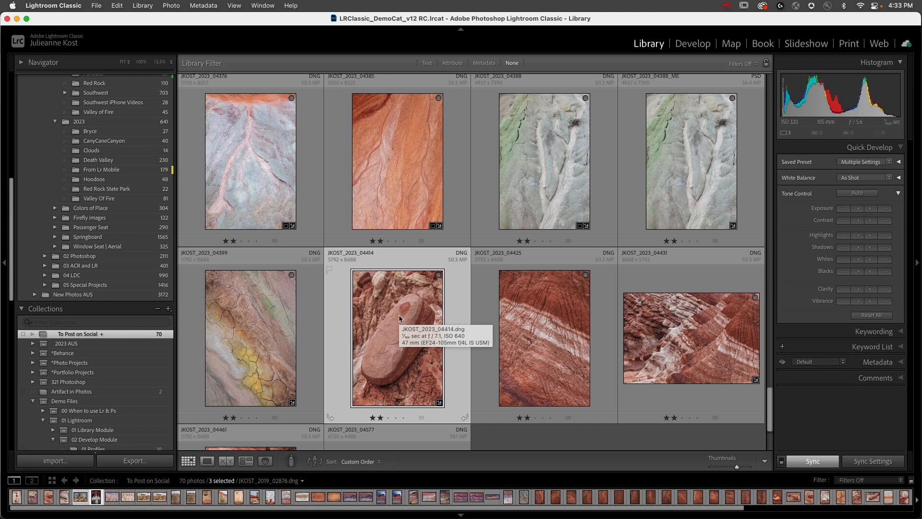
drag(400, 314, 461, 311)
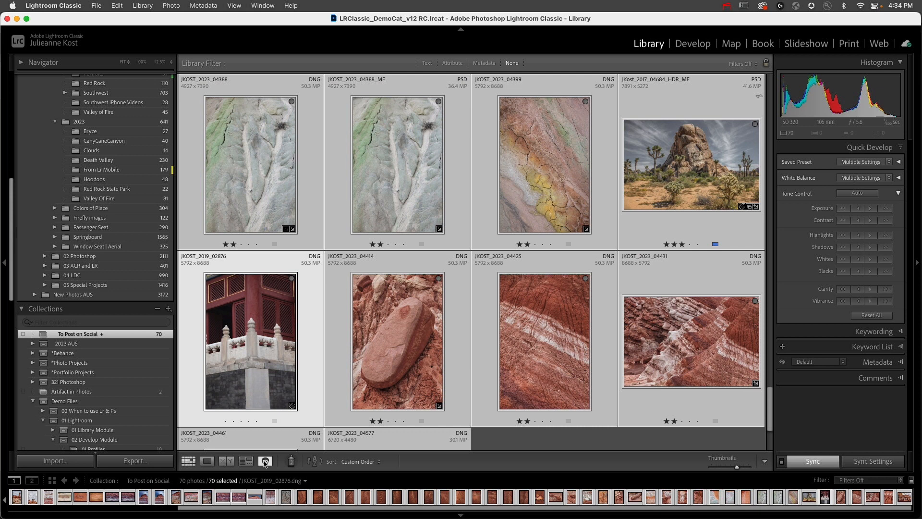
- Compare all the collection's photos in Survey view and rearrange several of them there, including the red rock and striped hill shots
click(246, 461)
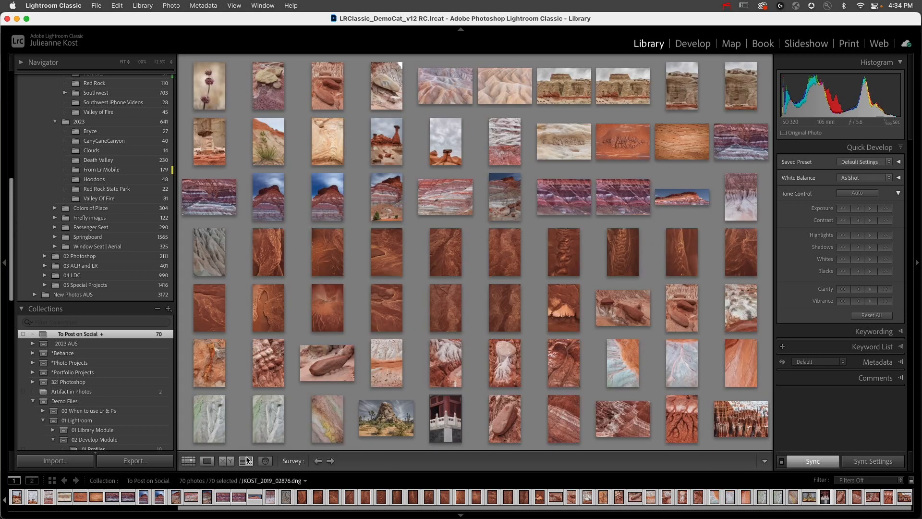
click(339, 104)
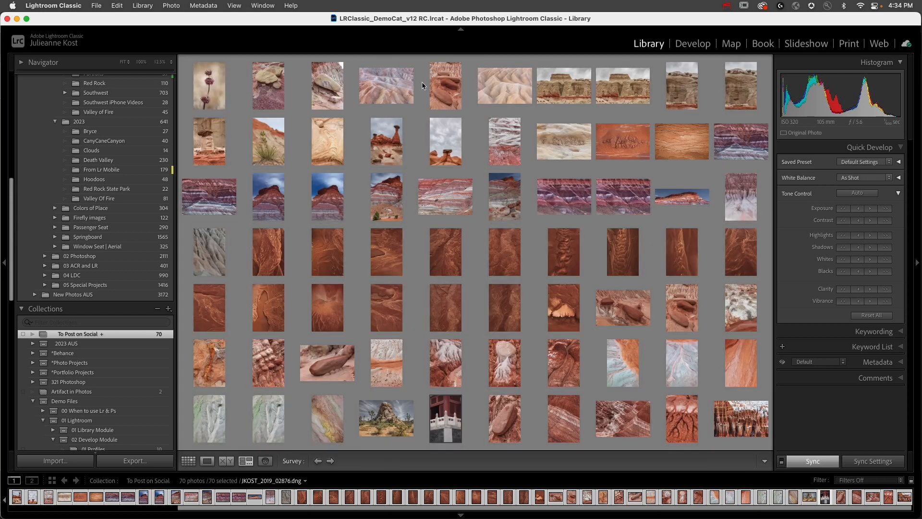
drag(397, 268, 332, 126)
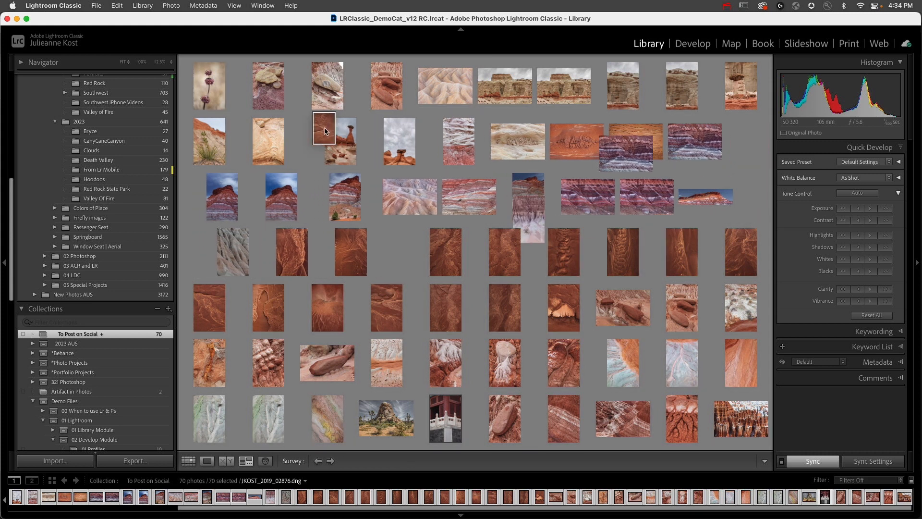
drag(582, 120, 706, 82)
drag(749, 146, 493, 279)
drag(497, 312, 412, 252)
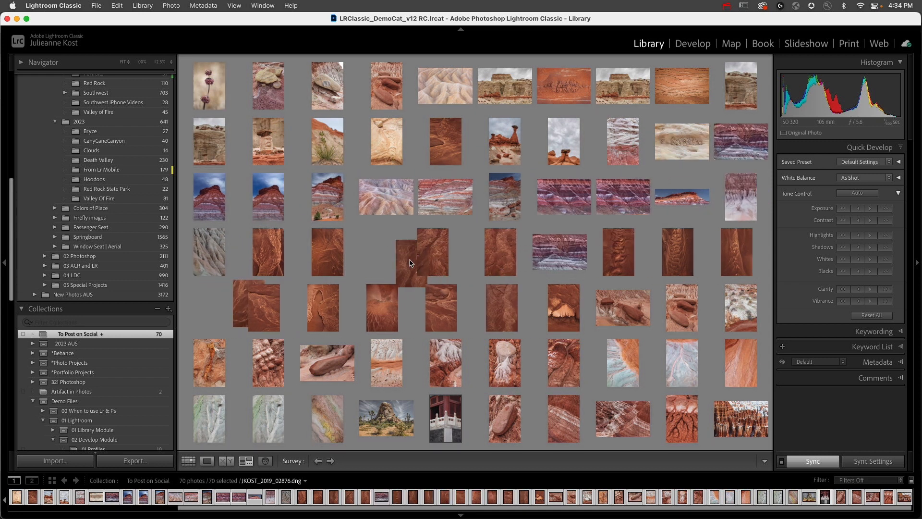
- Survey only the red rock photos from JKOST_2023_03992 through JKOST_2023_04145, taking the striped purple hills photo out of the comparison
click(261, 255)
key(g)
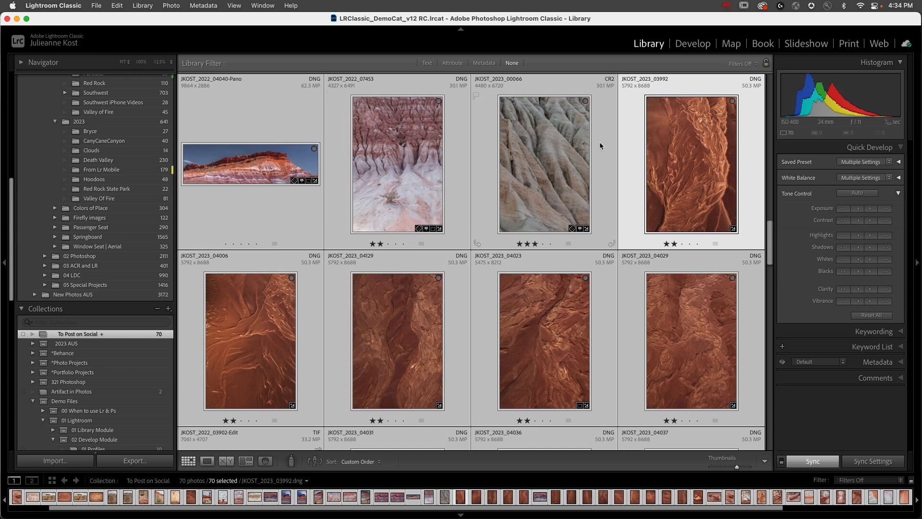
click(624, 149)
scroll(624, 150, down, 5)
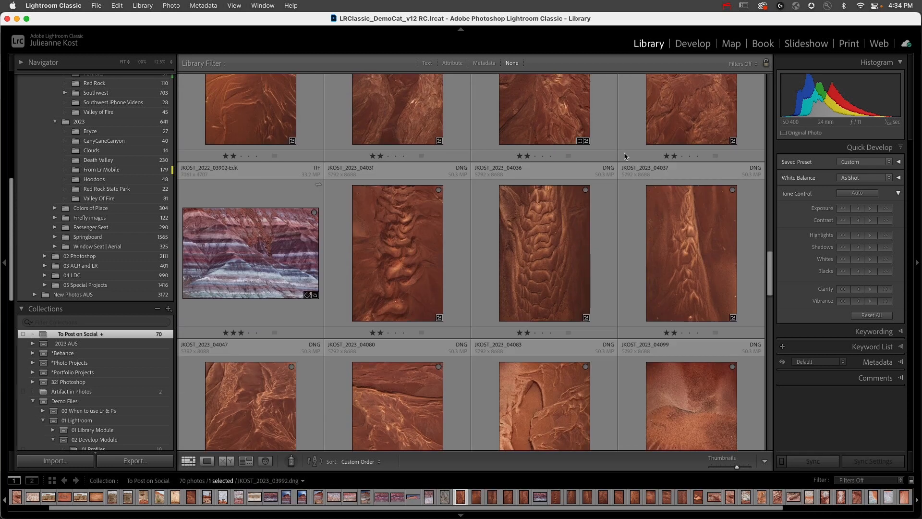
shift+click(530, 284)
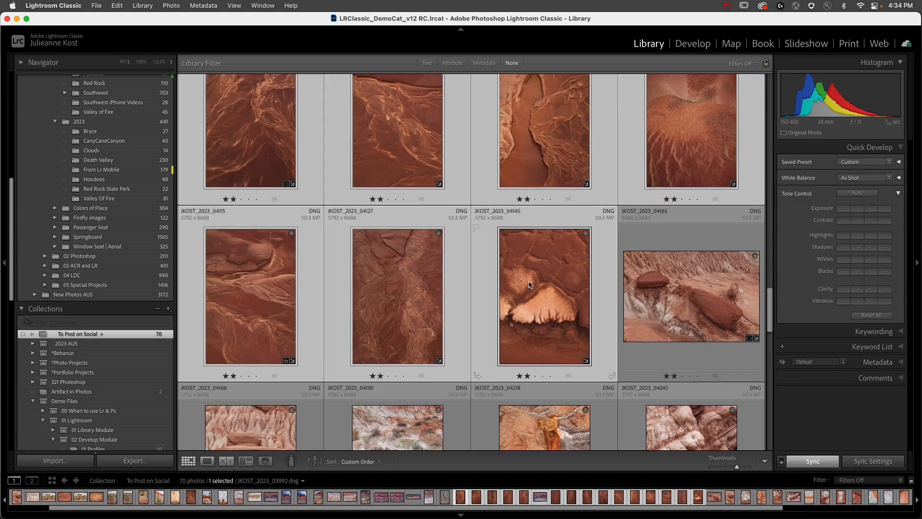
key(n)
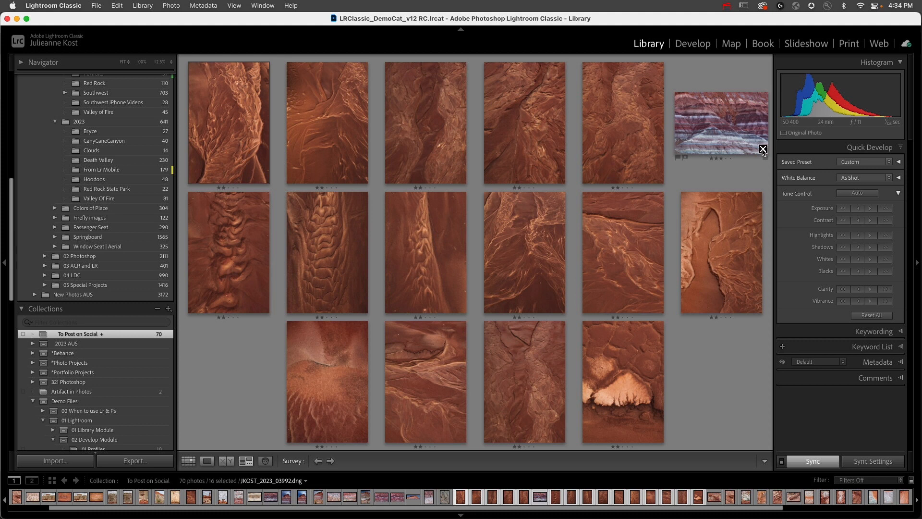
click(763, 150)
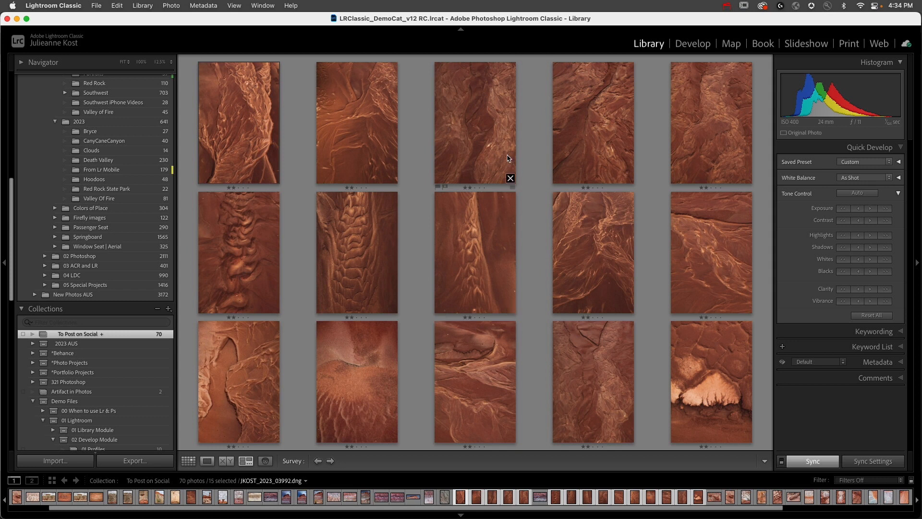
- Remove five redundant red rock photos, including JKOST_2023_04129, JKOST_2023_04127's neighbour and JKOST_2023_04023, from the collection and return to Grid view
click(482, 145)
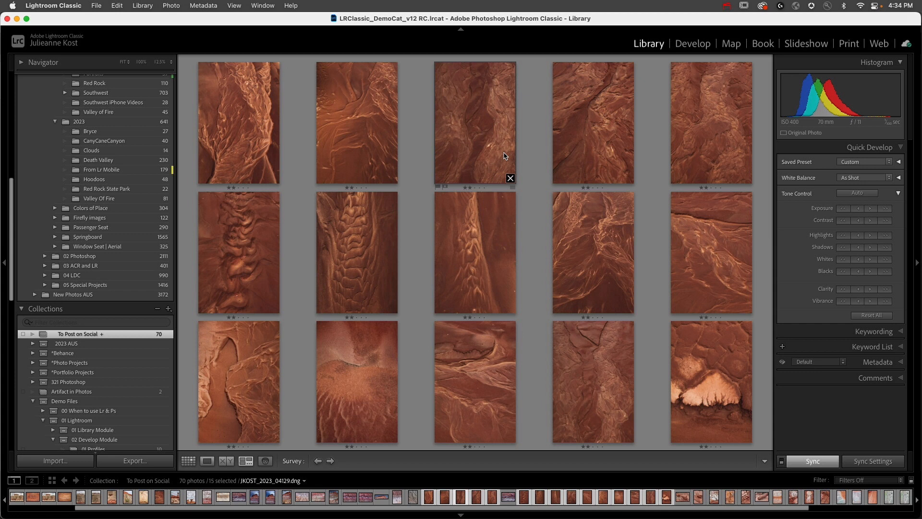
key(Delete)
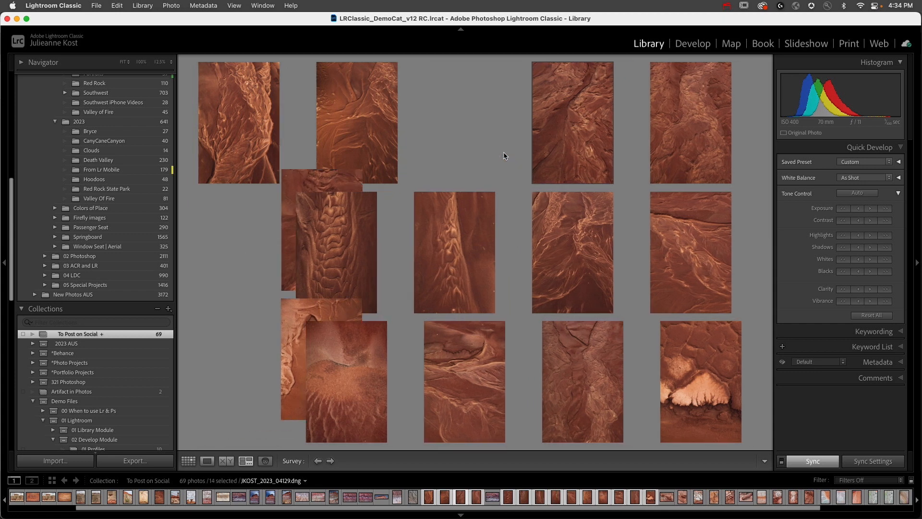
click(591, 141)
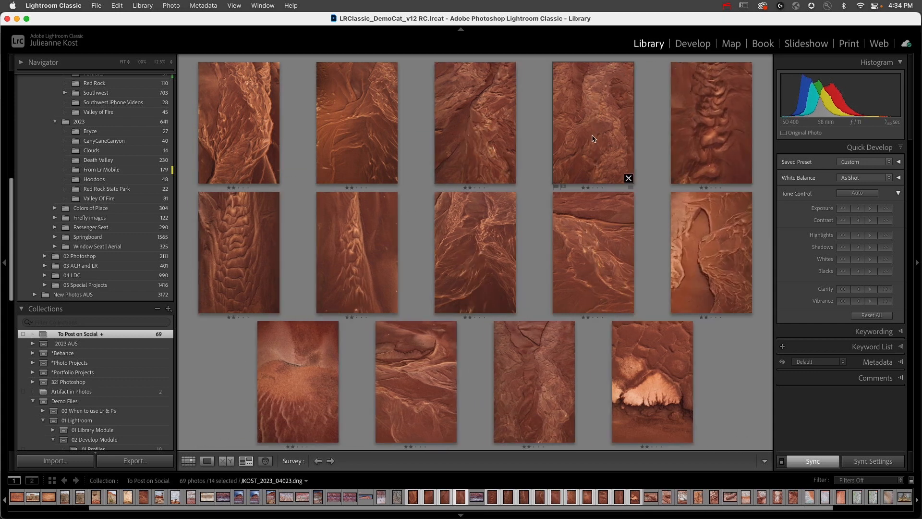
key(Delete)
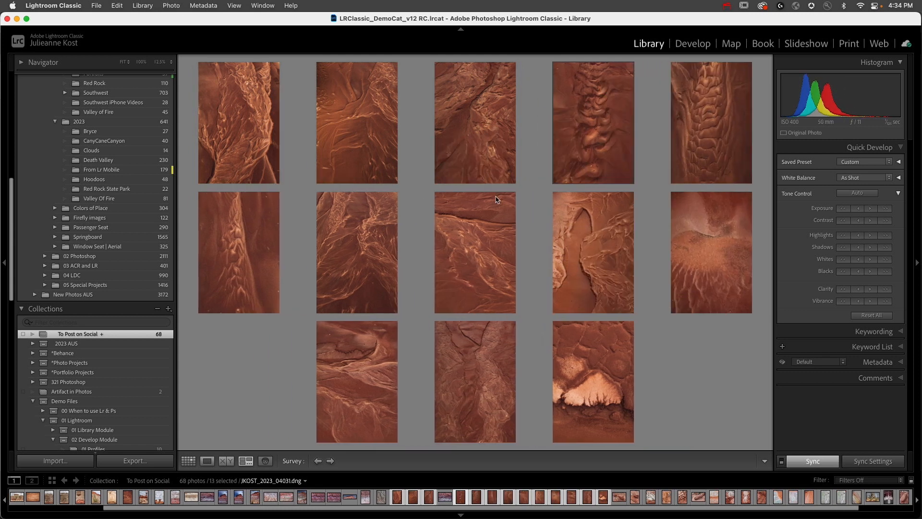
key(Delete)
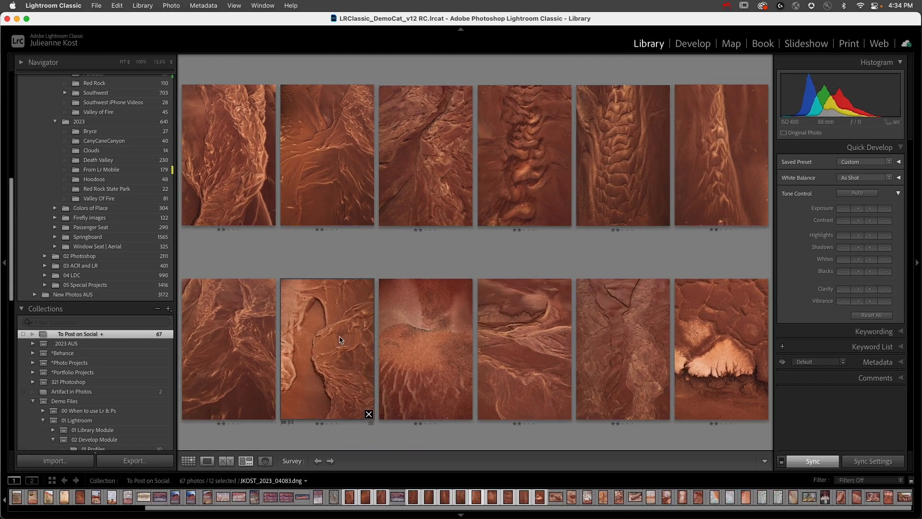
click(541, 352)
key(Delete)
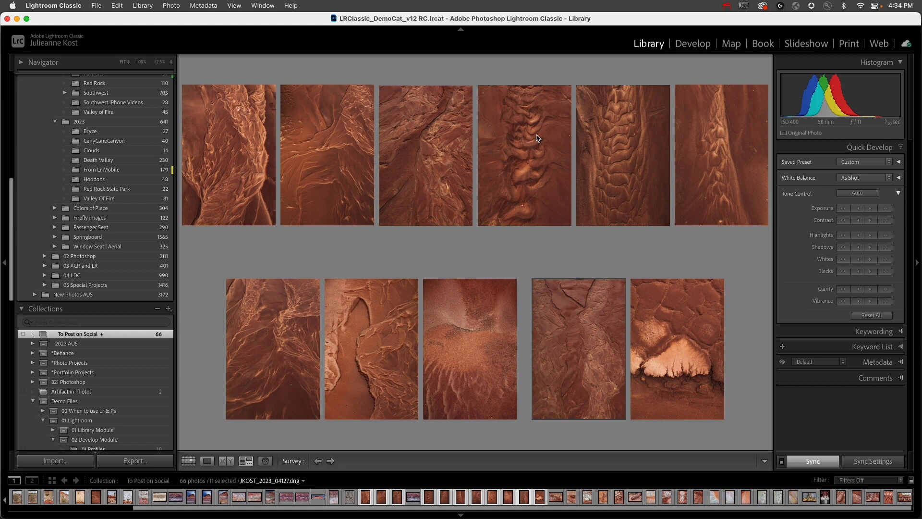
click(436, 157)
key(Delete)
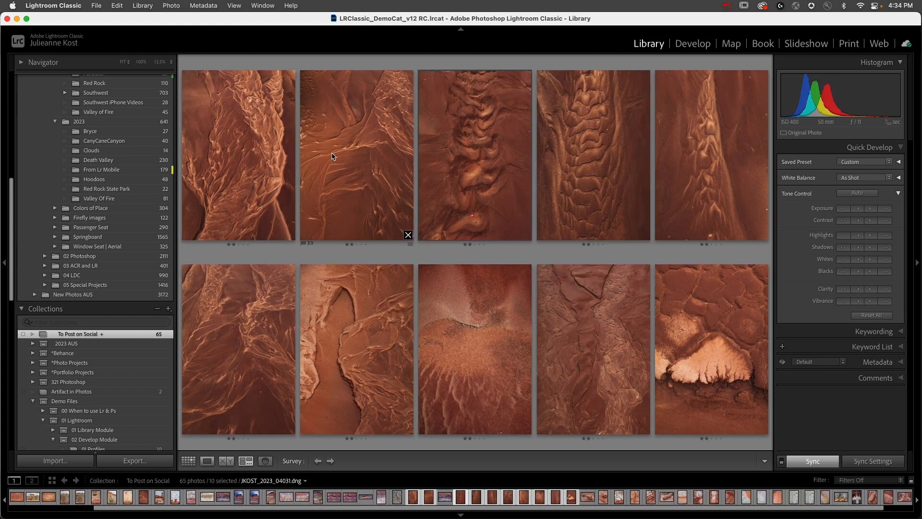
key(g)
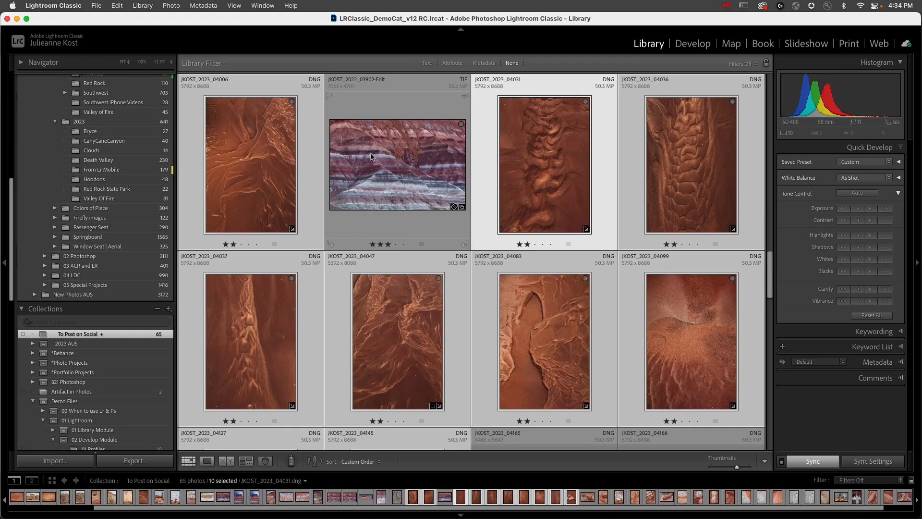
scroll(367, 183, up, 3)
scroll(367, 184, up, 1)
drag(651, 189, 620, 188)
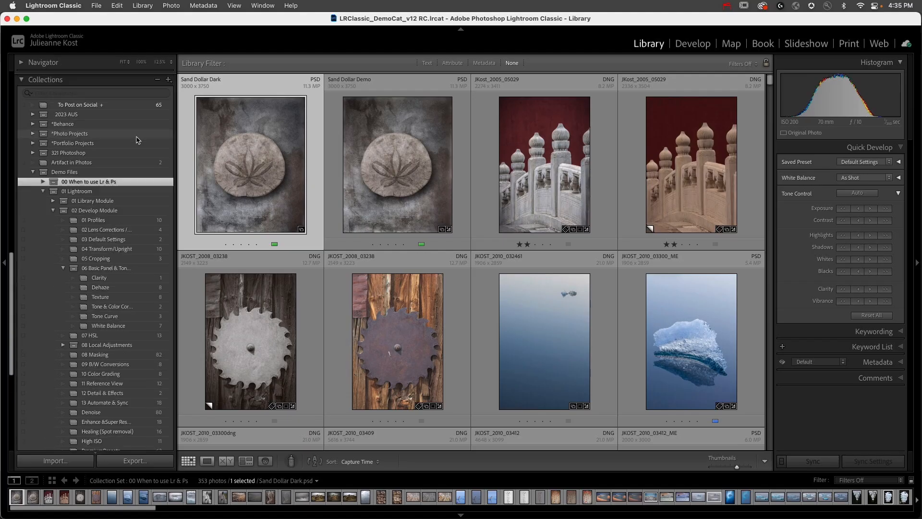
- Open the 00 When to use Ps collection in the 2023 AUS set and show the original JKOST_2016_11670 wreck photo fitted in Loupe view
scroll(115, 163, up, 5)
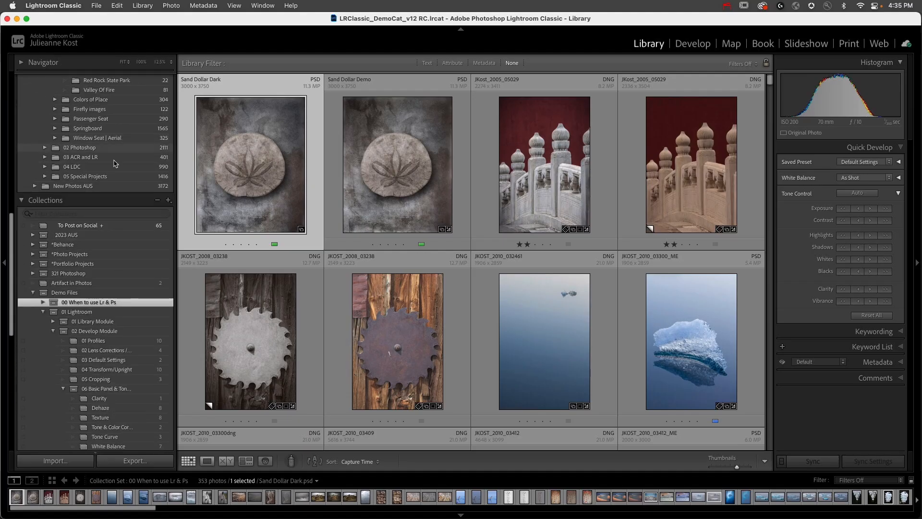
click(39, 236)
click(32, 235)
click(106, 245)
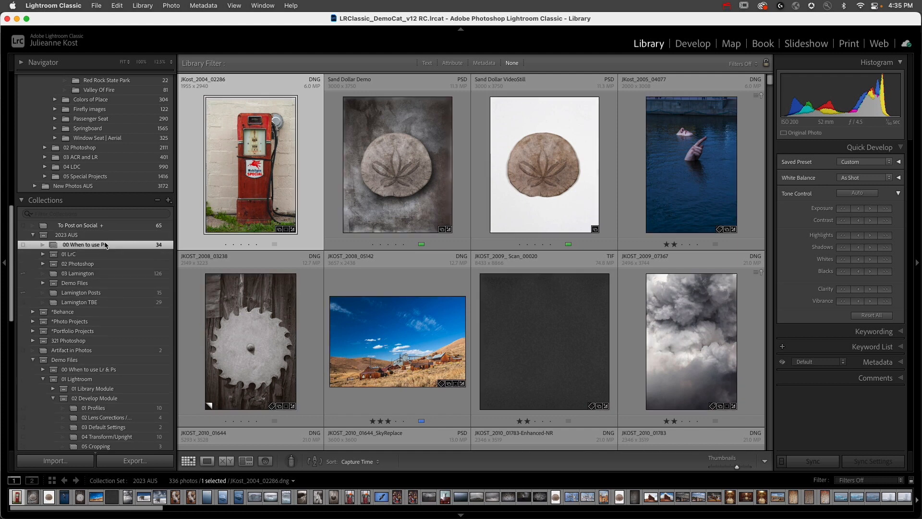
key(z)
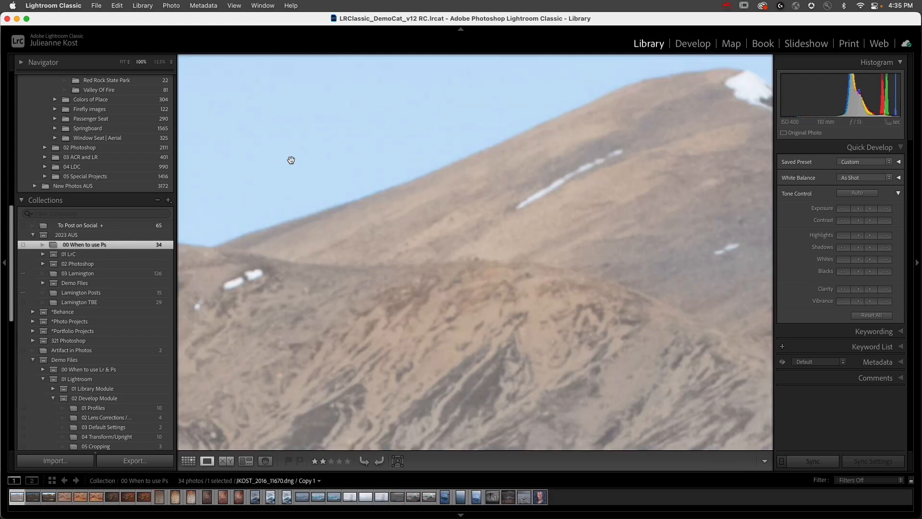
click(291, 160)
key(Right)
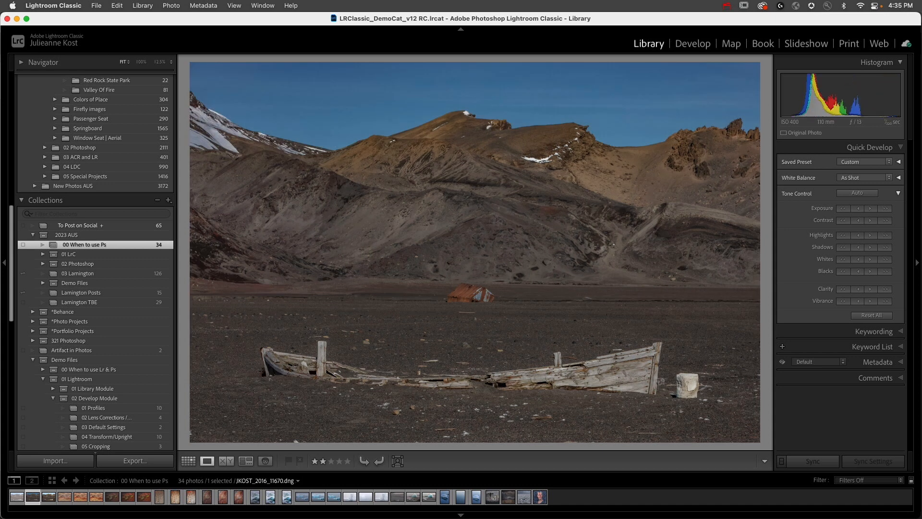
- Compare the original wreck photo with its retouched Photoshop version, JKOST_2016_11670_02.psd
key(Right)
key(Left)
key(Right)
key(Left)
key(Right)
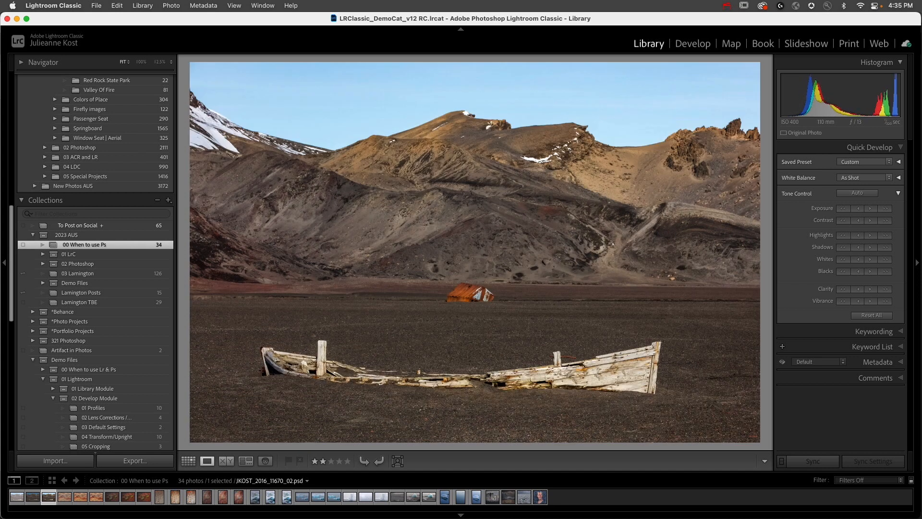
- Compare the original, adjusted and Photoshop-edited versions of the orange rock photo JKOST_2018_00194
key(Right)
key(Right)
key(Left)
key(Right)
key(Left)
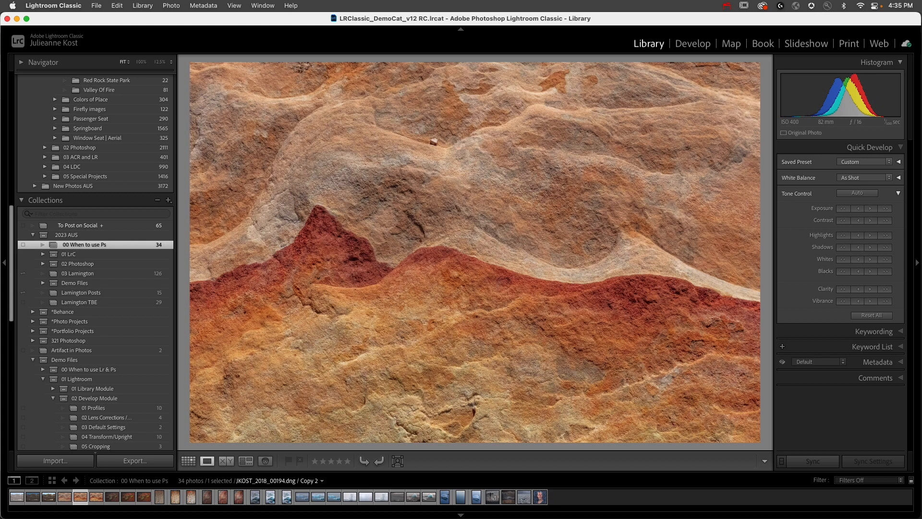
- Compare the versions of the lichen-covered rocks on the red slope
key(Right)
key(Right)
key(Left)
key(Right)
key(Right)
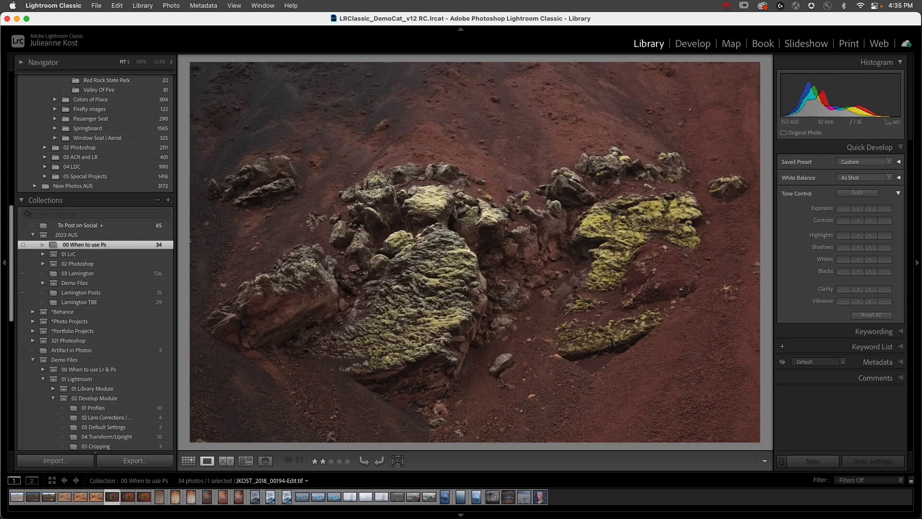
key(Right)
key(Left)
key(Right)
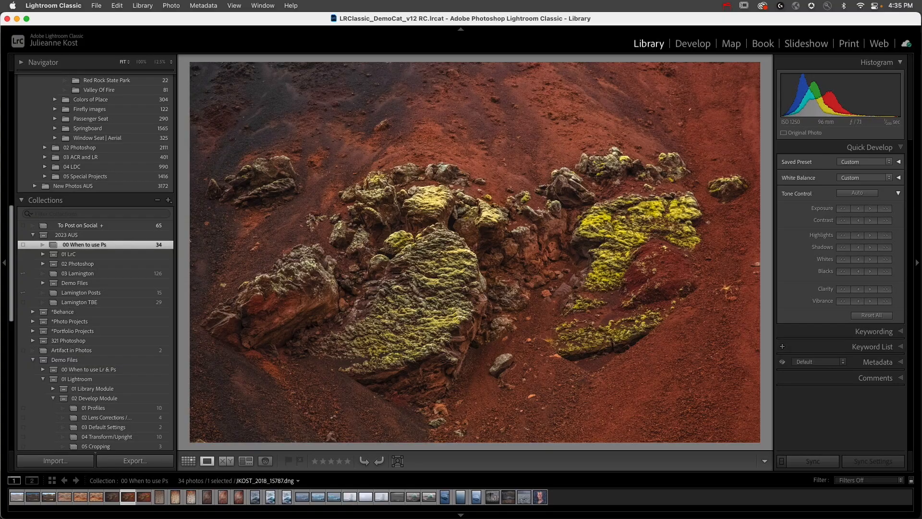
- Compare the orange sand pattern photo JKOST_2015_15311 with its Photoshop version, JKOST_2015_15311_ME.psd
key(Right)
key(Right)
key(Left)
key(Right)
key(Left)
key(Left)
key(Left)
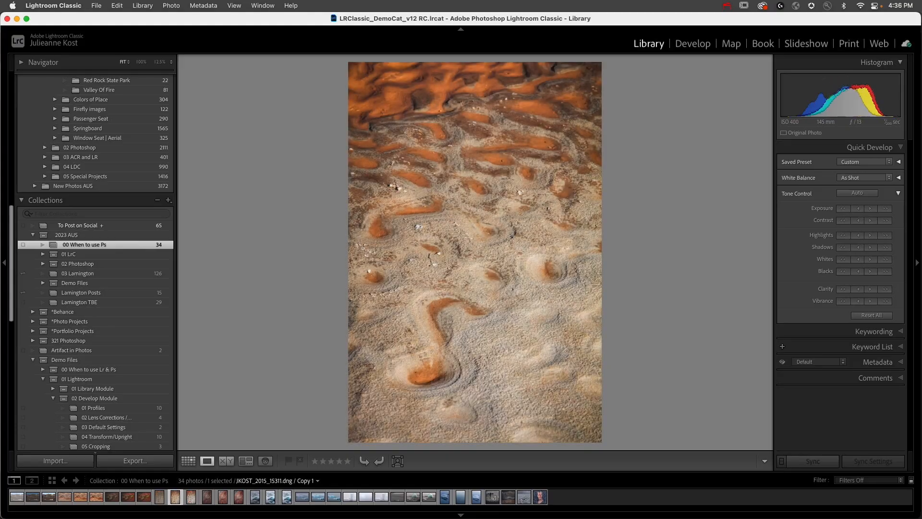
key(Left)
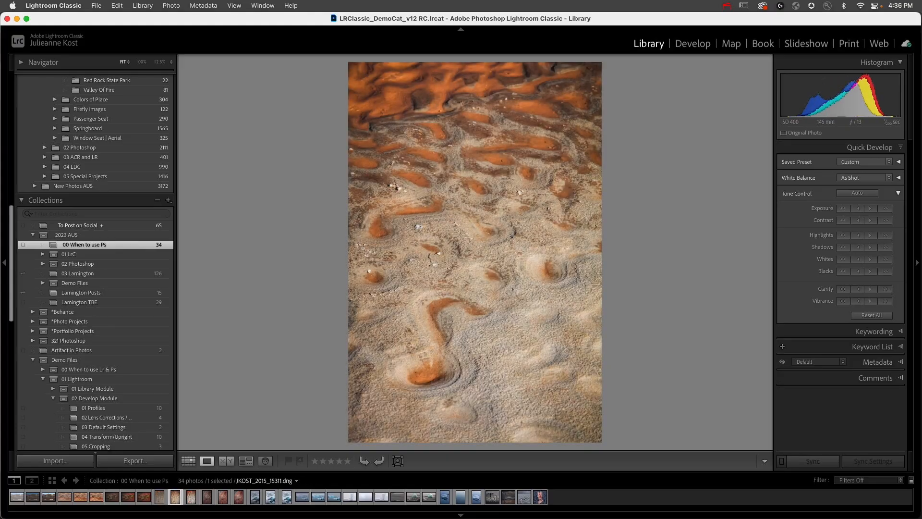
key(Right)
key(Right)
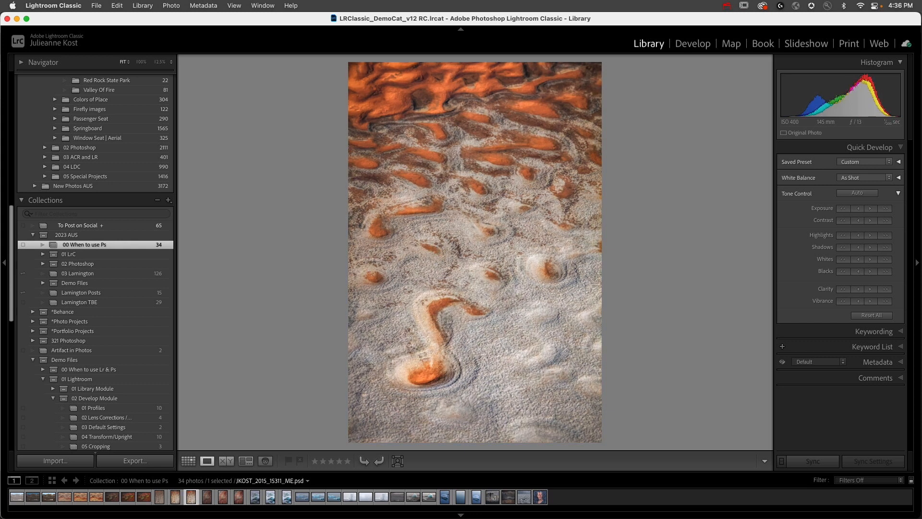
- Compare the virtual copy and original of the bare shrub photo JKOST_2019_00888 with its Photoshop version, JKOST_2019_00888_ME.psd
key(Right)
key(Right)
key(Right)
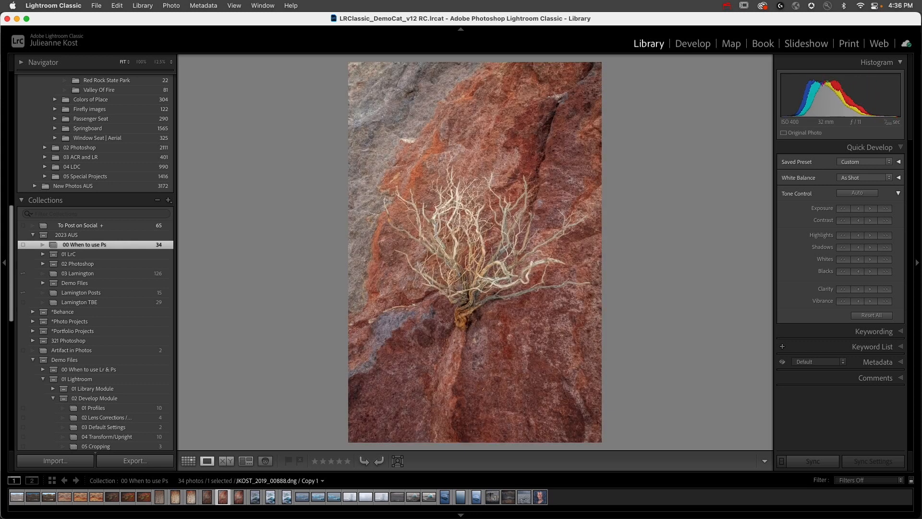
key(Left)
key(Right)
key(Left)
key(Right)
key(Left)
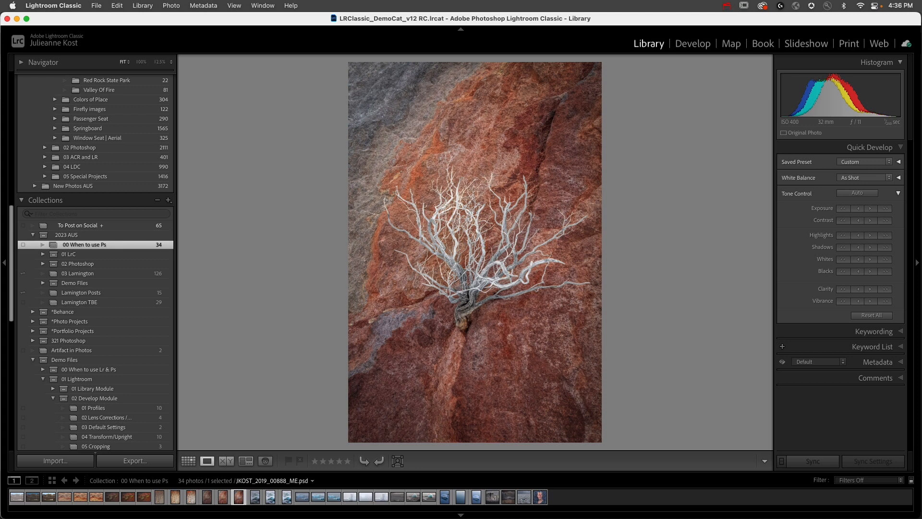
- Compare the unedited, adjusted and Photoshop-edited versions of the vertical iceberg photo JKOST_2016_08057
key(Right)
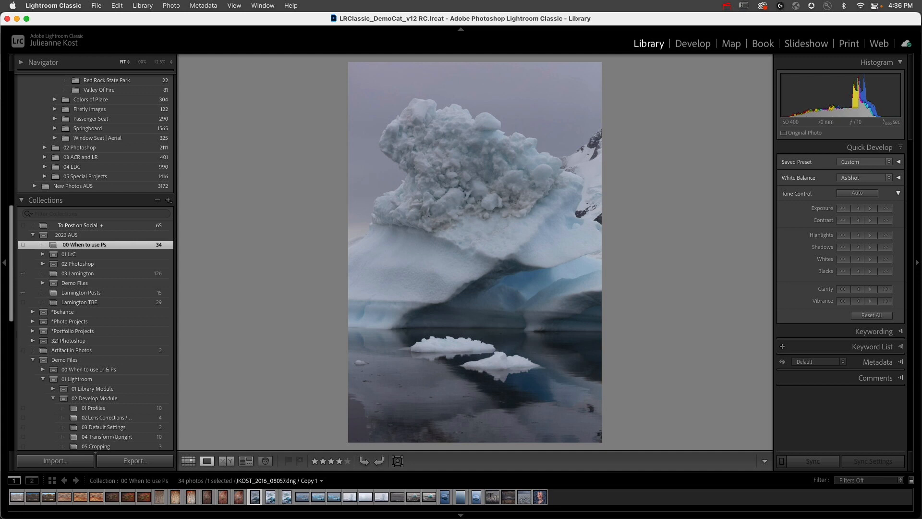
key(Right)
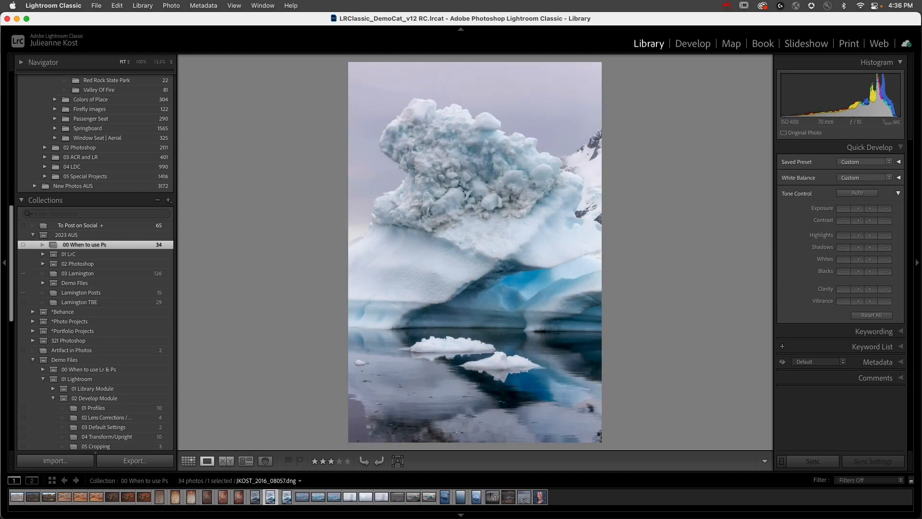
key(Right)
key(Left)
key(Left)
key(Right)
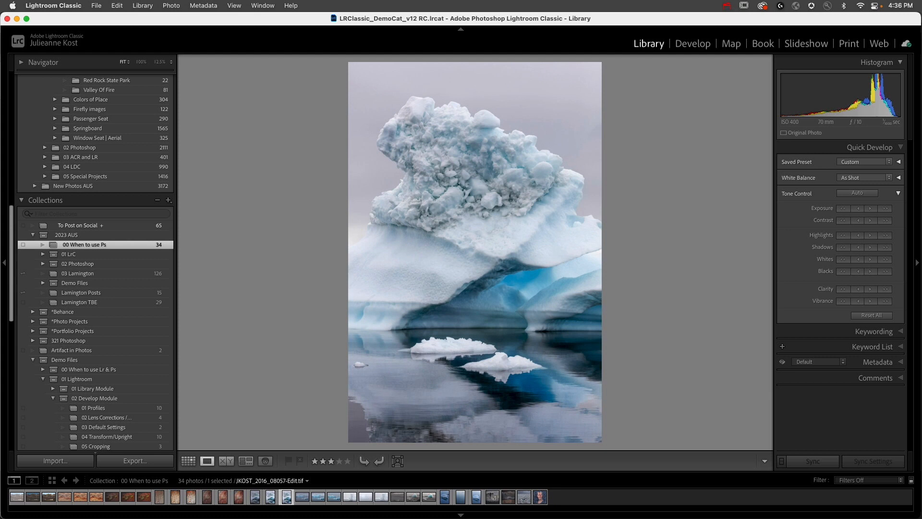
- Compare the versions of the floating icebergs photo JKOST_2016_03188, including the Photoshop edit with the background ice removed
key(Right)
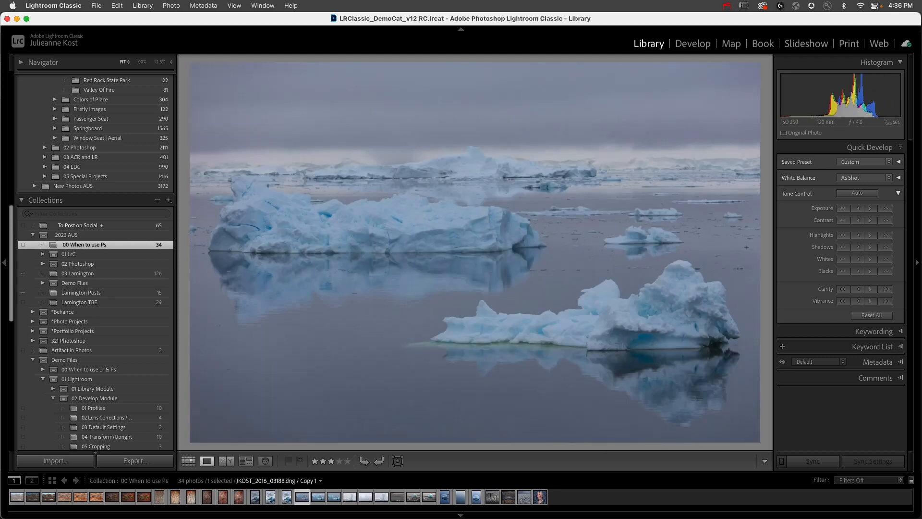
key(Right)
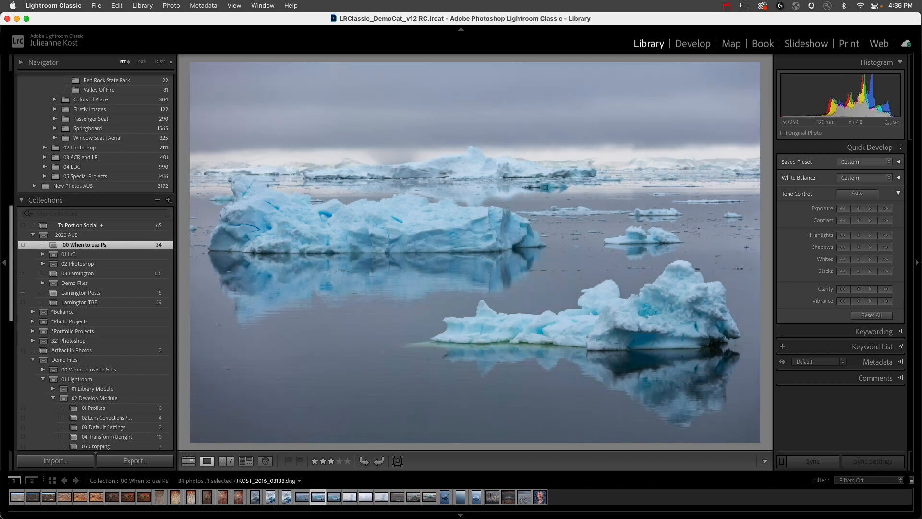
key(Right)
key(Left)
key(Right)
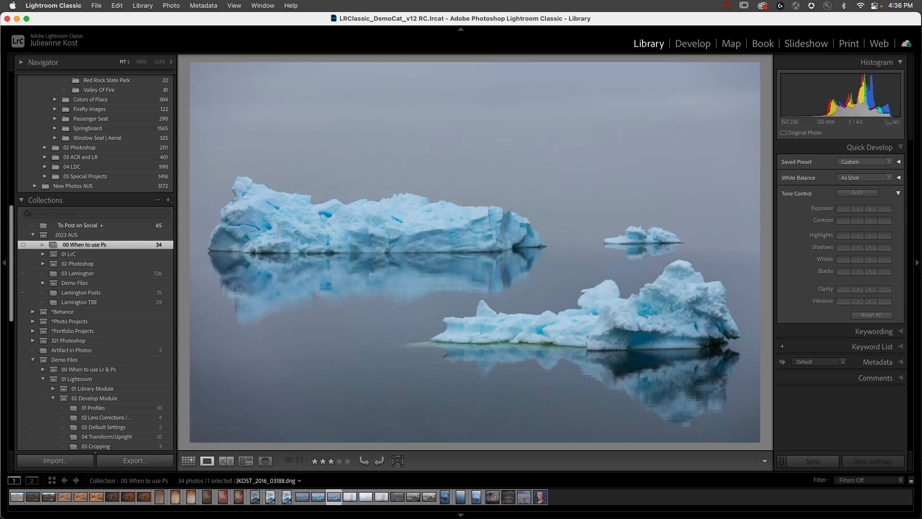
key(Left)
key(Right)
key(Left)
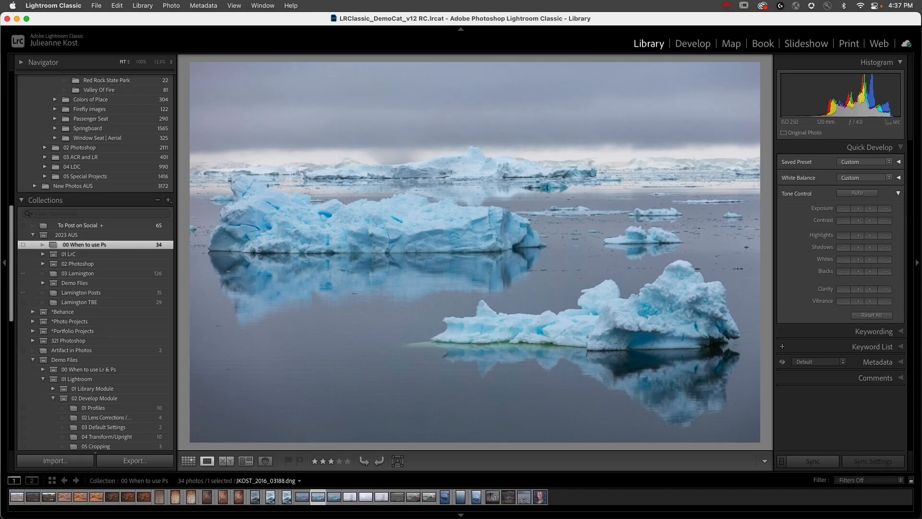
- Review the foggy iceberg source photos JKOST_2016_03709 and JKOST_2016_03987 and their Photoshop composite, JKOST_2016_03709_ME.psd
key(Right)
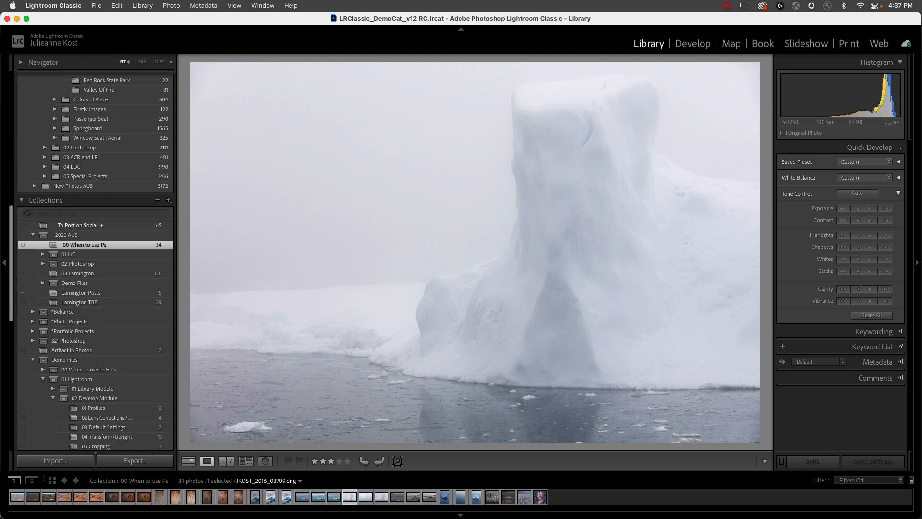
key(Right)
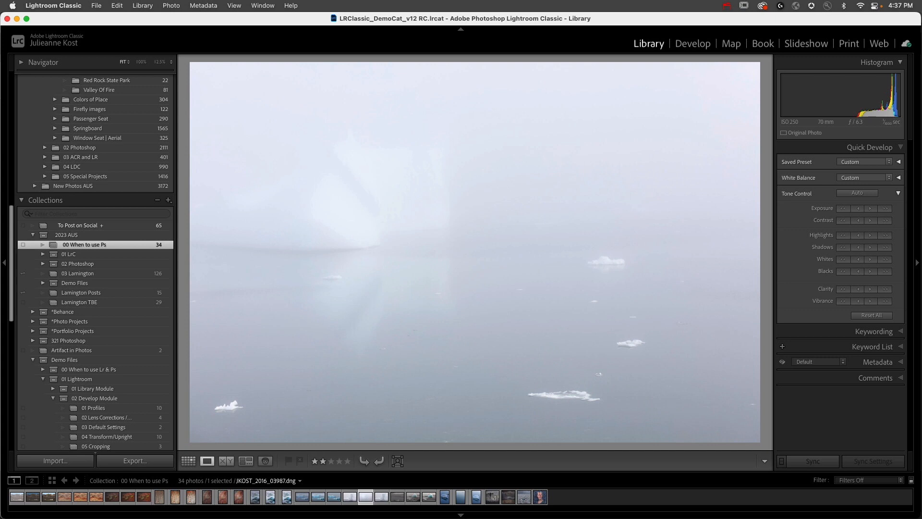
key(Right)
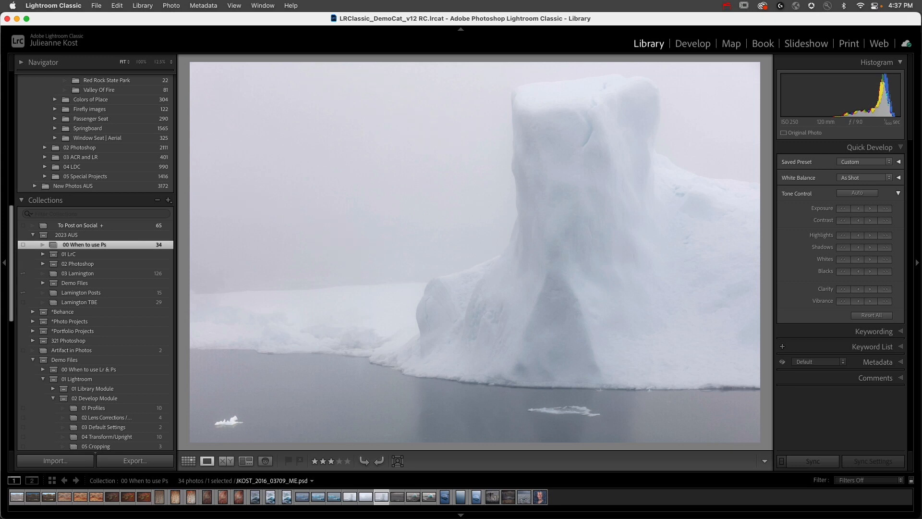
key(Left)
key(Right)
key(Right)
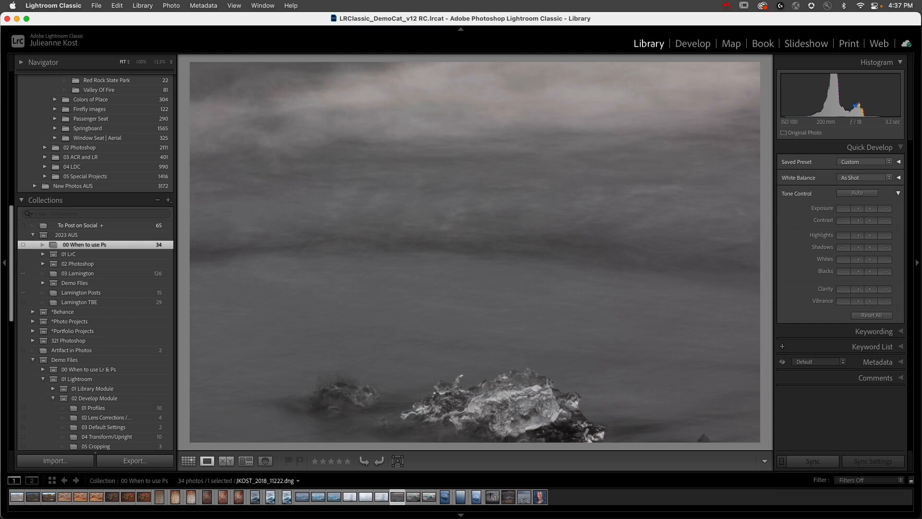
- Review the beach source photos JKOST_2018_11222 and JKOST_2018_11144 and compare them with the composite JKOST_2018_11144_ME.psd
key(Right)
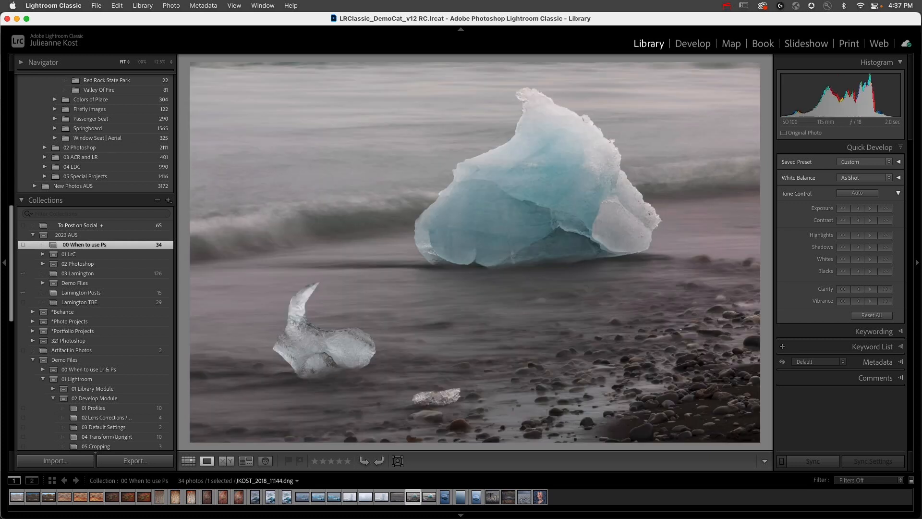
key(Right)
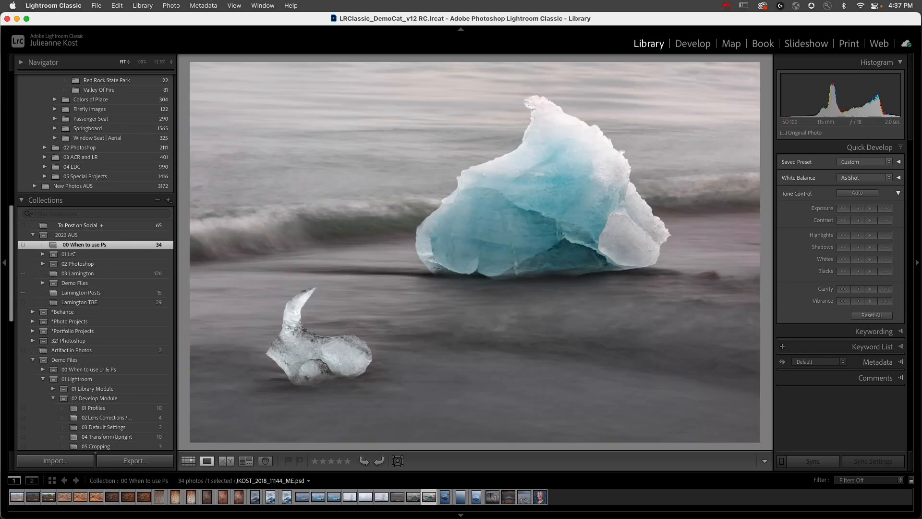
key(Left)
key(Right)
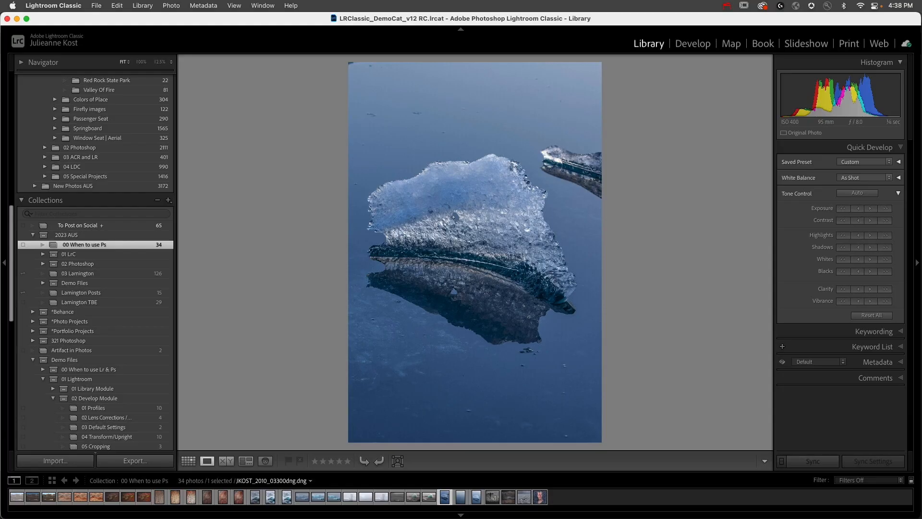
- Review the blue iceberg and open water source photos alongside their Photoshop composite
key(Right)
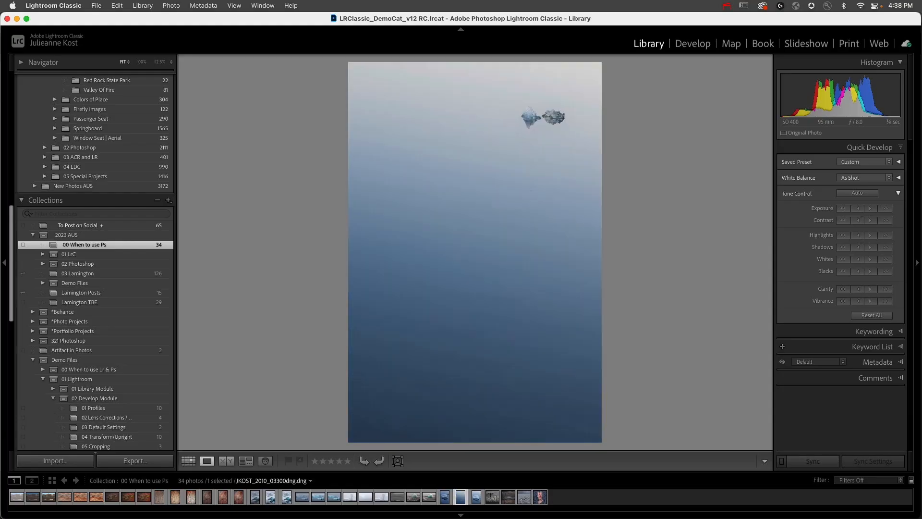
key(Left)
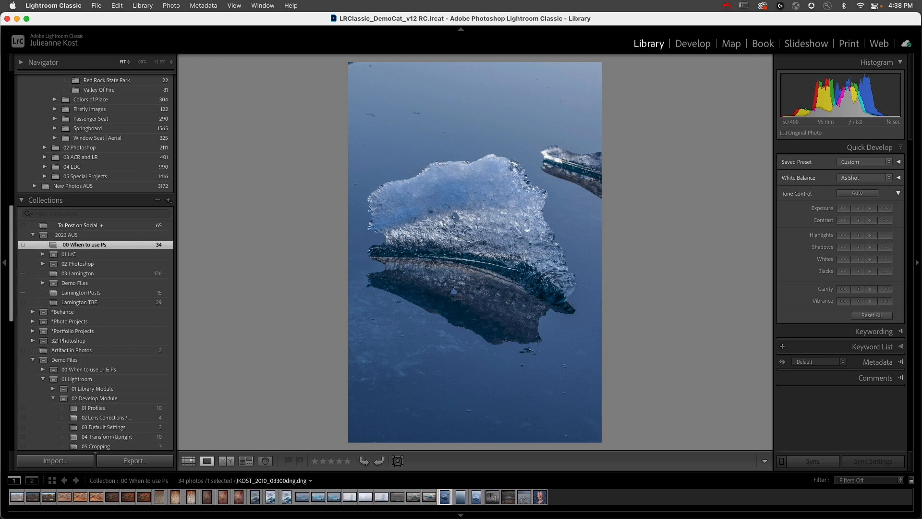
key(Right)
key(Right)
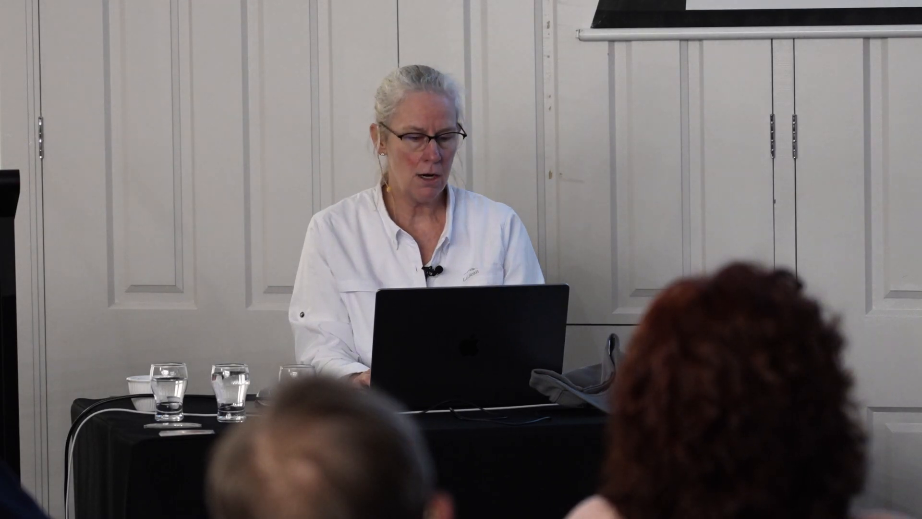
- Show the finished composites from EverythingIsFine.psd through Floats.psb to the layered portrait JKOST_2022_02621_ME02.psd
key(Right)
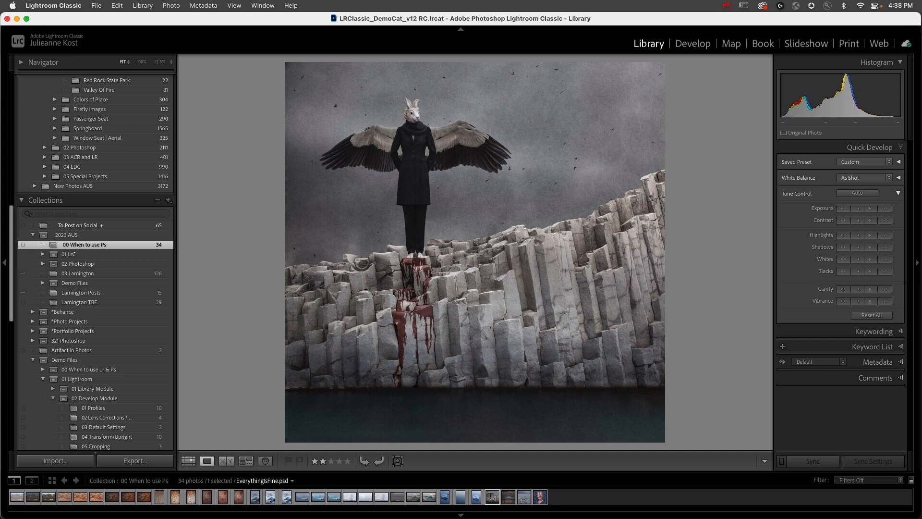
key(Right)
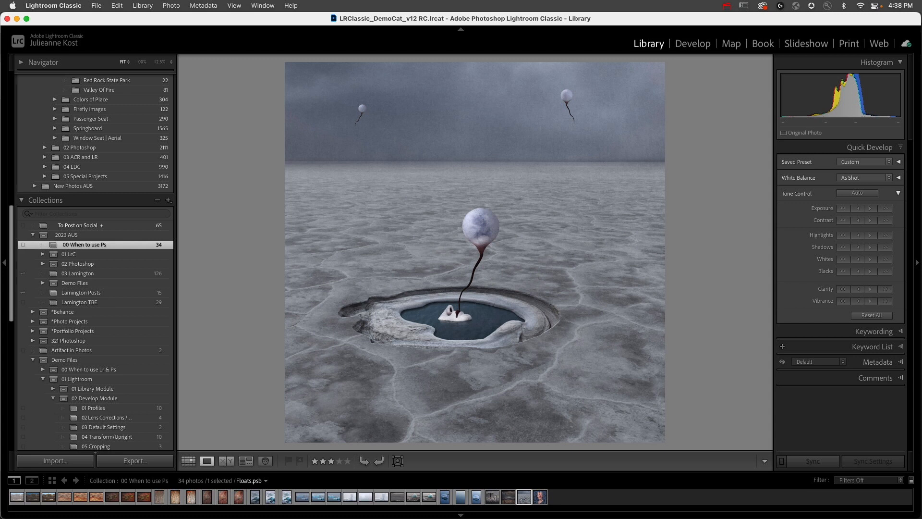
key(Right)
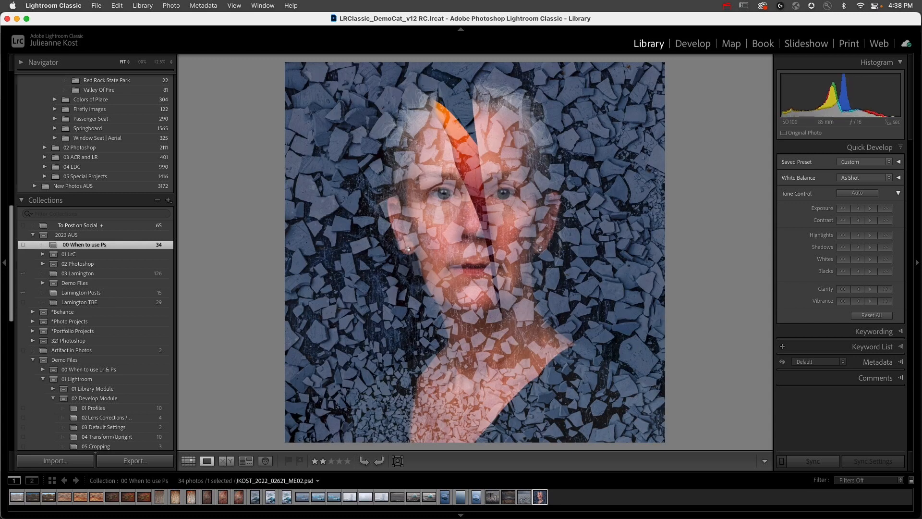
- In Grid view, select the JKOST_2010_03300dng iceberg and JKOST_2010_032461 water photos together and bring up their Edit In options for Photoshop
key(Left)
key(Left)
key(Left)
key(Left)
key(Left)
key(Left)
key(Left)
key(Left)
key(Left)
key(Left)
key(Left)
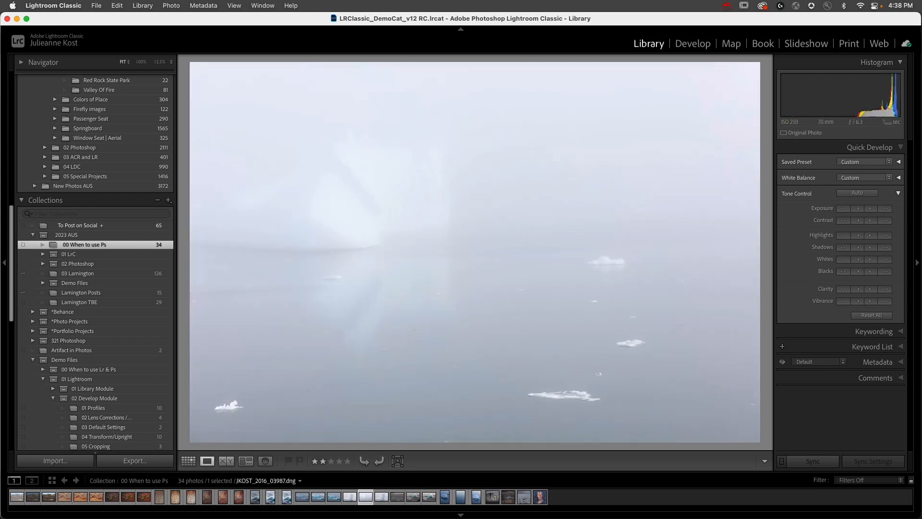
key(g)
scroll(510, 192, down, 10)
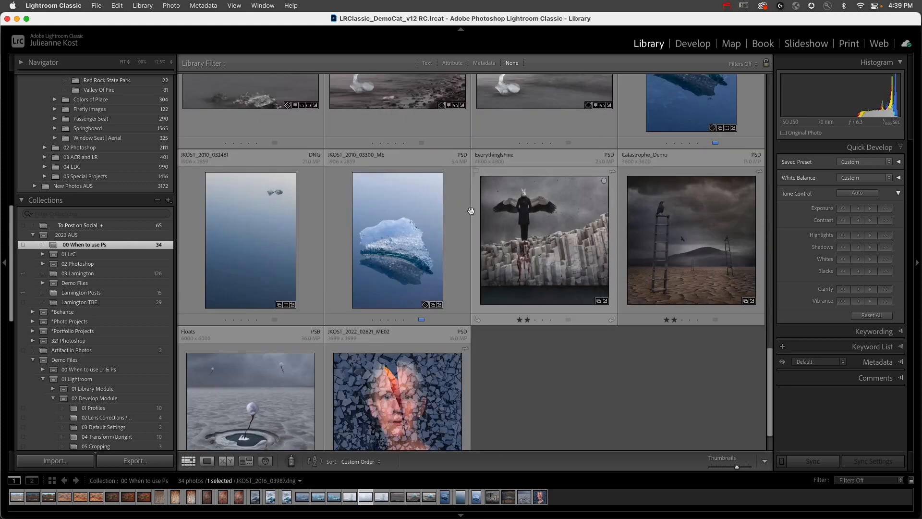
click(691, 111)
scroll(577, 168, up, 2)
super+click(267, 343)
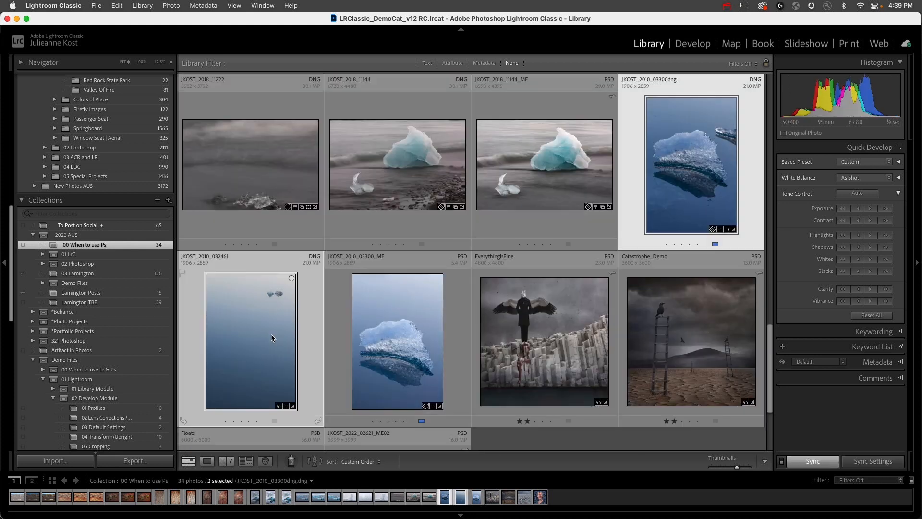
right_click(258, 311)
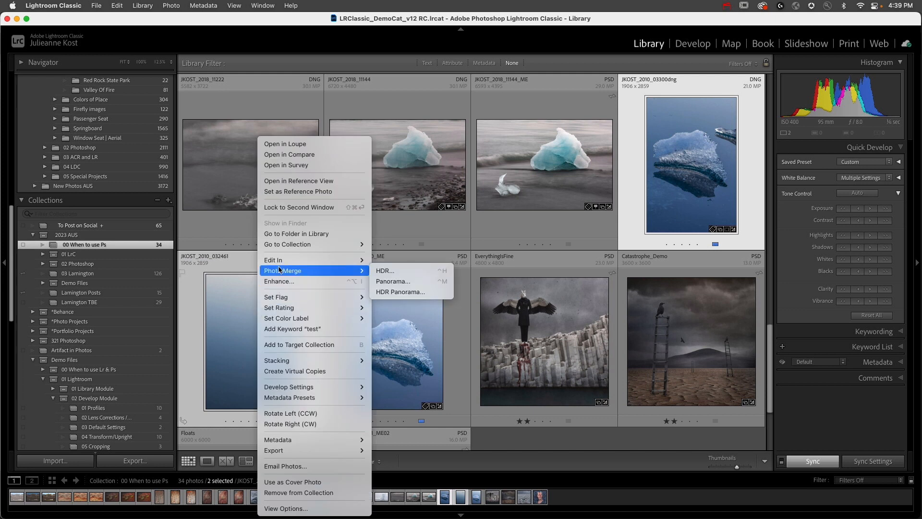
mouse_move(282, 264)
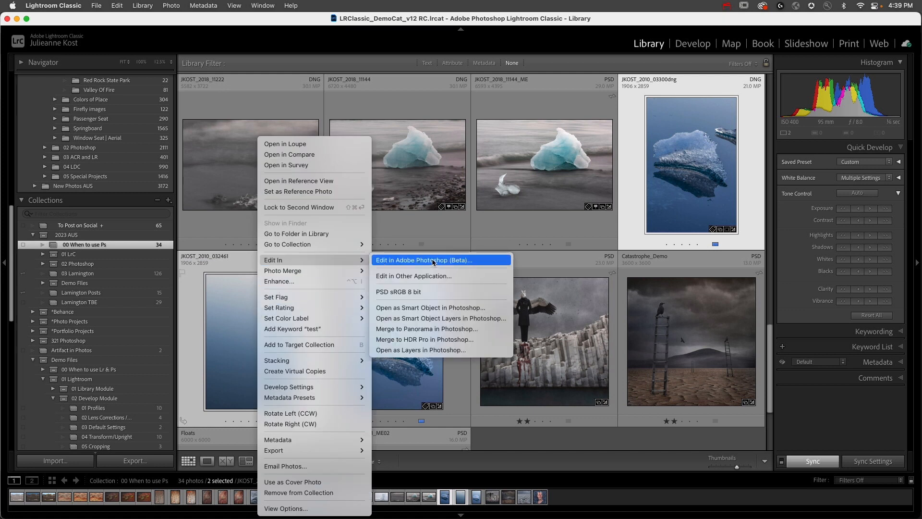
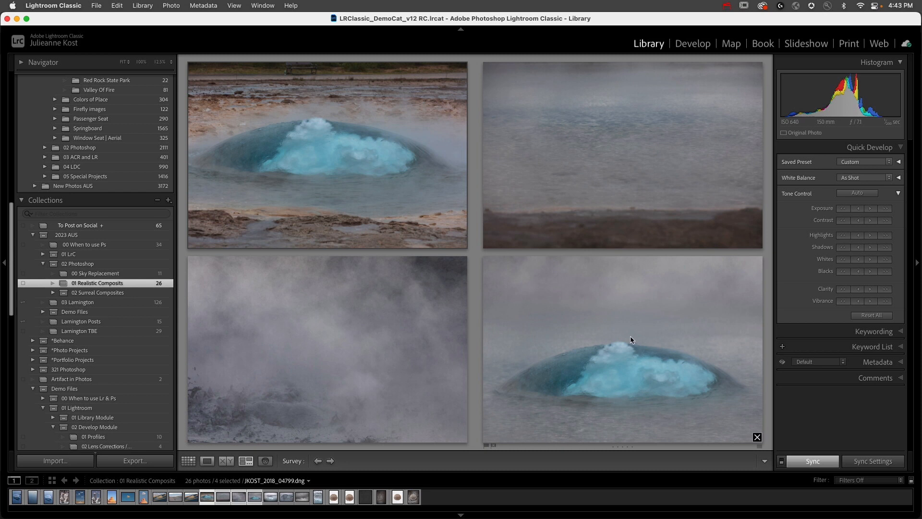
- Select the JKOST_2018_04799, JKOST_2018_04652 and JKOST_2018_13871 source photos and open them as Smart Object Layers in Photoshop
super+click(590, 328)
key(g)
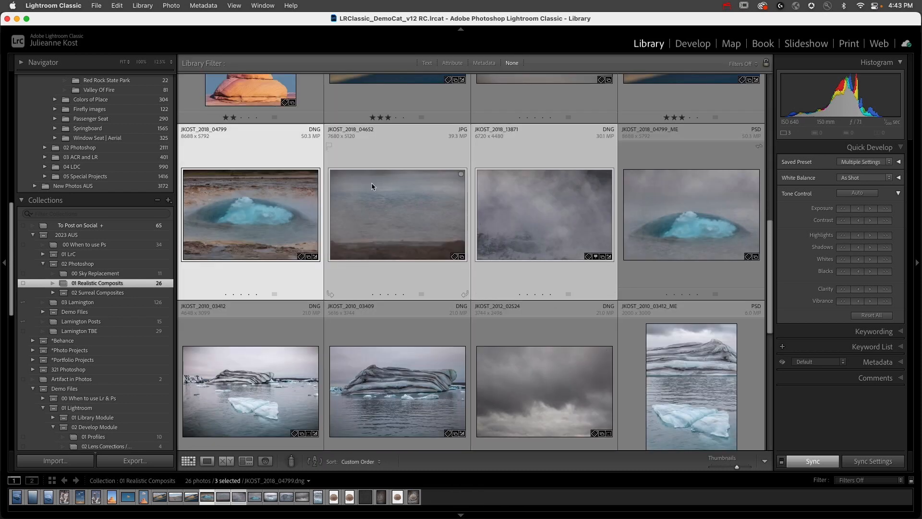
right_click(372, 182)
mouse_move(426, 272)
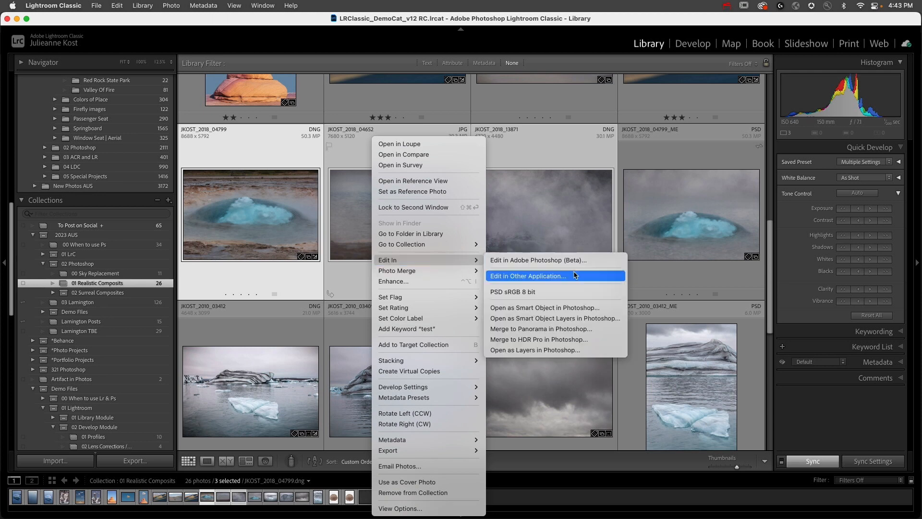
click(584, 321)
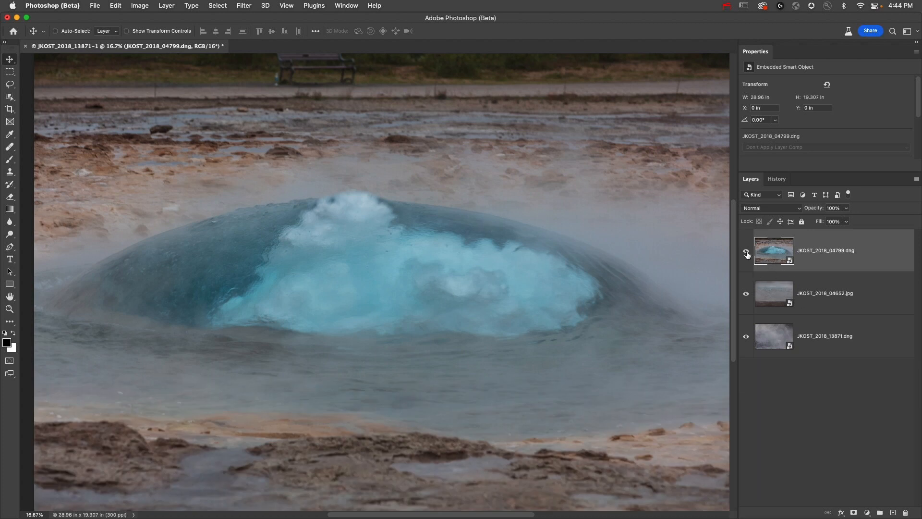
- Move the JKOST_2018_04799 geyser layer to the bottom of the stack and hide the two layers above it
drag(818, 254, 807, 355)
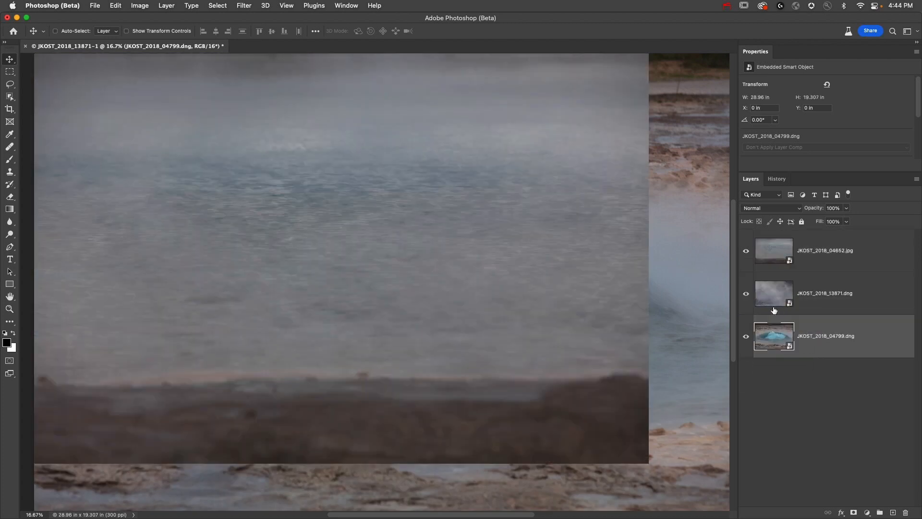
drag(747, 295, 746, 250)
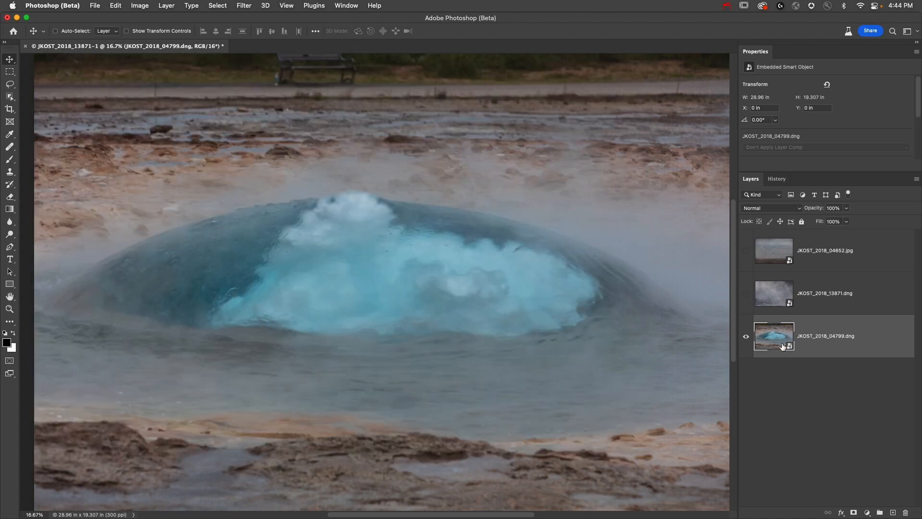
- Scale the geyser layer down slightly and reposition it on the canvas, leaving an empty margin around the photo
key(super+t)
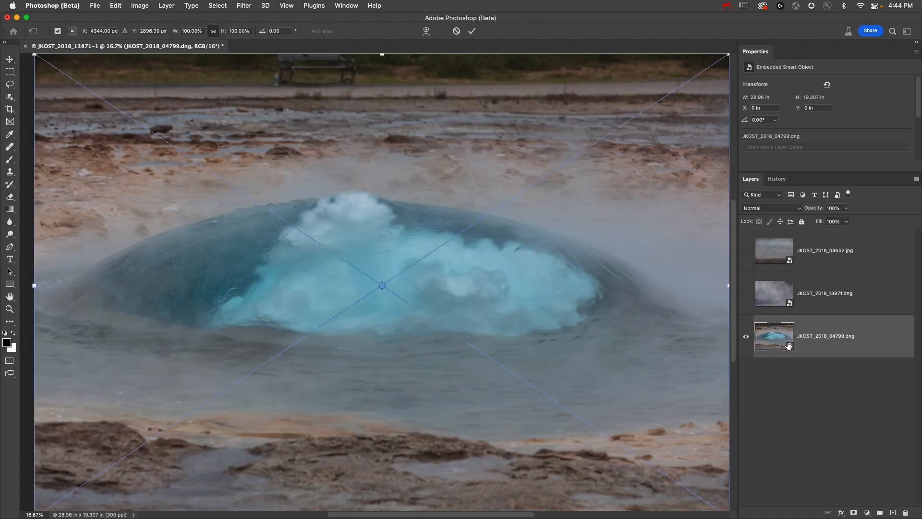
drag(729, 57, 653, 104)
drag(557, 237, 569, 258)
key(Return)
- Shrink the geyser Smart Object to 3.59% and enlarge it back to about 23.18 in wide
key(super+t)
drag(666, 130, 407, 303)
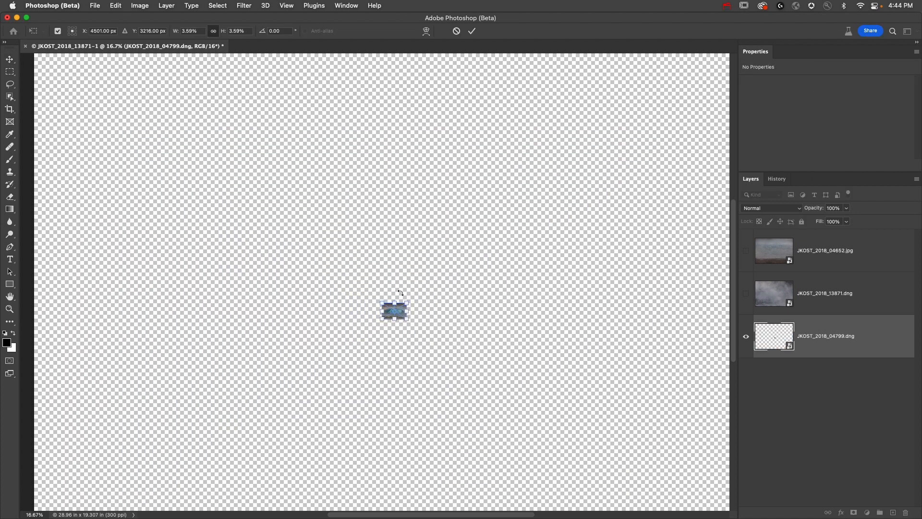
key(Return)
key(super+t)
drag(406, 303, 677, 135)
key(Return)
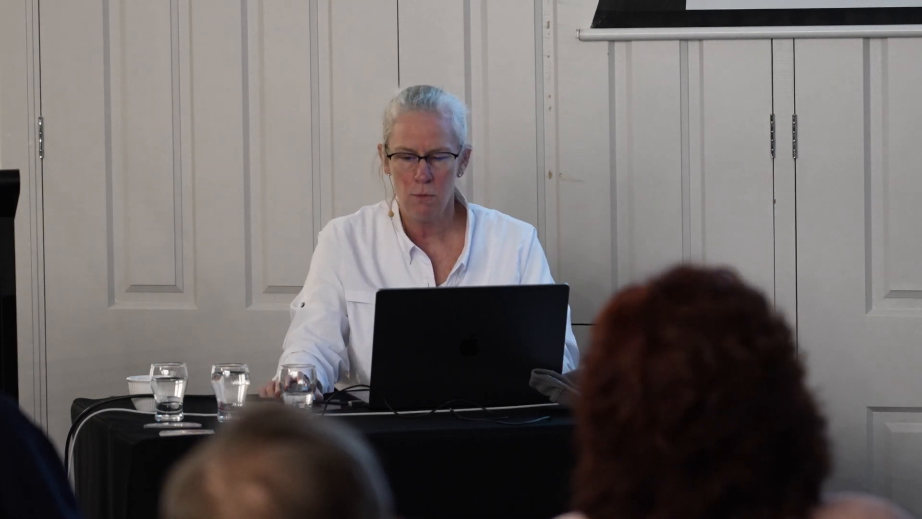
- Show the JKOST_2018_04652 water layer directly above the geyser layer and shift it slightly down and right
click(746, 252)
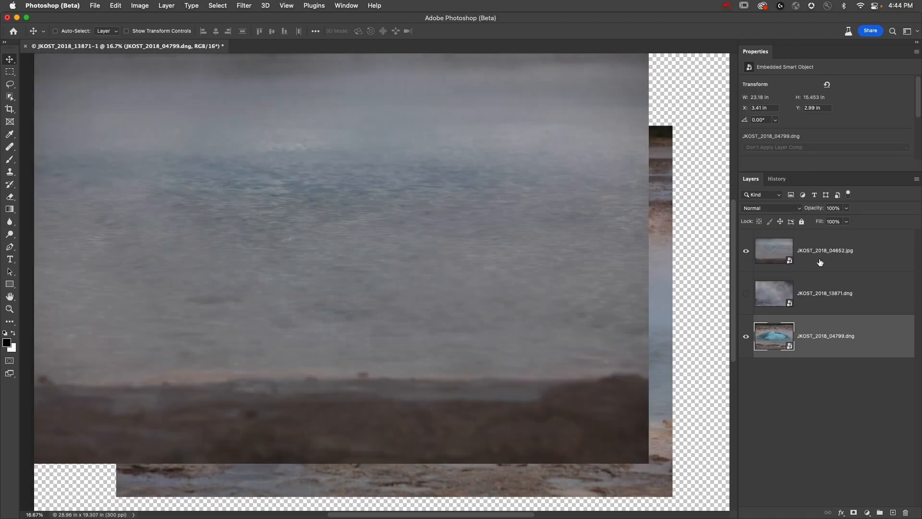
drag(820, 262, 824, 315)
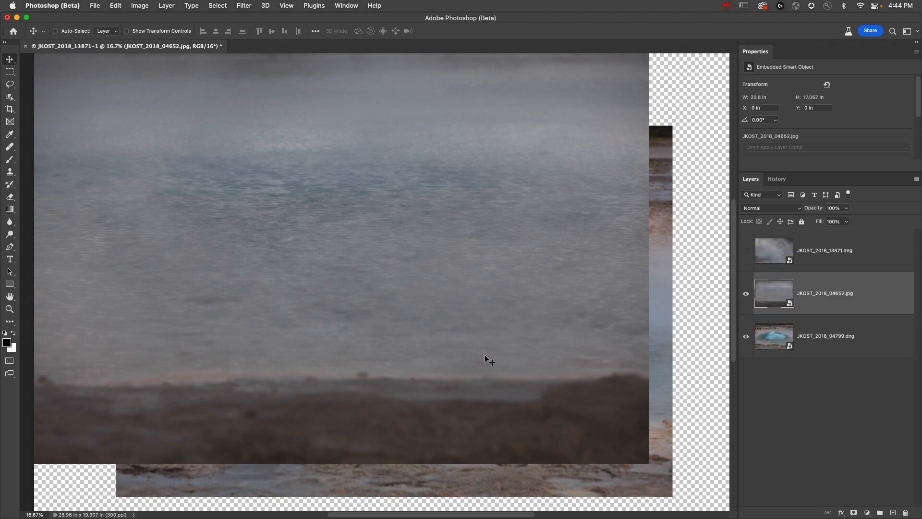
drag(437, 361, 454, 379)
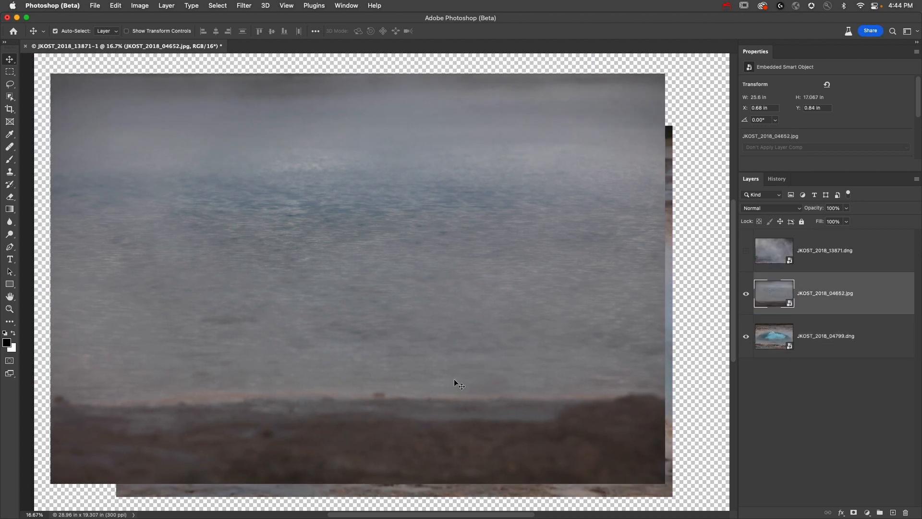
- Enlarge the water layer to 126.33% and lower it so the dark shoreline falls below the canvas
key(super+minus)
key(super+t)
drag(601, 134, 668, 99)
drag(548, 247, 584, 314)
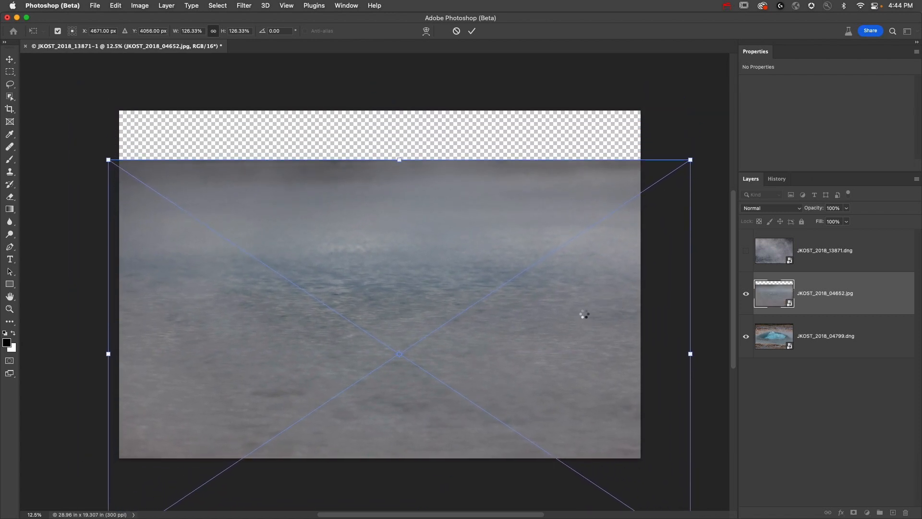
key(Return)
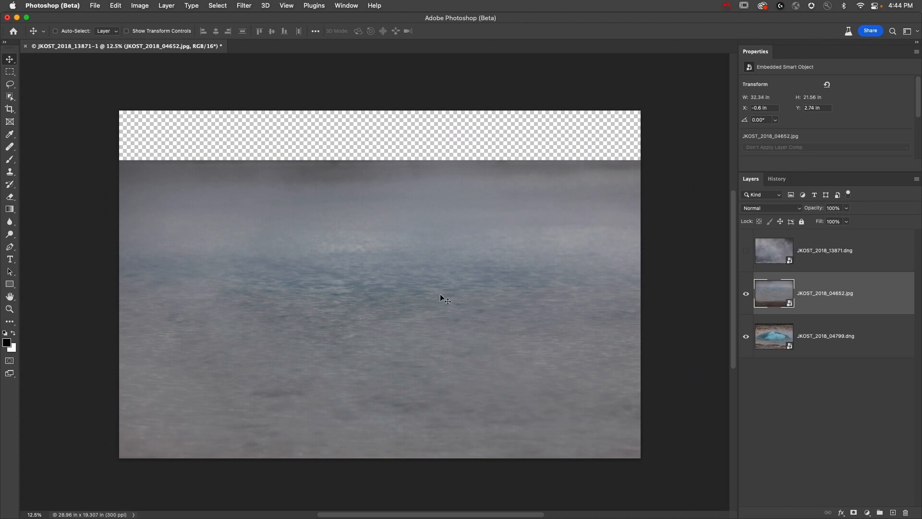
- Add a black layer mask to the JKOST_2018_04652 water layer so that the whole layer is hidden
drag(778, 327, 781, 355)
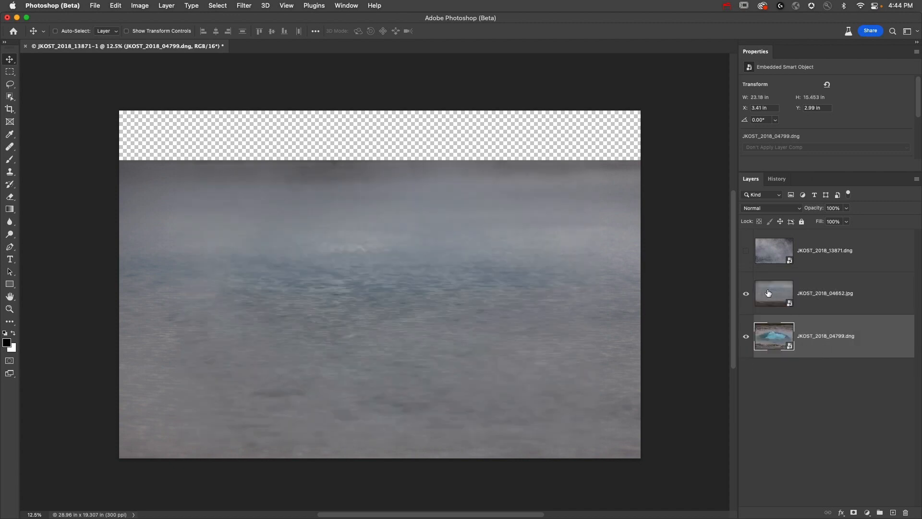
click(768, 292)
alt+click(853, 513)
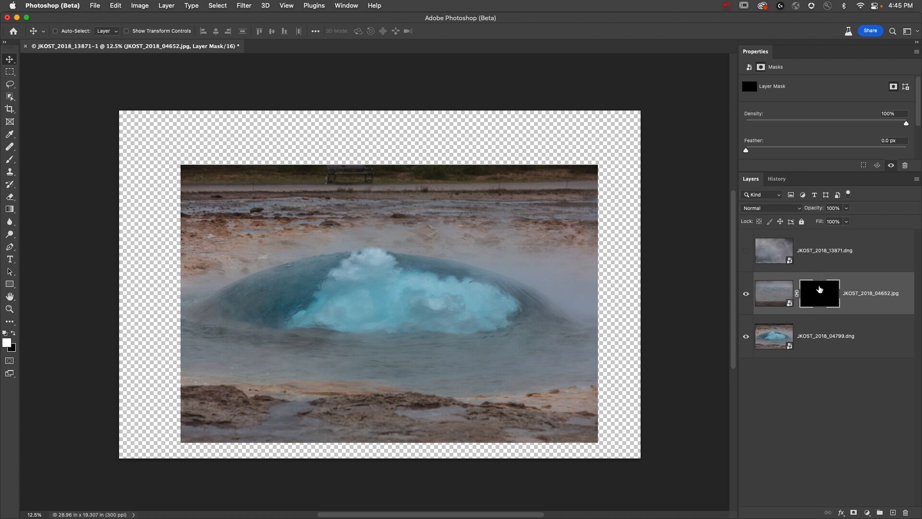
- Paint the water layer's mask with a large soft white brush to reveal water everywhere around the blue geyser dome
key(b)
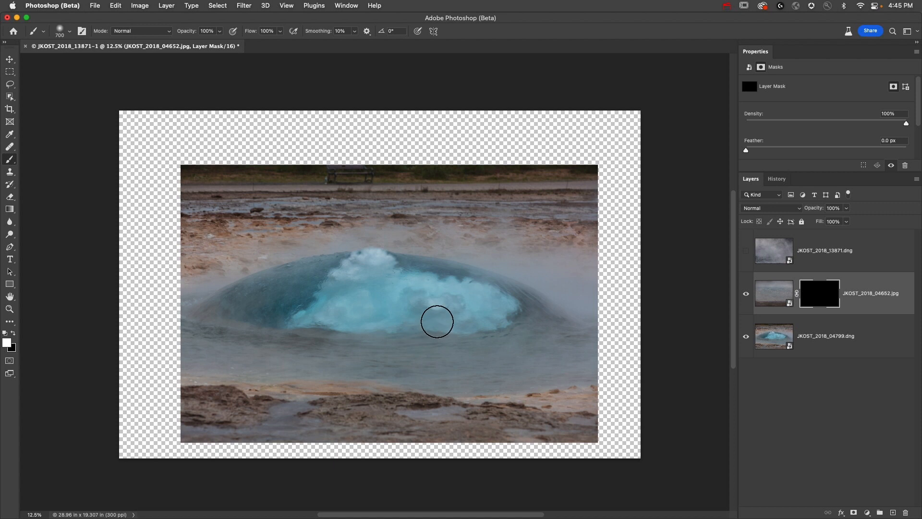
drag(440, 322, 491, 353)
mouse_move(185, 397)
mouse_down()
mouse_move(355, 459)
mouse_move(191, 430)
mouse_move(492, 467)
mouse_move(292, 450)
mouse_move(592, 433)
mouse_move(607, 413)
mouse_move(510, 441)
mouse_move(600, 416)
mouse_move(508, 416)
mouse_move(613, 398)
mouse_move(650, 313)
mouse_move(647, 266)
mouse_move(625, 216)
mouse_move(615, 222)
mouse_move(635, 267)
mouse_move(552, 241)
mouse_move(577, 191)
mouse_move(512, 184)
mouse_move(486, 197)
mouse_move(578, 208)
mouse_move(338, 155)
mouse_move(424, 180)
mouse_move(457, 175)
mouse_move(534, 204)
mouse_move(250, 184)
mouse_move(173, 208)
mouse_move(209, 216)
mouse_move(147, 221)
mouse_move(124, 250)
mouse_up()
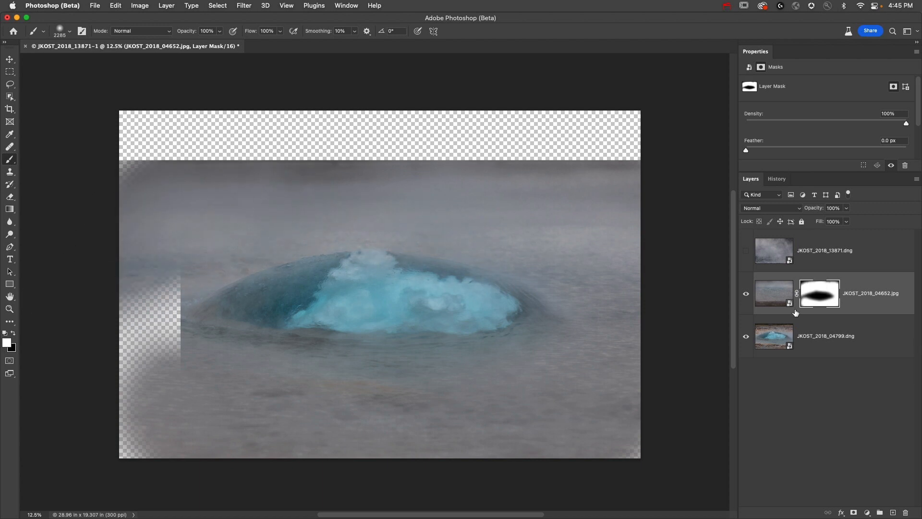
mouse_move(128, 282)
mouse_down()
mouse_move(154, 368)
mouse_move(135, 486)
mouse_move(130, 442)
mouse_up()
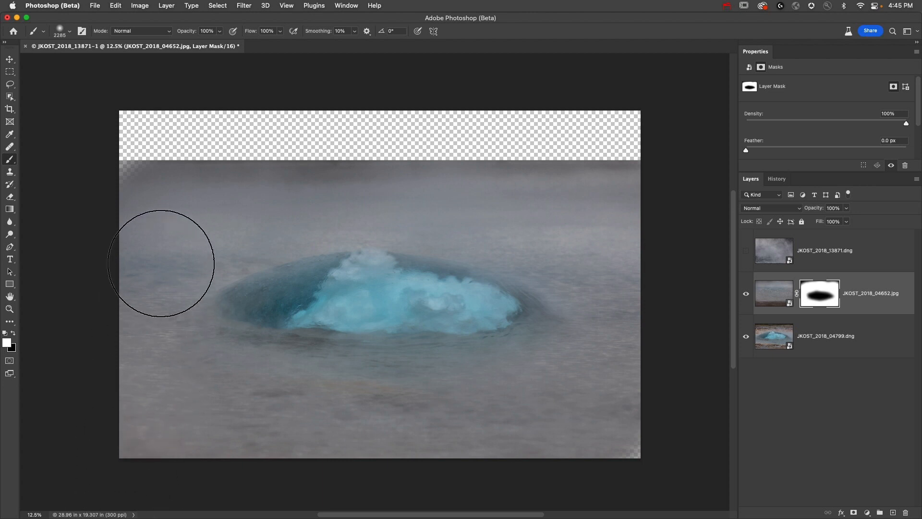
mouse_move(152, 273)
mouse_down()
mouse_move(251, 418)
mouse_move(558, 422)
mouse_move(274, 406)
mouse_move(510, 433)
mouse_up()
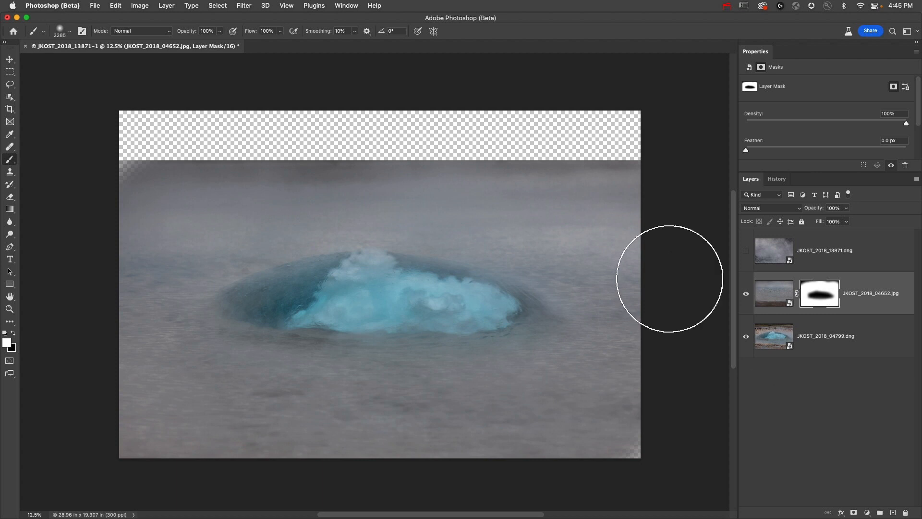
- Open the JKOST_2018_04799 geyser Smart Object for editing and try one adjustment on it
double_click(773, 340)
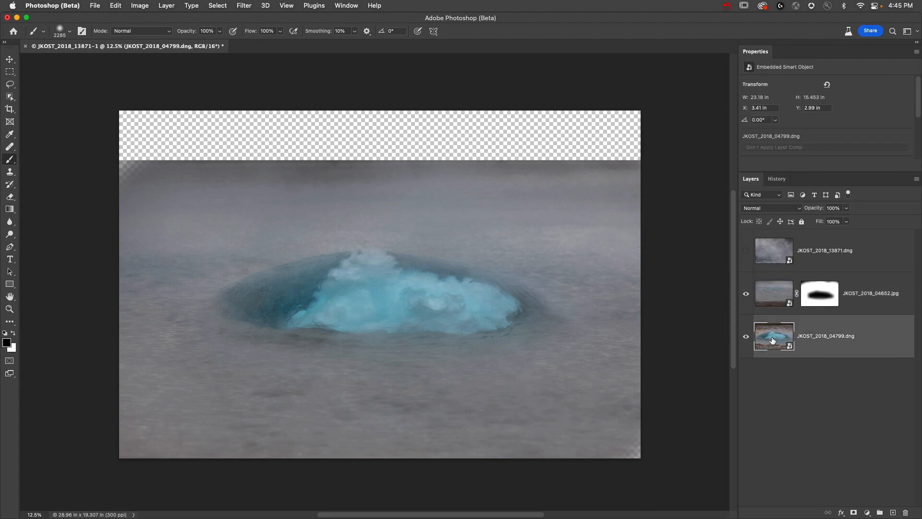
drag(742, 200, 734, 200)
click(801, 503)
- Show the JKOST_2018_13871 steam layer and scale it to about 29.29 in wide so it covers the canvas
click(746, 251)
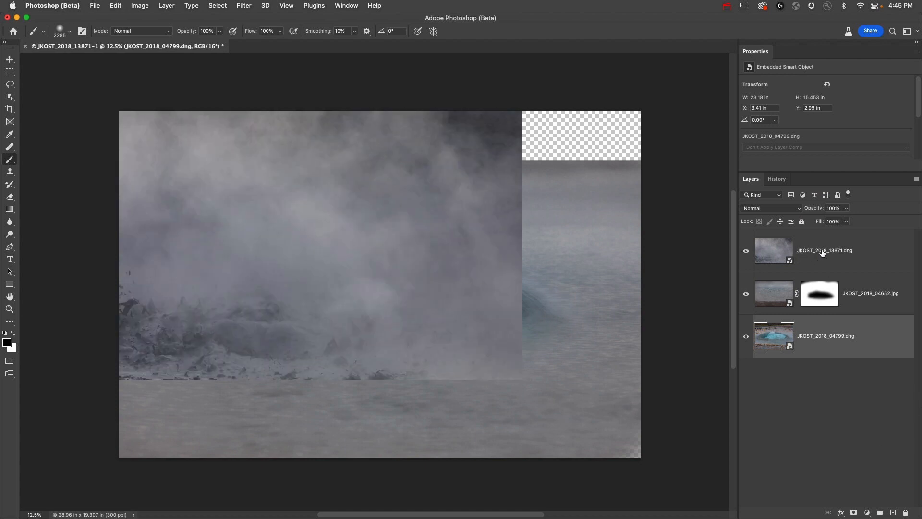
click(824, 253)
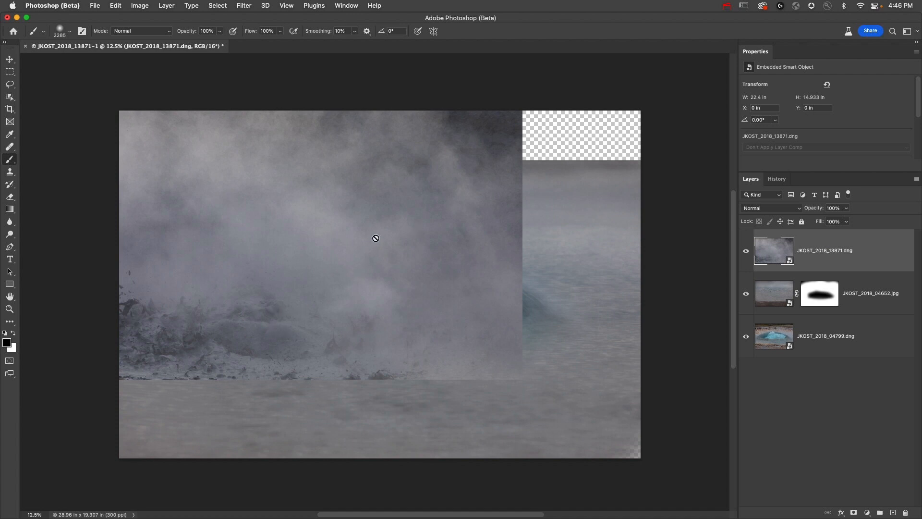
key(super+t)
drag(521, 379, 646, 462)
key(Return)
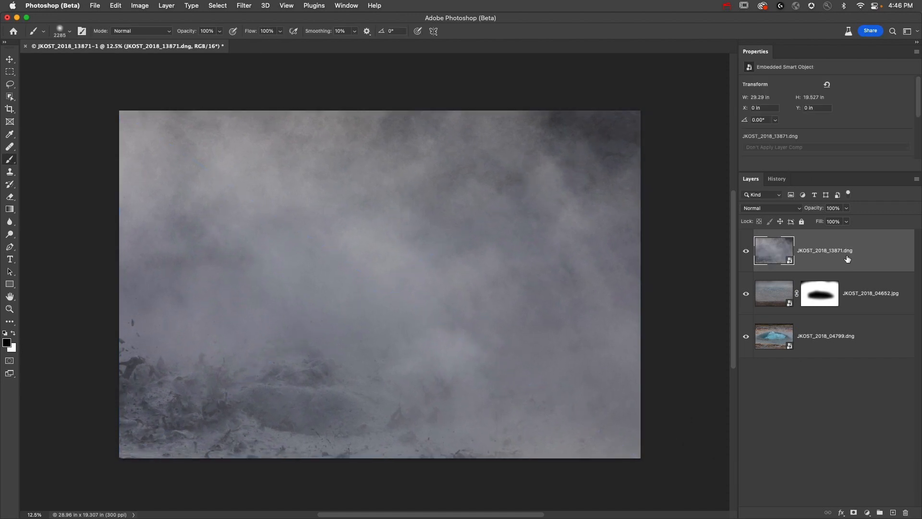
- Add a layer mask to the steam layer and paint it black over the geyser and water, keeping steam only above
click(854, 512)
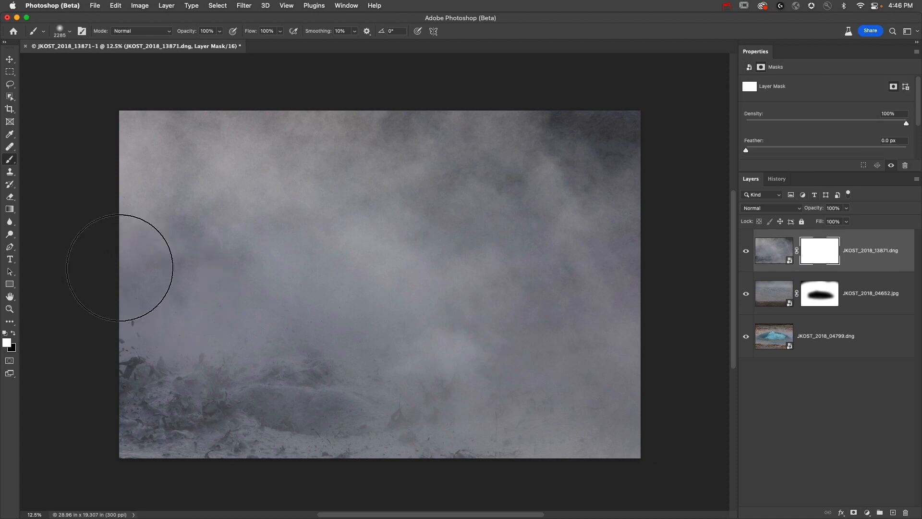
key(x)
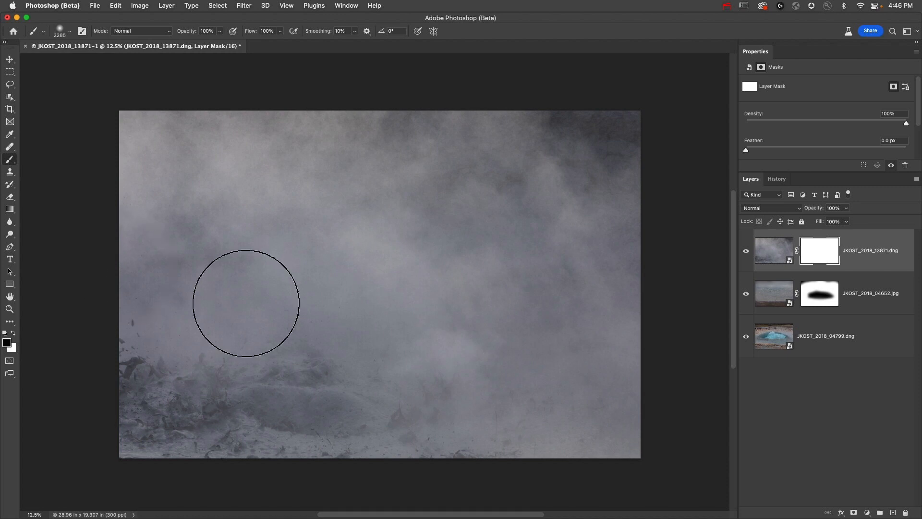
mouse_move(137, 278)
mouse_down()
mouse_move(293, 259)
mouse_move(51, 321)
mouse_move(446, 292)
mouse_move(508, 304)
mouse_move(138, 426)
mouse_move(674, 330)
mouse_move(654, 319)
mouse_move(351, 295)
mouse_move(212, 336)
mouse_move(699, 392)
mouse_up()
- Unlink the steam layer from its mask and move only the steam image up to X -0.33 in, Y -5.71 in
click(798, 251)
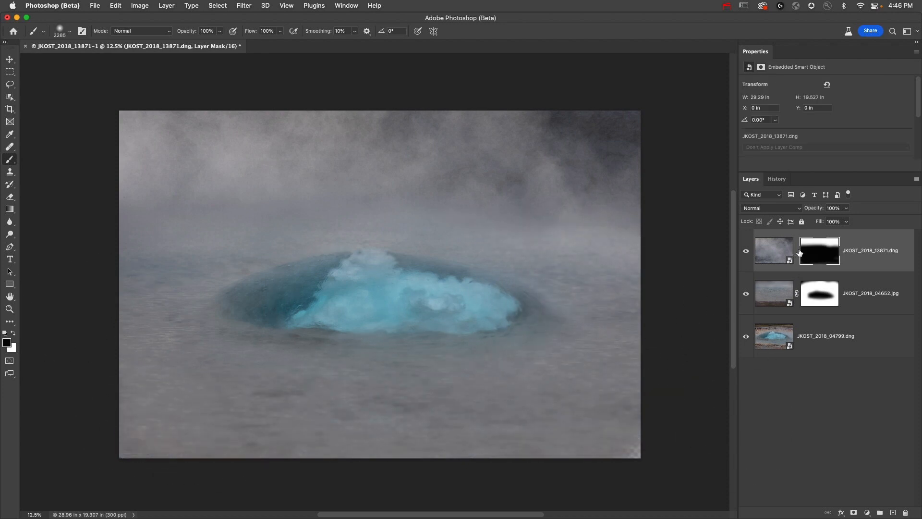
click(796, 260)
click(776, 251)
key(v)
mouse_move(460, 184)
mouse_down()
mouse_move(463, 206)
mouse_move(471, 125)
mouse_move(456, 93)
mouse_move(458, 162)
mouse_up()
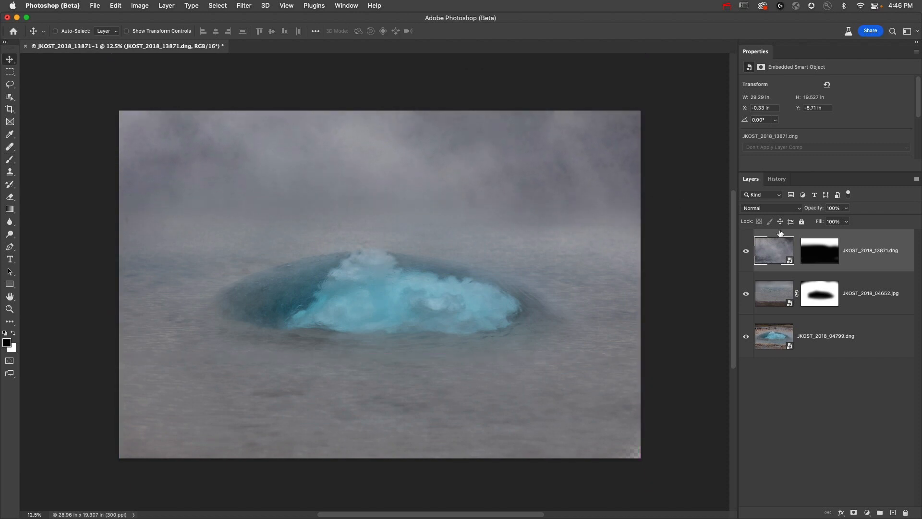
- Paint the steam layer's mask with black at 50% brush opacity to soften the transition into the water
click(817, 249)
key(b)
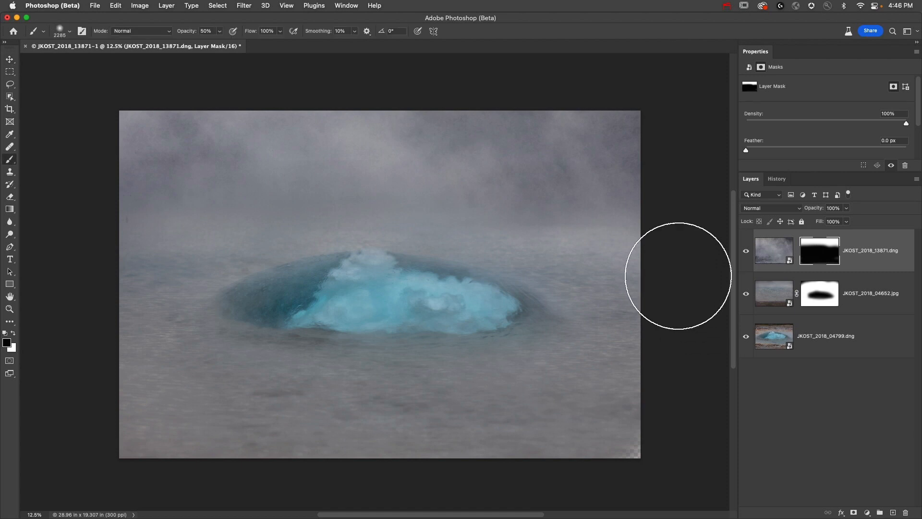